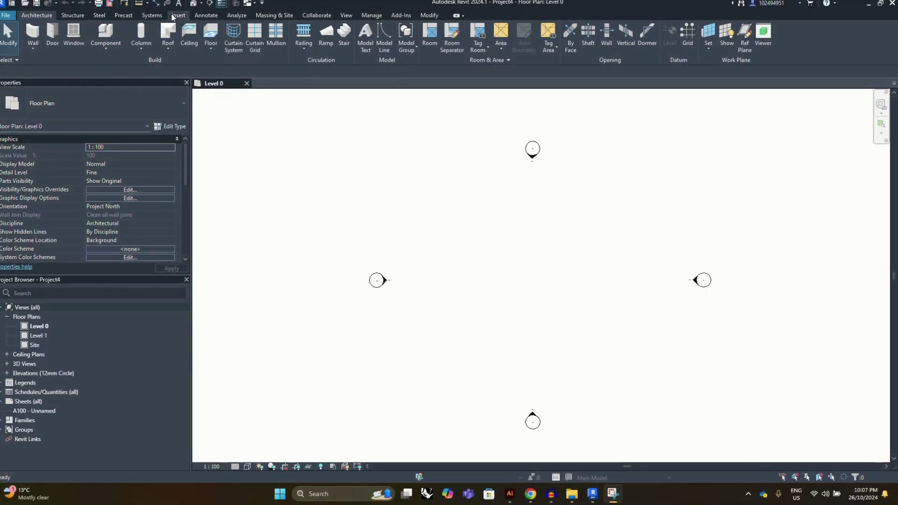
# Import the floor plan image 54ef2da58f6f07210df0e8c1789b0de7.jpg and place it in the Level 0 plan view
pyautogui.click(174, 16)
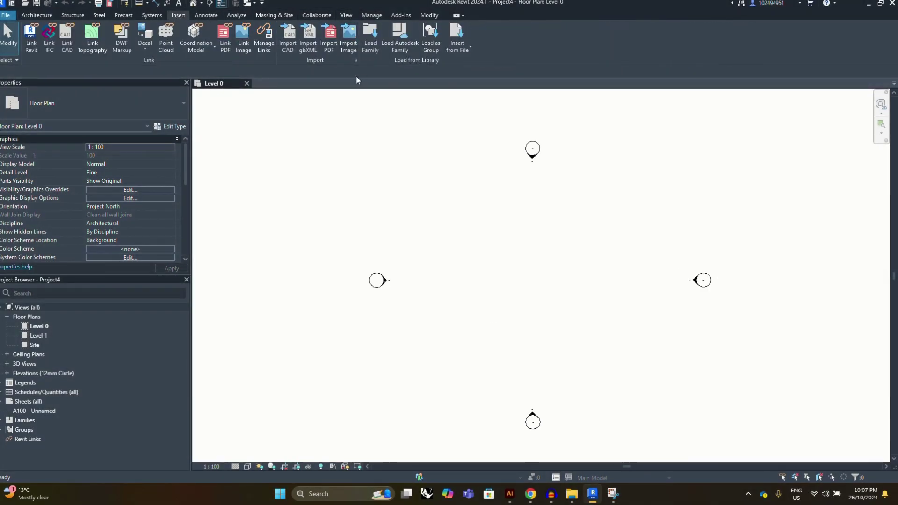
pyautogui.click(348, 39)
pyautogui.click(361, 168)
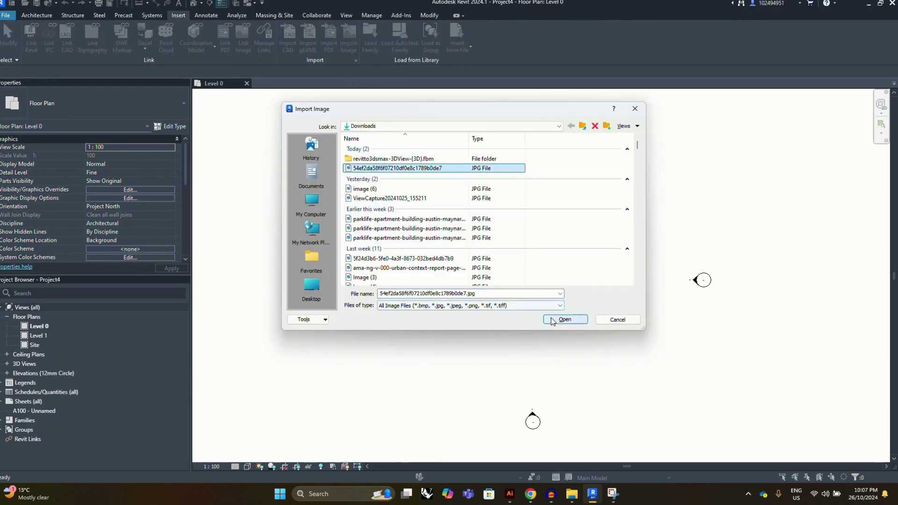
pyautogui.click(565, 319)
pyautogui.click(419, 195)
pyautogui.scroll(-3, 454, 349)
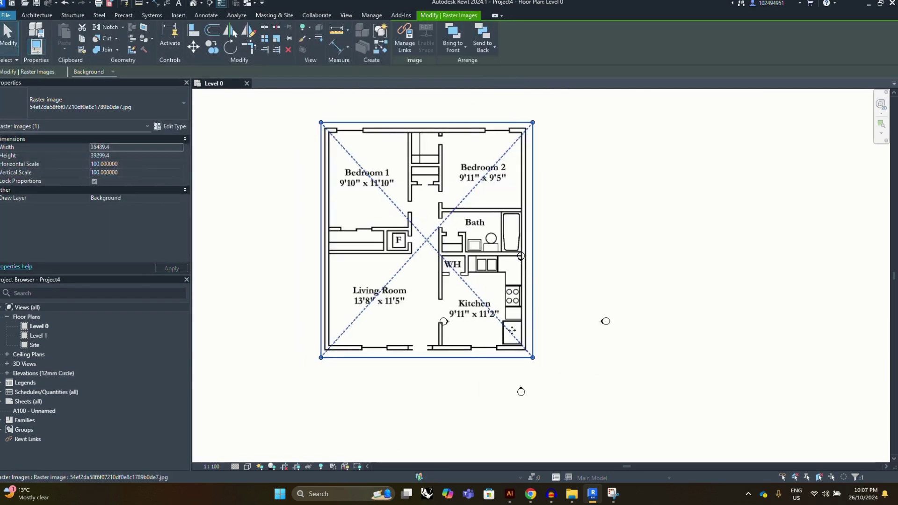
# Scale the imported floor plan image down proportionally to about 17047 mm wide and deselect it
pyautogui.moveTo(534, 357); pyautogui.dragTo(451, 265)
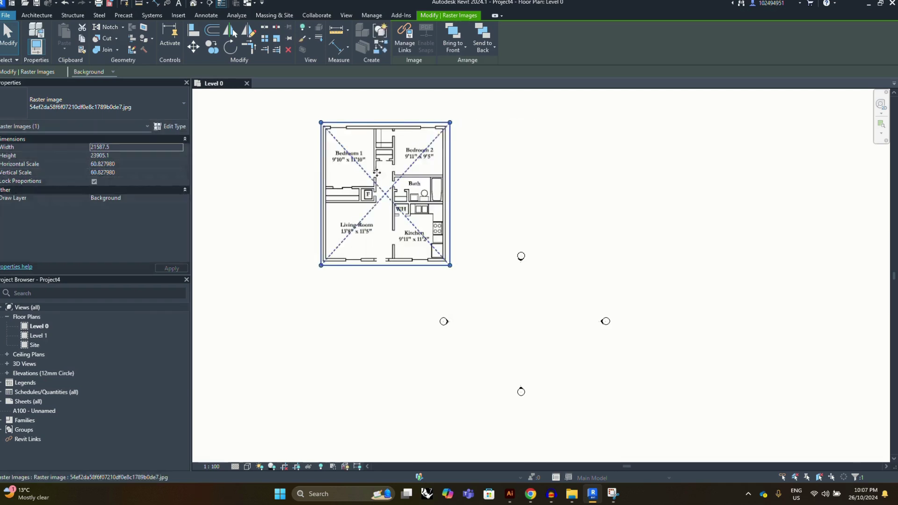
pyautogui.scroll(1, 392, 178)
pyautogui.moveTo(315, 123); pyautogui.dragTo(359, 170)
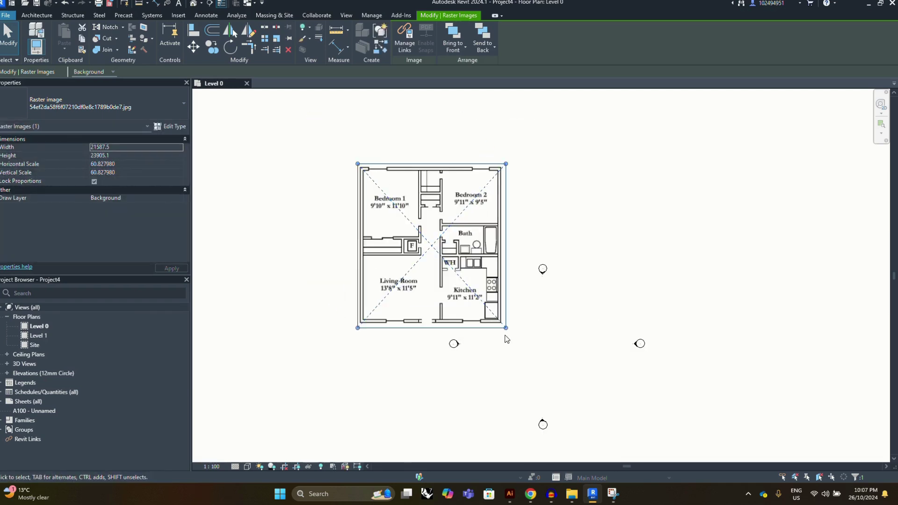
pyautogui.moveTo(505, 326); pyautogui.dragTo(475, 293)
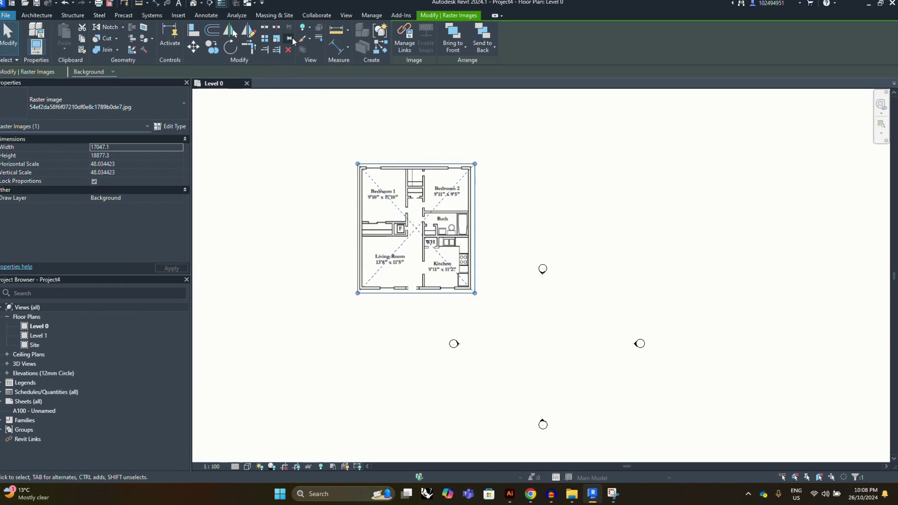
pyautogui.click(334, 205)
# Start the Wall tool and choose the basic wall type Wall-Fnd_440Blk
pyautogui.scroll(-2, 331, 211)
pyautogui.scroll(2, 469, 273)
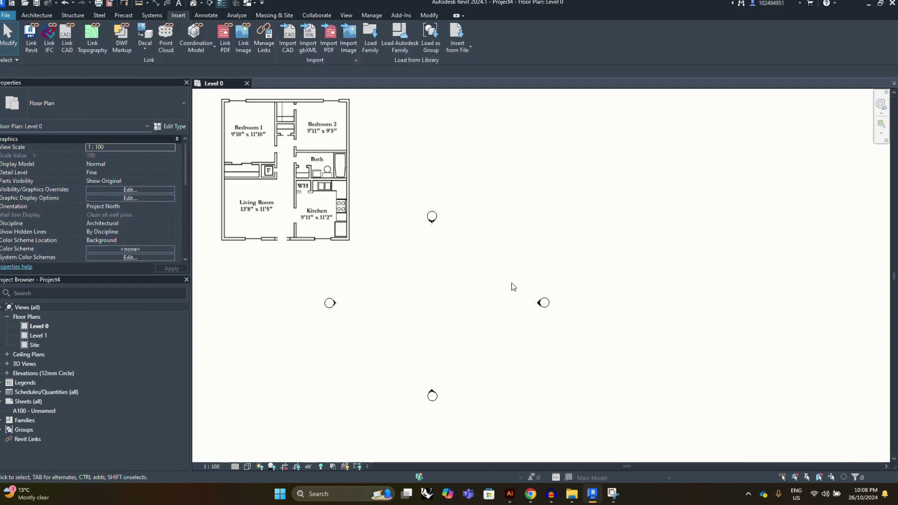
pyautogui.scroll(-1, 513, 287)
pyautogui.scroll(1, 390, 274)
pyautogui.click(36, 15)
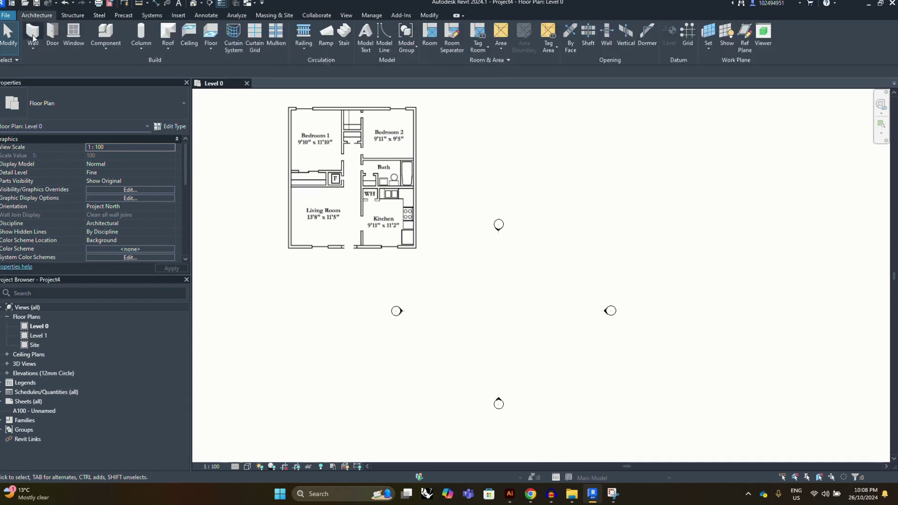
pyautogui.press('w')
pyautogui.press('a')
pyautogui.scroll(1, 471, 265)
pyautogui.click(92, 103)
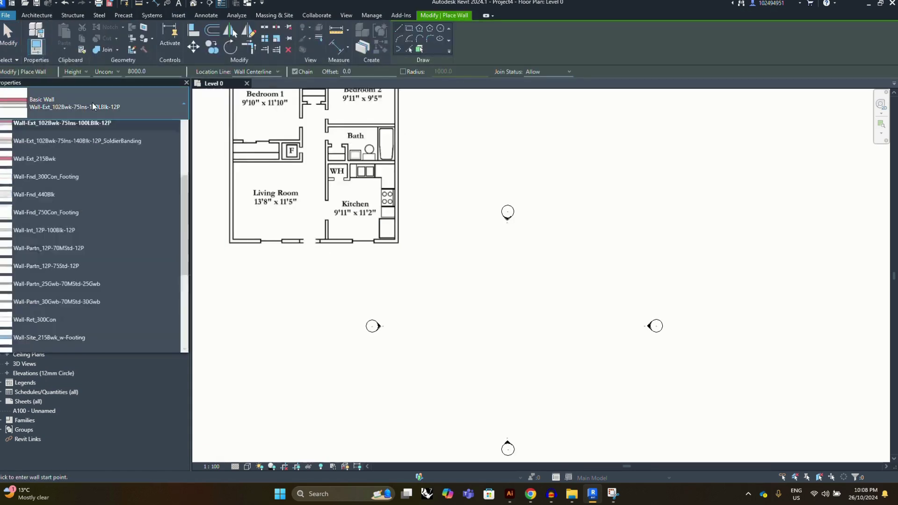
pyautogui.click(57, 213)
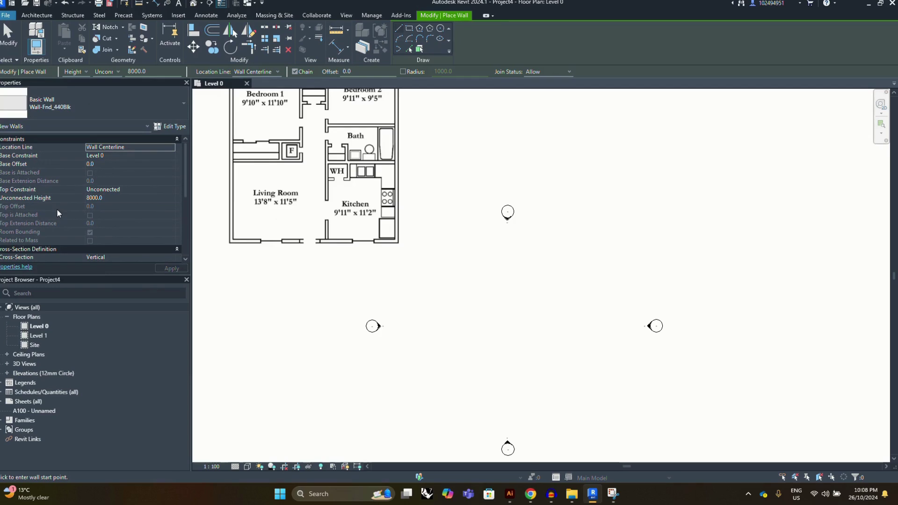
# Duplicate the current wall type under the name WALL 200mm
pyautogui.scroll(-1, 415, 262)
pyautogui.scroll(2, 279, 257)
pyautogui.click(173, 128)
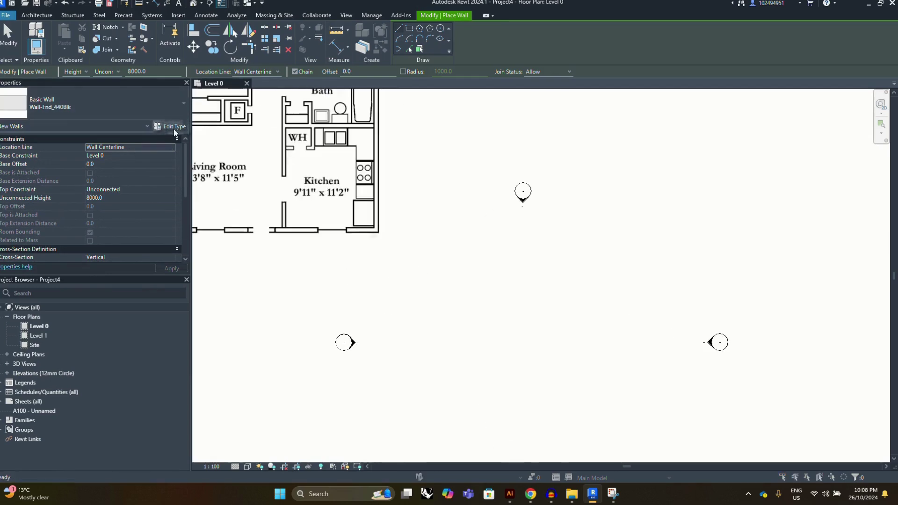
pyautogui.click(330, 94)
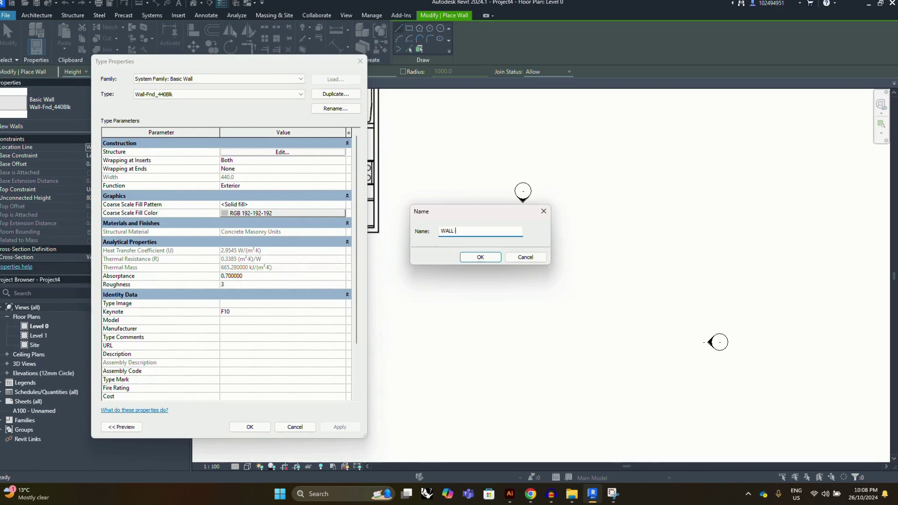
pyautogui.press('Return')
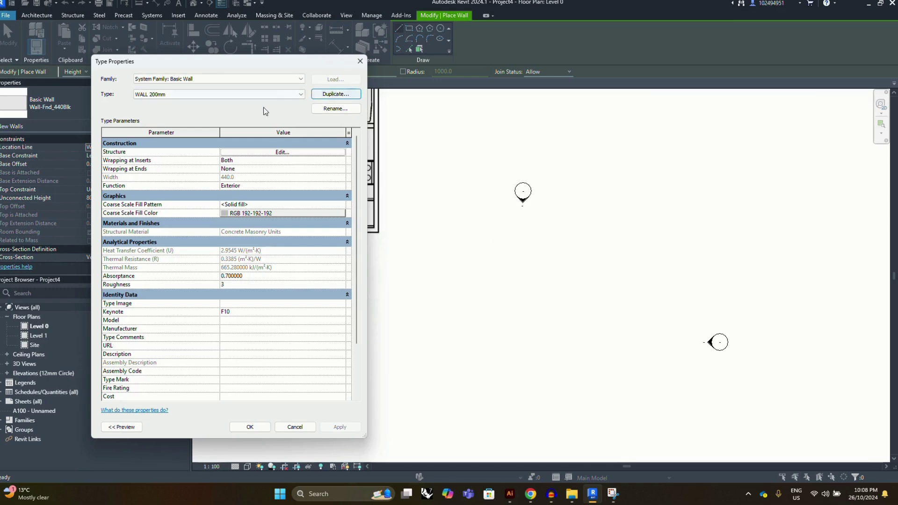
# Set the structure layer thickness of the new WALL 200mm type to 200 mm and accept the type properties
pyautogui.click(282, 153)
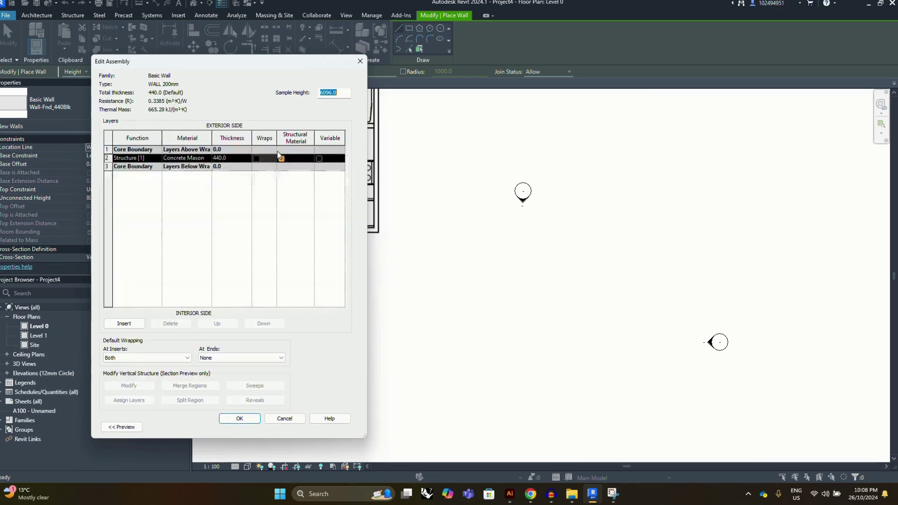
pyautogui.click(237, 158)
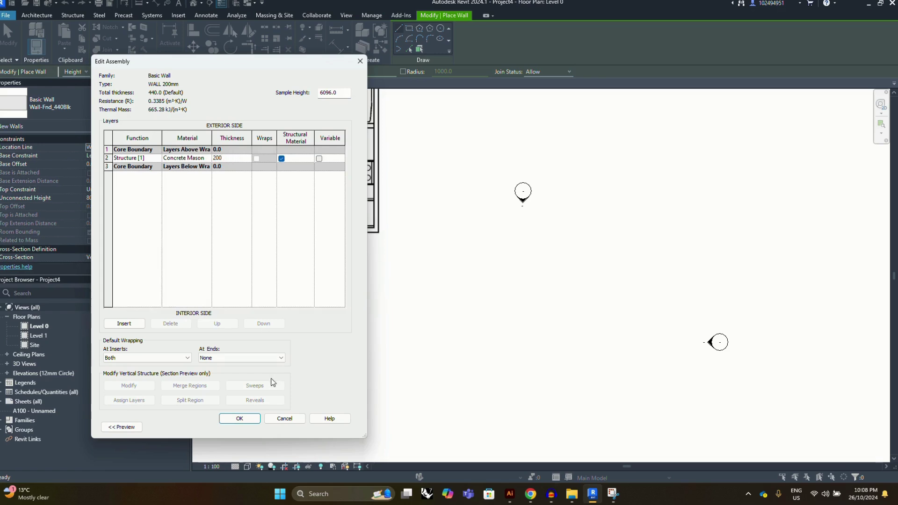
pyautogui.click(239, 421)
pyautogui.click(250, 427)
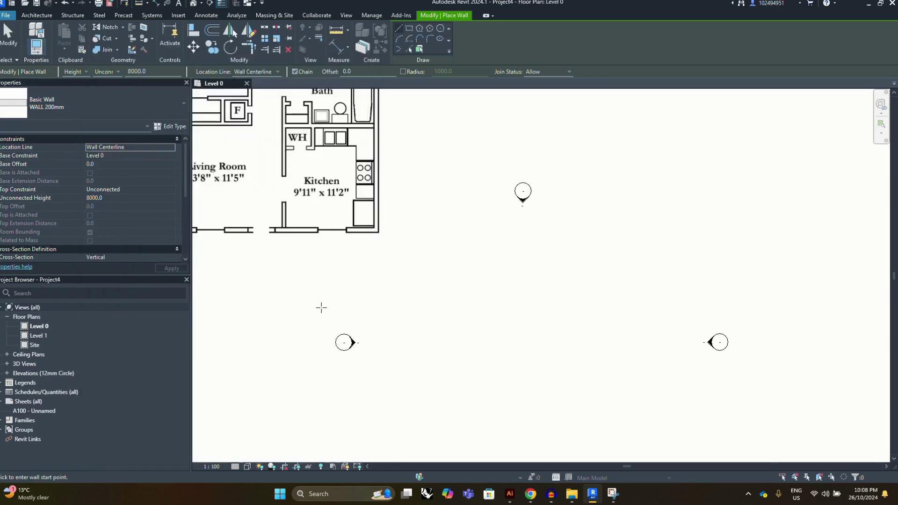
# Draw a 10000 mm horizontal wall between the elevation markers, continuing with a 10000 mm wall straight down from its right end
pyautogui.click(383, 285)
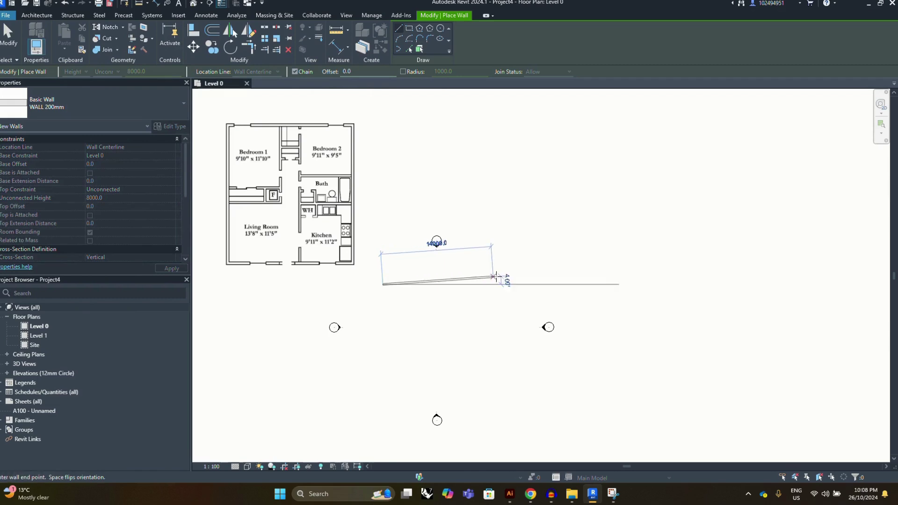
pyautogui.write('15')
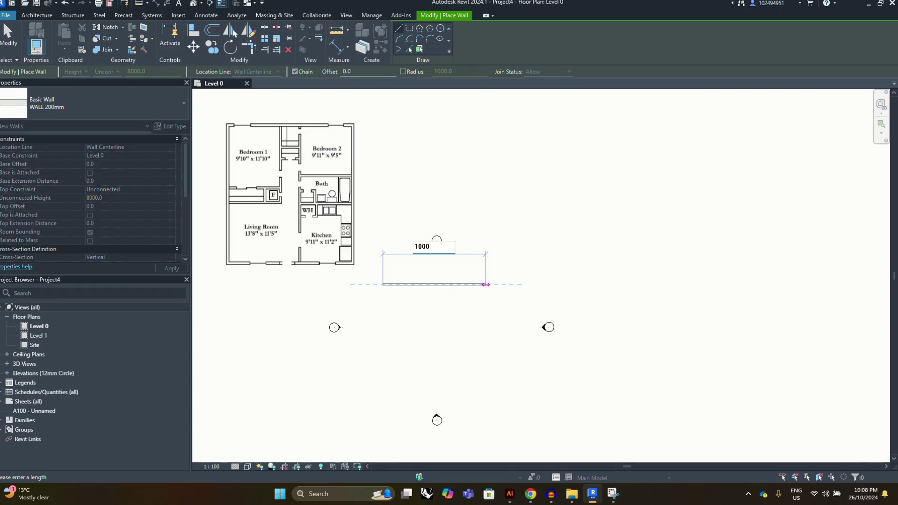
pyautogui.write('000')
pyautogui.press('Return')
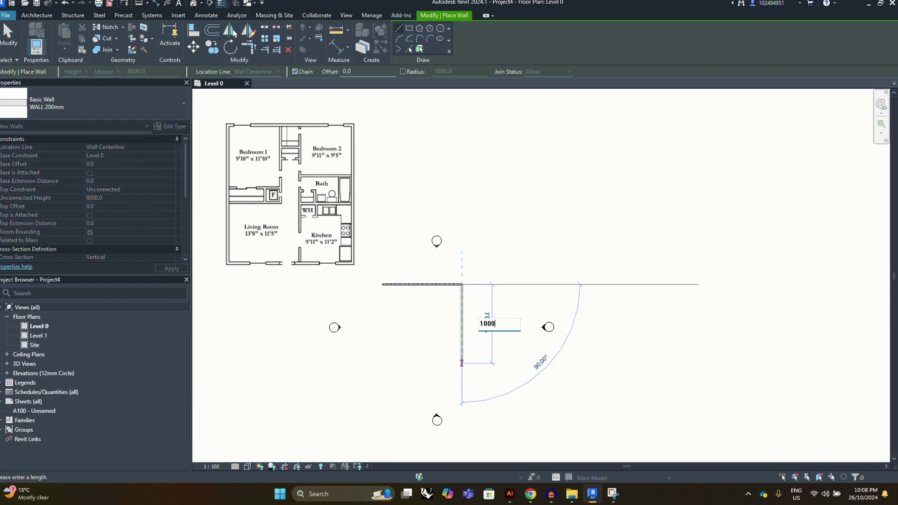
pyautogui.write('10000')
pyautogui.press('Return')
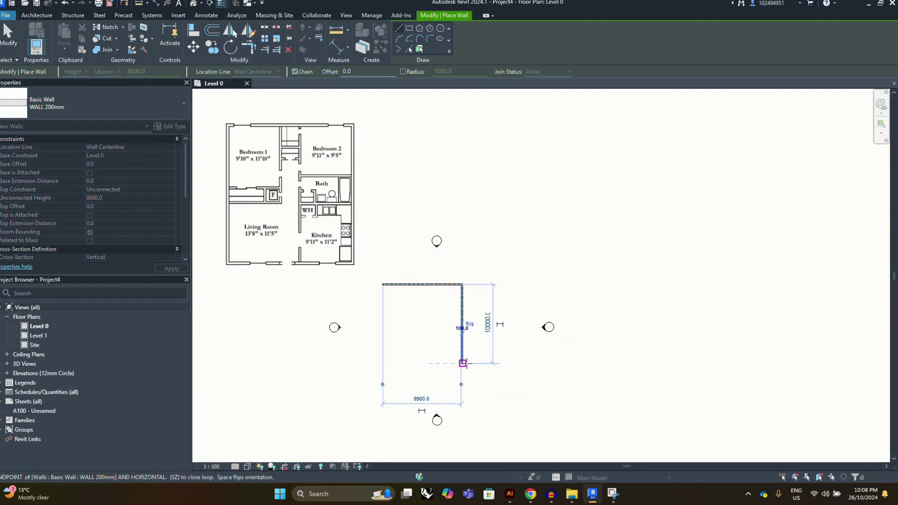
# Close the square room outline with the lower and left walls, ending at the first wall's start point
pyautogui.scroll(2, 381, 363)
pyautogui.click(381, 362)
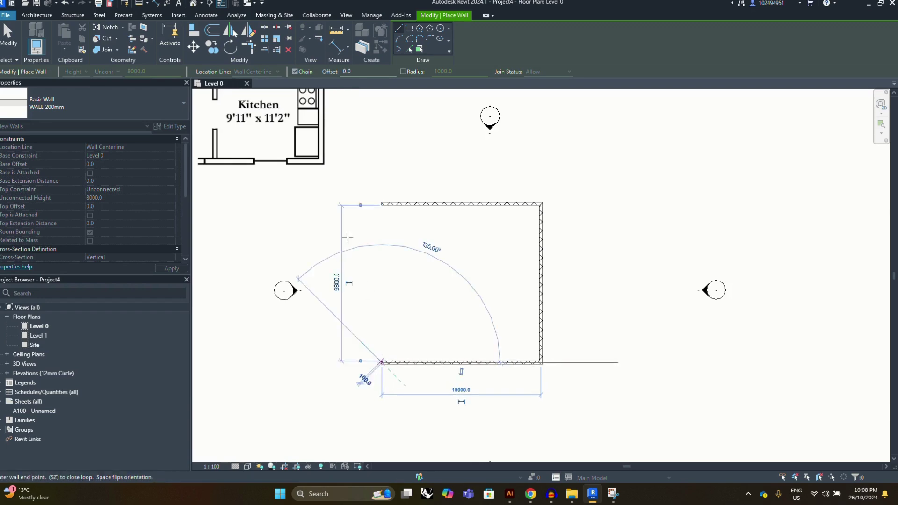
pyautogui.click(381, 204)
pyautogui.scroll(-2, 415, 241)
pyautogui.press('Escape')
pyautogui.press('Escape')
# Create a similar wall from the square's upper wall and duplicate its type as WALL 100mm
pyautogui.scroll(3, 425, 220)
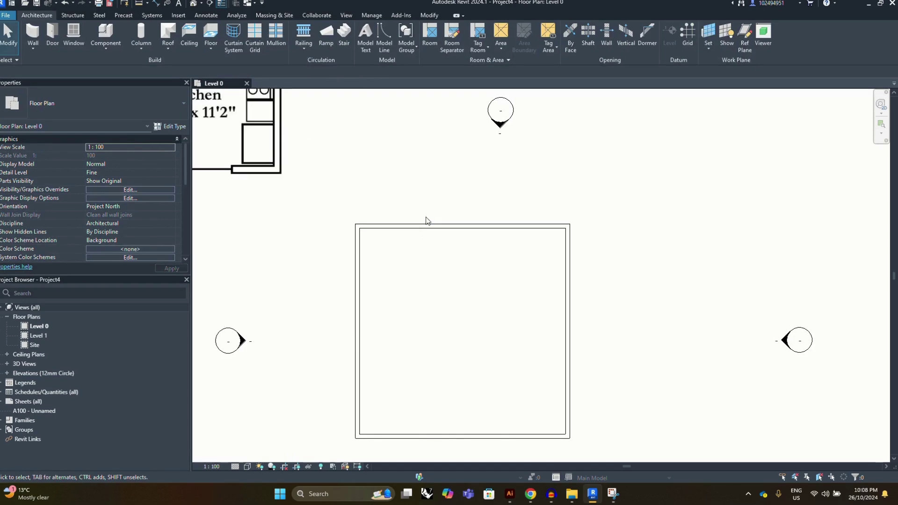
pyautogui.click(423, 227)
pyautogui.rightClick(421, 227)
pyautogui.click(474, 312)
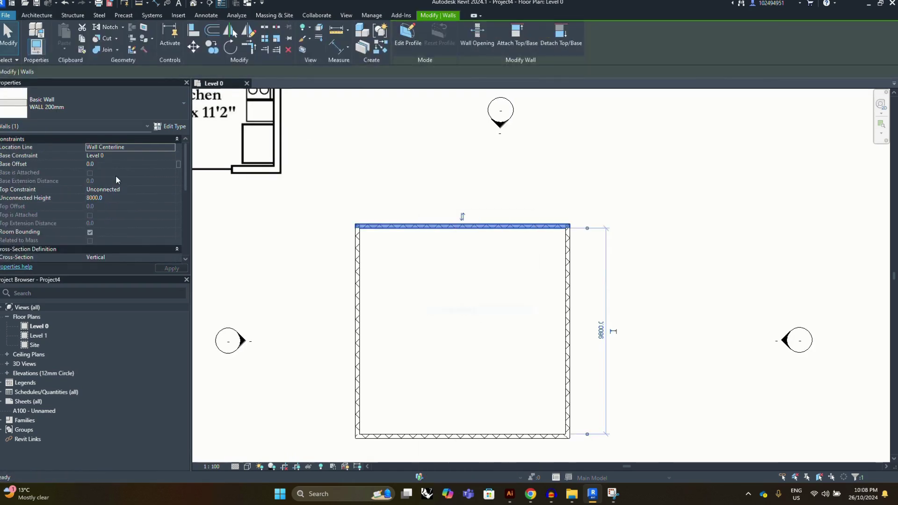
pyautogui.click(171, 125)
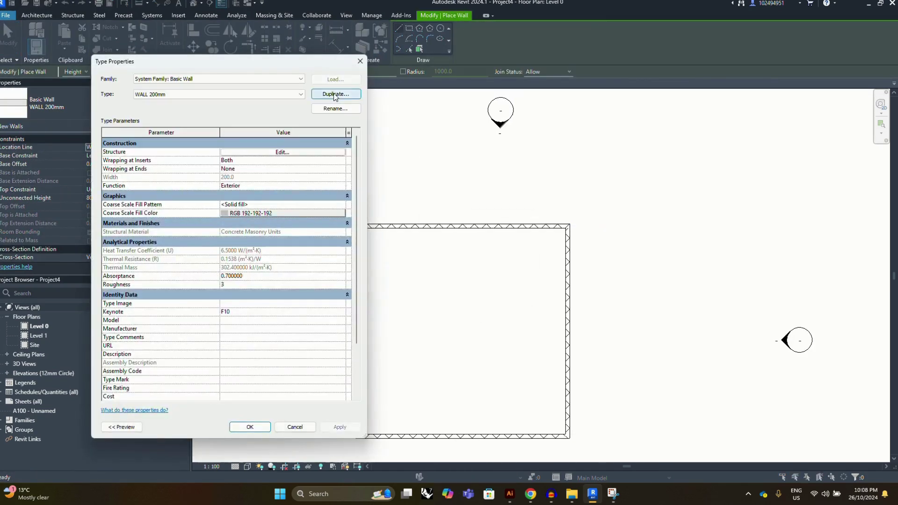
pyautogui.click(335, 94)
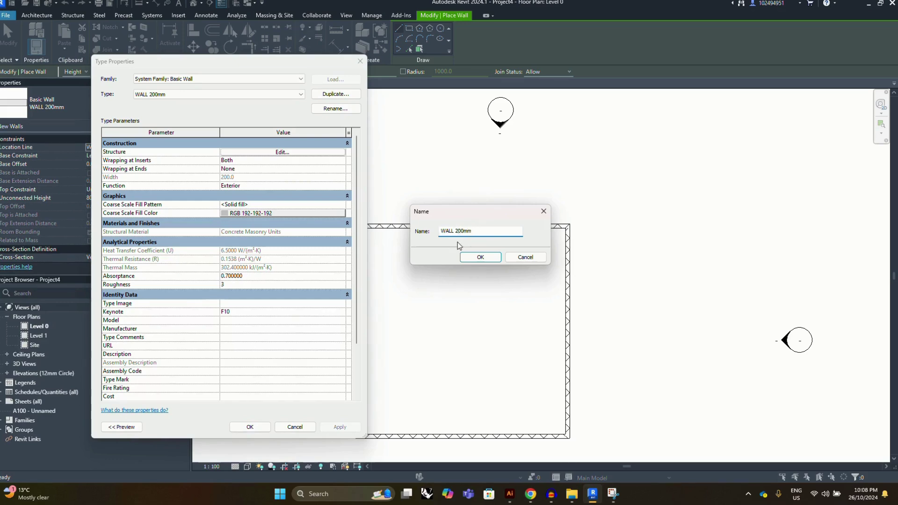
pyautogui.click(478, 256)
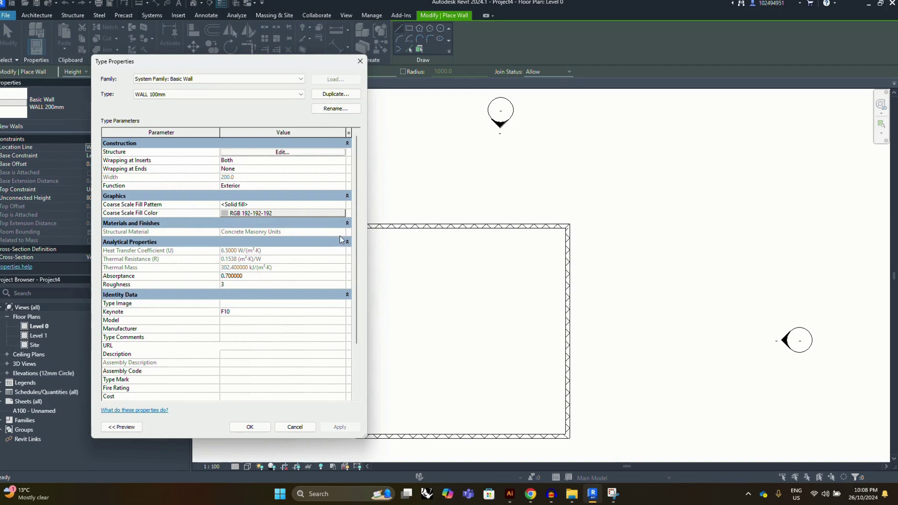
# Set the structure layer thickness of the WALL 100mm type to 100 mm and accept the type properties
pyautogui.click(240, 151)
pyautogui.click(240, 158)
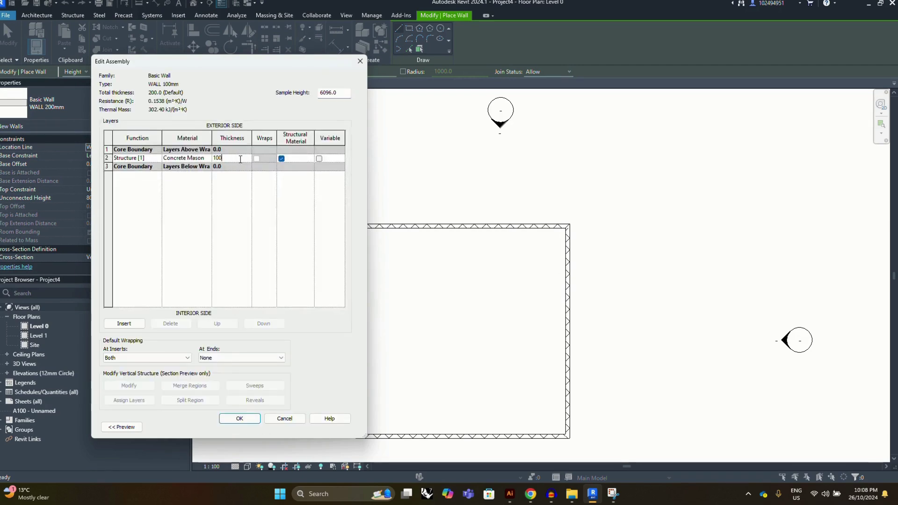
pyautogui.click(239, 419)
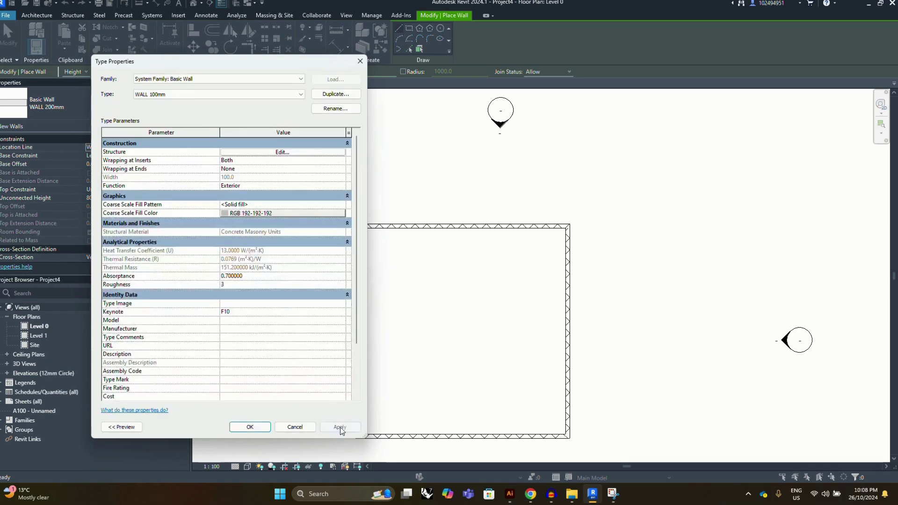
pyautogui.click(240, 427)
pyautogui.scroll(-2, 426, 289)
pyautogui.scroll(2, 455, 296)
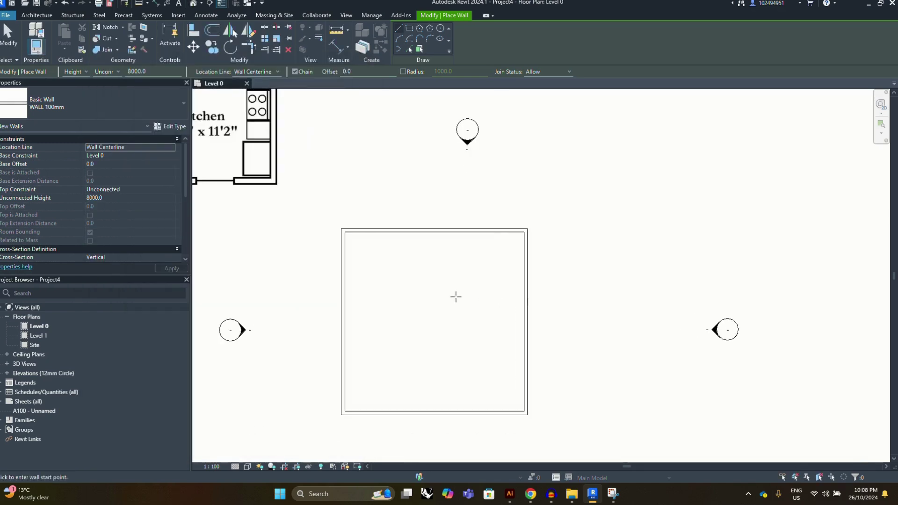
pyautogui.scroll(-3, 405, 257)
pyautogui.scroll(-2, 405, 256)
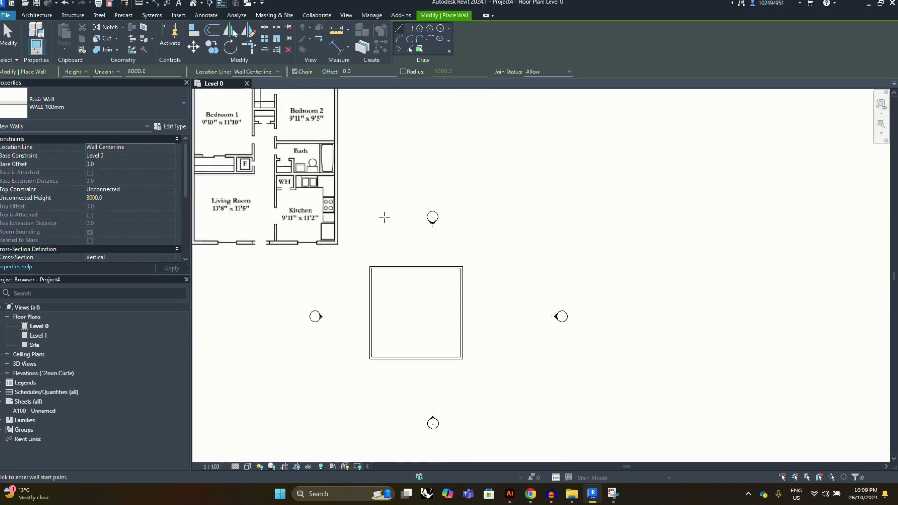
pyautogui.scroll(2, 384, 217)
pyautogui.click(425, 285)
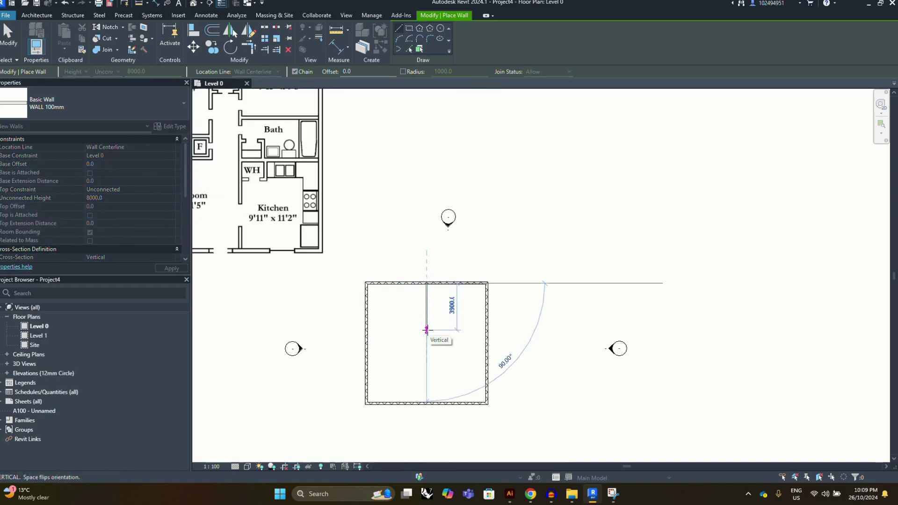
pyautogui.press('Escape')
# Draw a WALL 100mm partition 4000 mm down from the upper wall, then across to the right exterior wall
pyautogui.scroll(2, 438, 311)
pyautogui.click(434, 268)
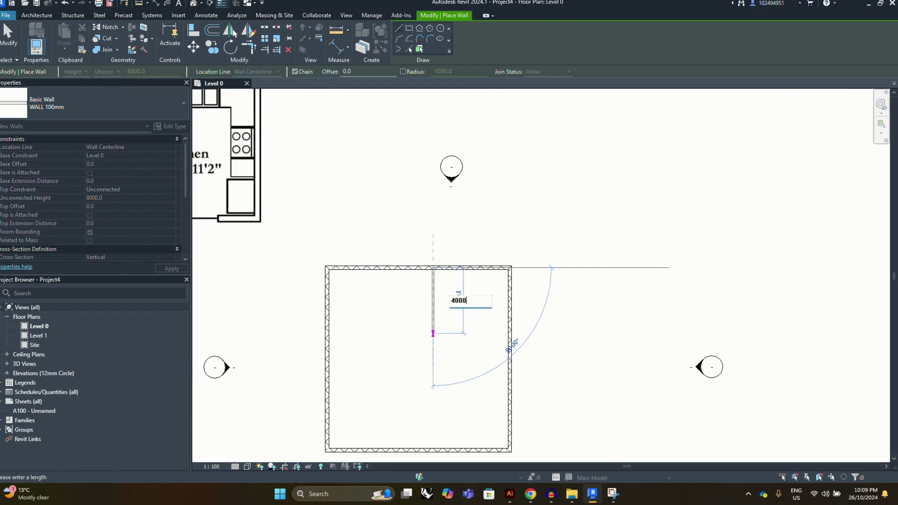
pyautogui.press('Return')
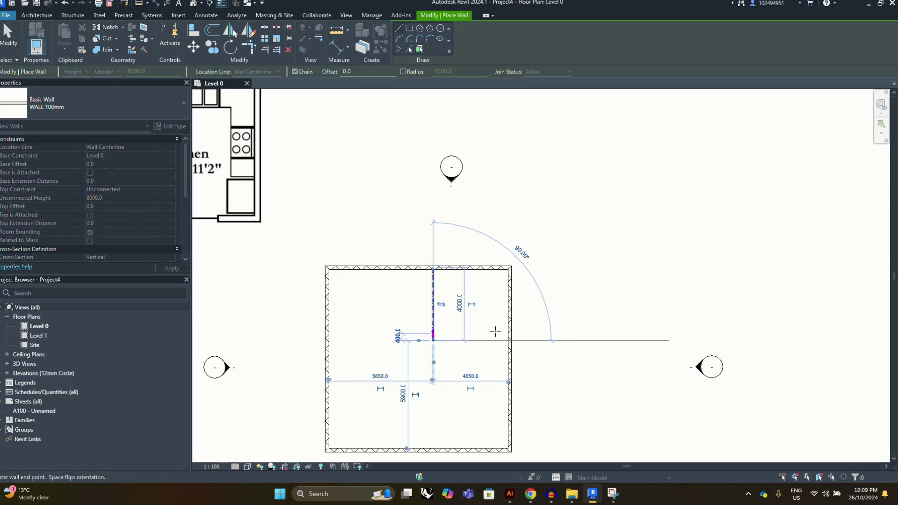
pyautogui.click(510, 341)
pyautogui.press('Escape')
pyautogui.press('Escape')
# Try to copy the vertical partition 15000 mm to the left along the upper exterior wall
pyautogui.scroll(2, 397, 310)
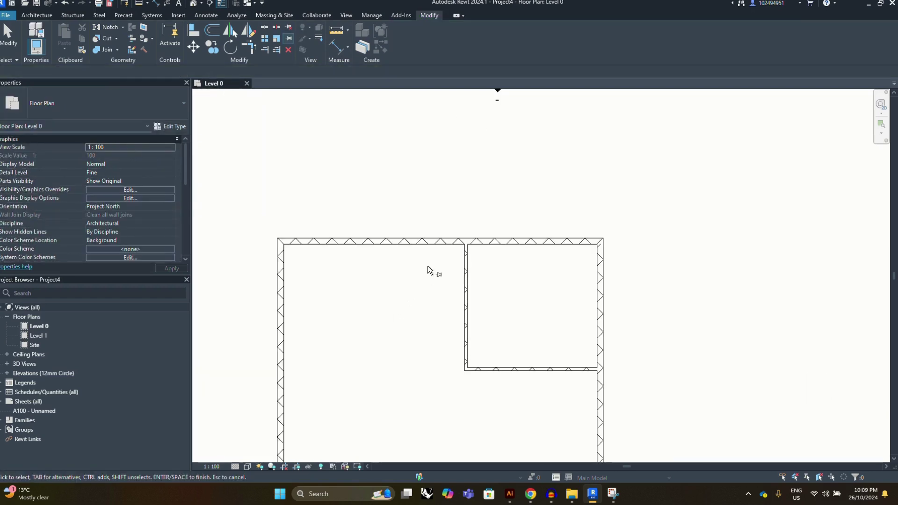
pyautogui.press('Escape')
pyautogui.click(465, 271)
pyautogui.click(212, 50)
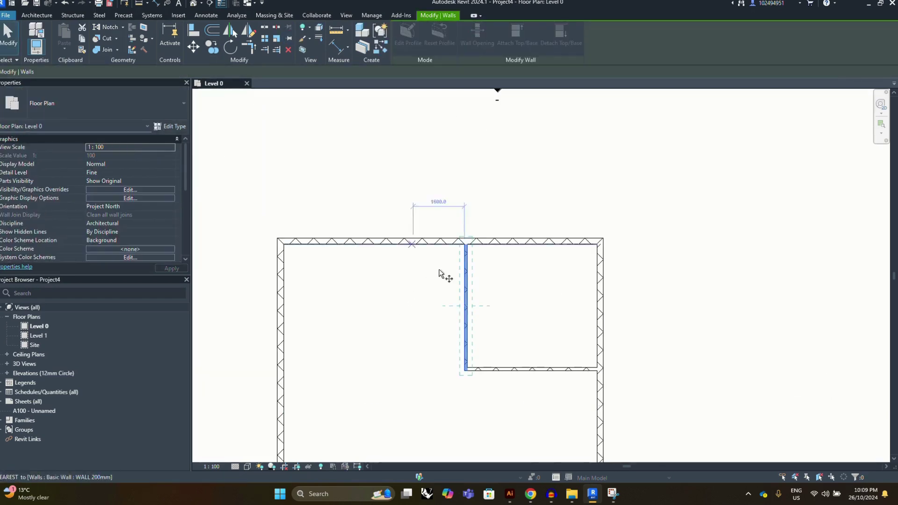
pyautogui.press('c')
pyautogui.press('o')
pyautogui.click(465, 244)
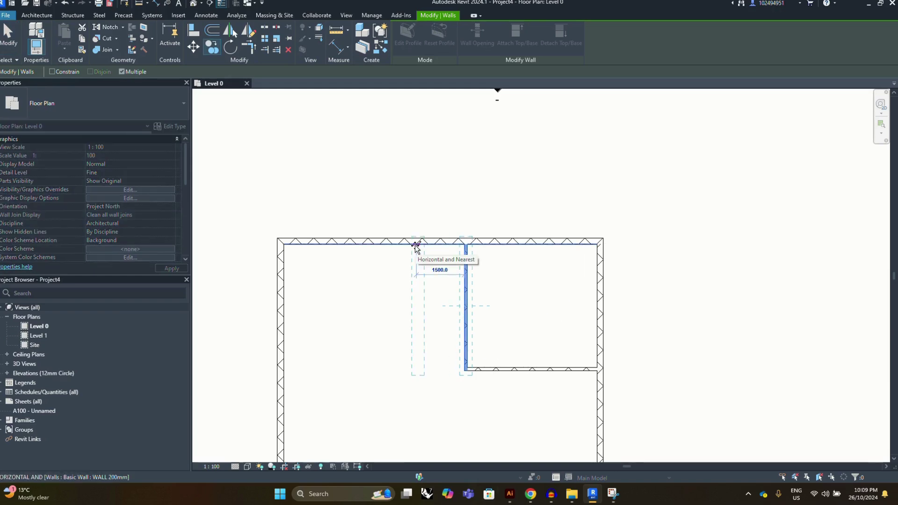
pyautogui.write('15000')
pyautogui.press('Return')
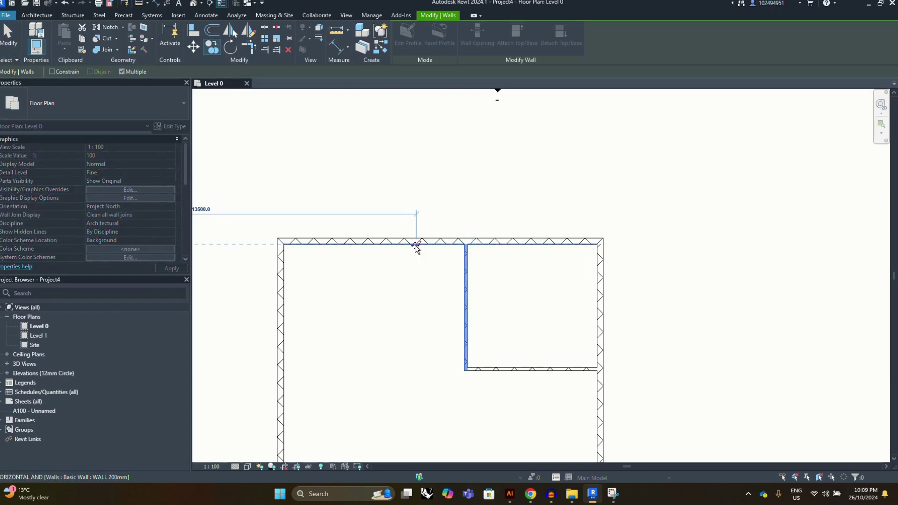
pyautogui.press('Escape')
pyautogui.press('Escape')
# Copy the vertical partition to the left along the upper exterior wall, leaving 1900 mm clear between the two partitions
pyautogui.click(465, 268)
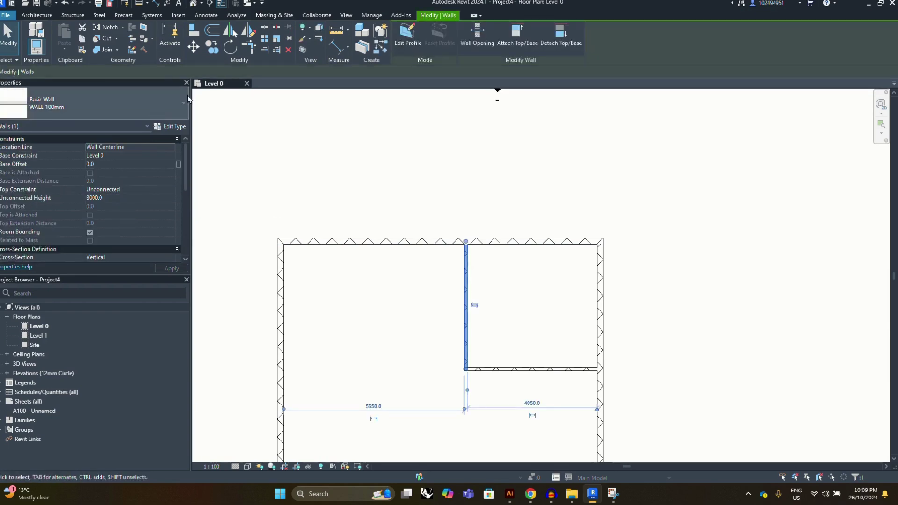
pyautogui.press('c')
pyautogui.press('o')
pyautogui.click(466, 245)
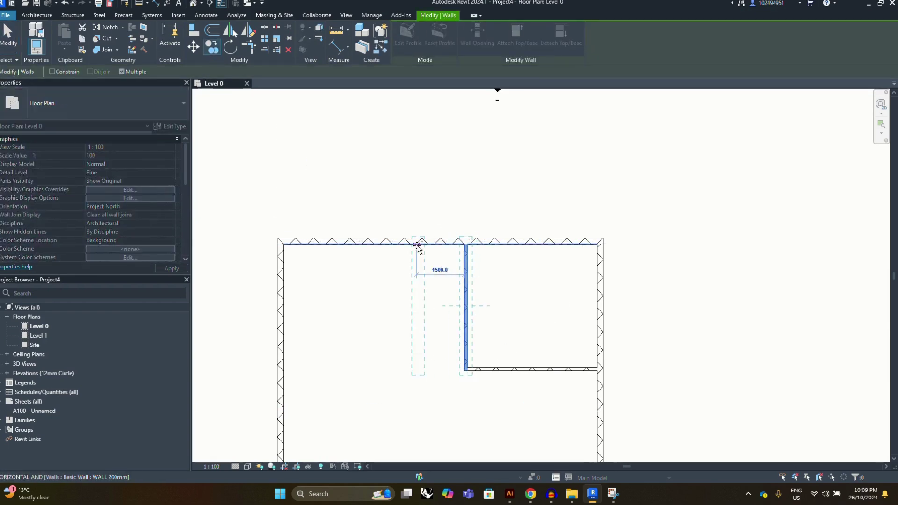
pyautogui.press('Return')
pyautogui.press('Escape')
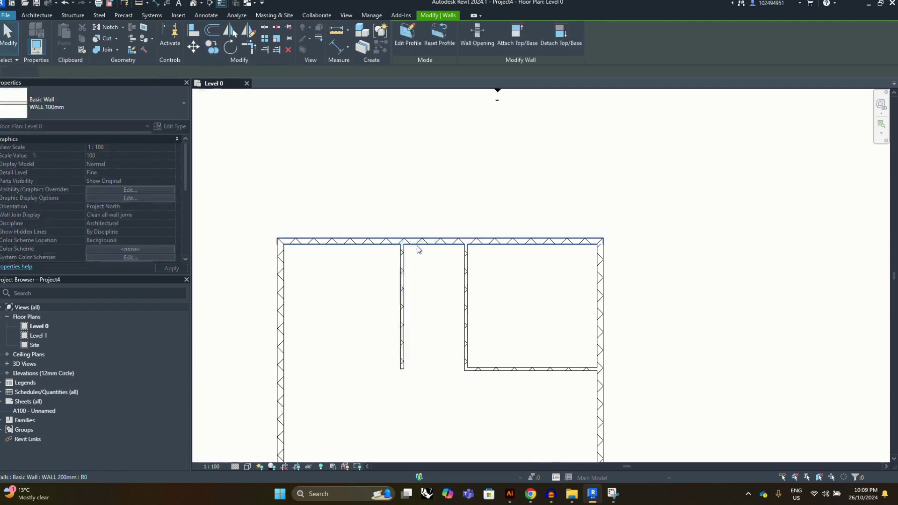
# Draw a similar WALL 100mm partition from the copied partition's lower end across to the left exterior wall
pyautogui.scroll(2, 417, 246)
pyautogui.rightClick(416, 275)
pyautogui.click(450, 100)
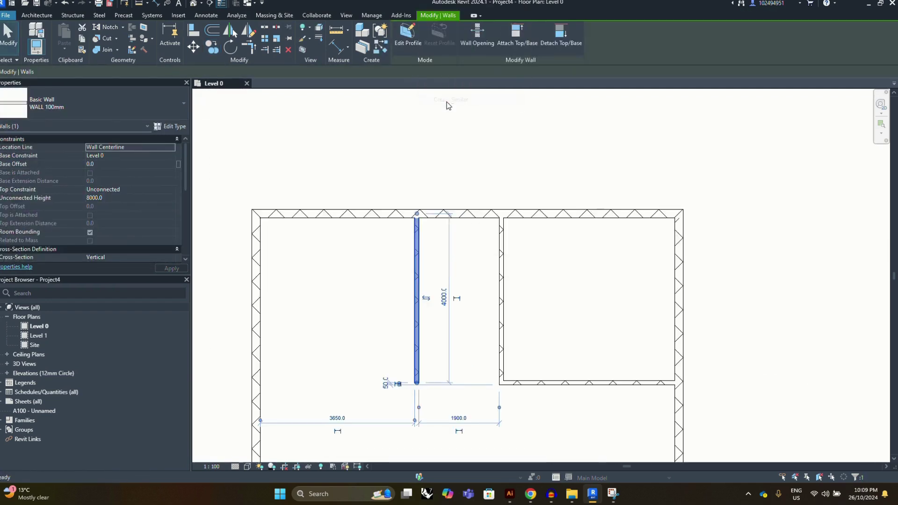
pyautogui.scroll(-2, 447, 104)
pyautogui.click(429, 264)
pyautogui.click(337, 265)
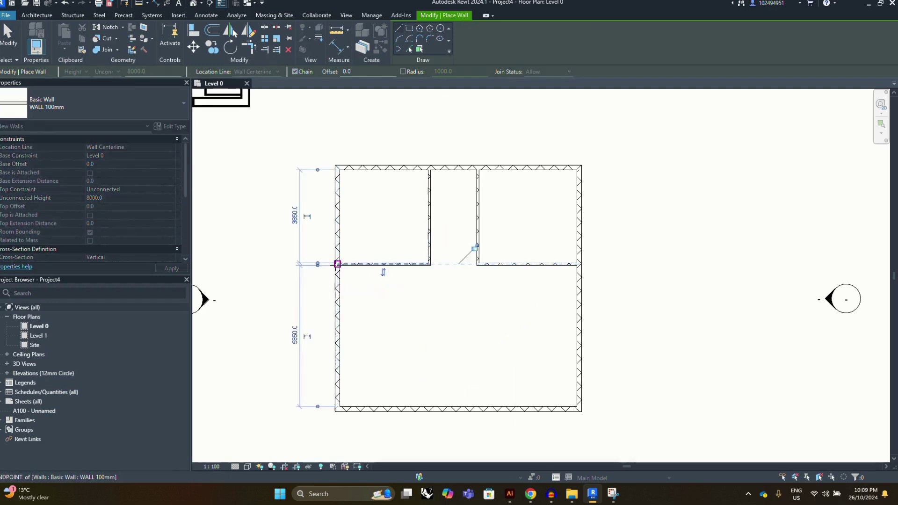
pyautogui.scroll(2, 390, 266)
pyautogui.press('Escape')
pyautogui.press('Escape')
# Move the left room's lower partition down to about 1350 mm below the right room's lower partition
pyautogui.click(340, 267)
pyautogui.moveTo(339, 267); pyautogui.dragTo(339, 320)
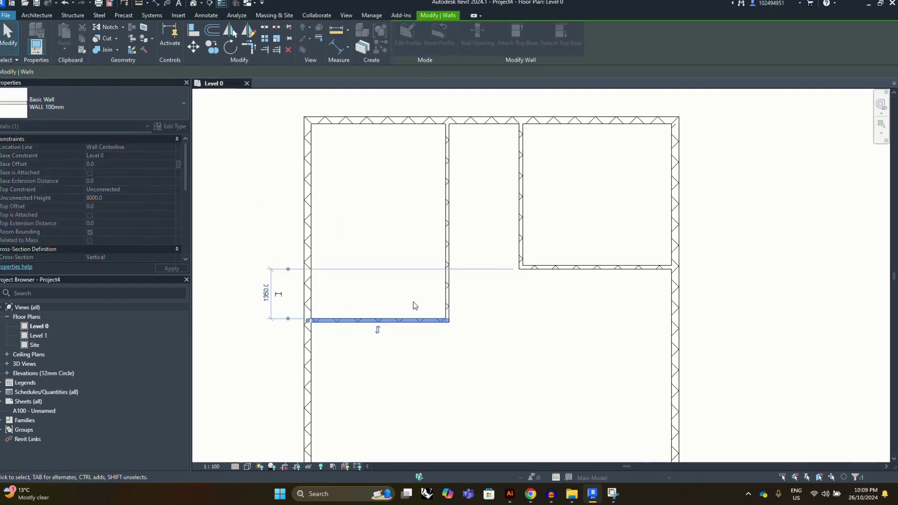
pyautogui.click(413, 305)
pyautogui.scroll(-3, 421, 302)
# Draw a similar short WALL 100mm cross wall between the two vertical partitions, about 2200 mm below the upper exterior wall
pyautogui.scroll(4, 472, 181)
pyautogui.click(413, 259)
pyautogui.rightClick(414, 260)
pyautogui.click(450, 310)
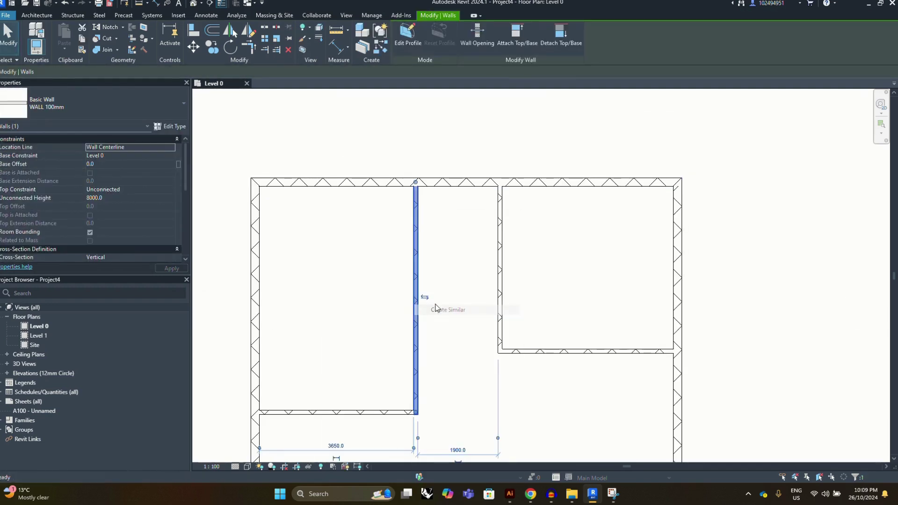
pyautogui.click(415, 281)
pyautogui.click(500, 281)
pyautogui.press('Escape')
pyautogui.press('Escape')
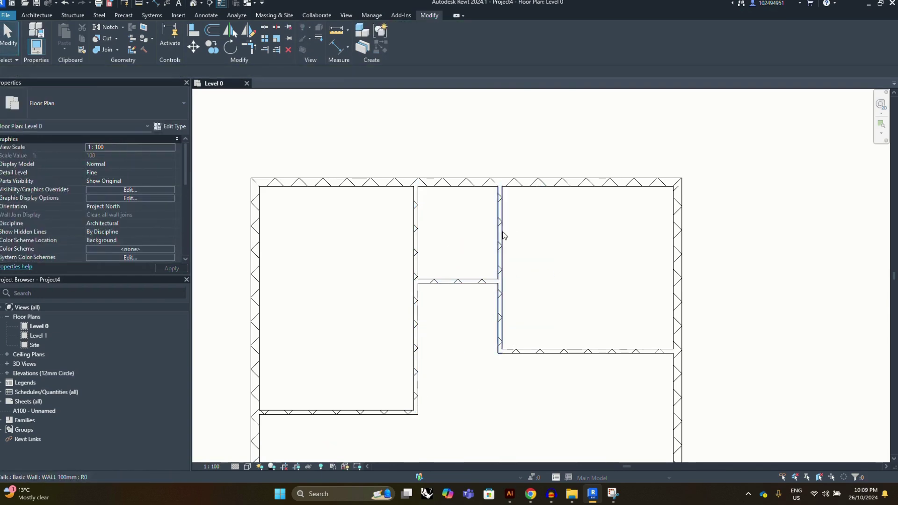
# Shorten the right vertical partition from its upper end so it stops just above the short cross wall
pyautogui.click(501, 234)
pyautogui.moveTo(500, 183); pyautogui.dragTo(500, 255)
pyautogui.click(518, 255)
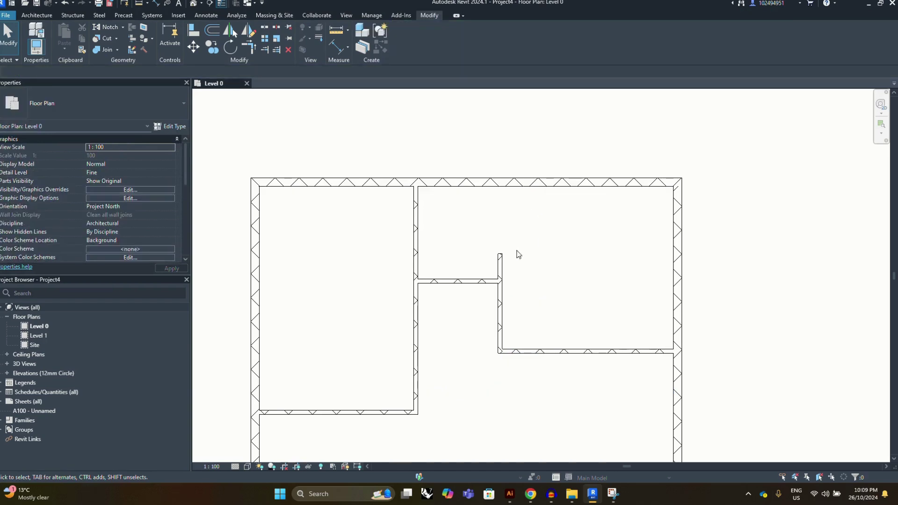
# Try to copy the short cross wall downward between the two vertical partitions
pyautogui.click(441, 281)
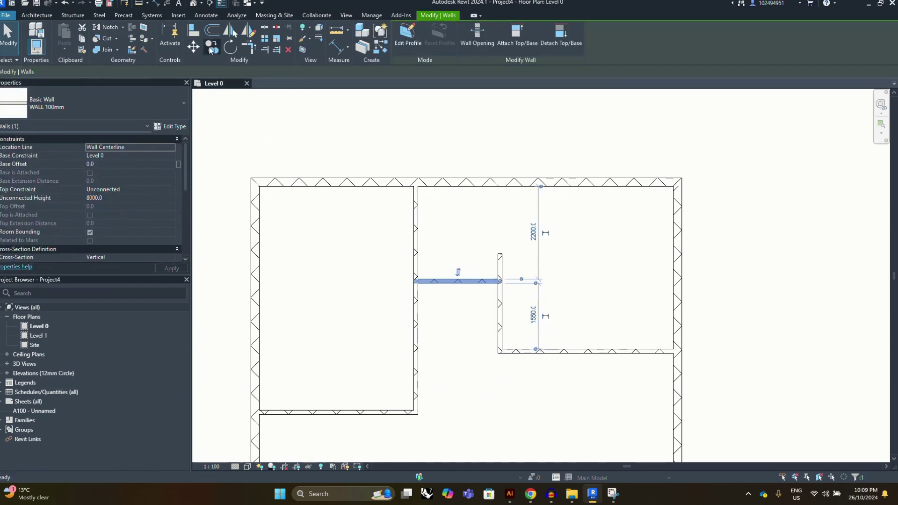
pyautogui.scroll(2, 441, 280)
pyautogui.moveTo(442, 281); pyautogui.dragTo(459, 309)
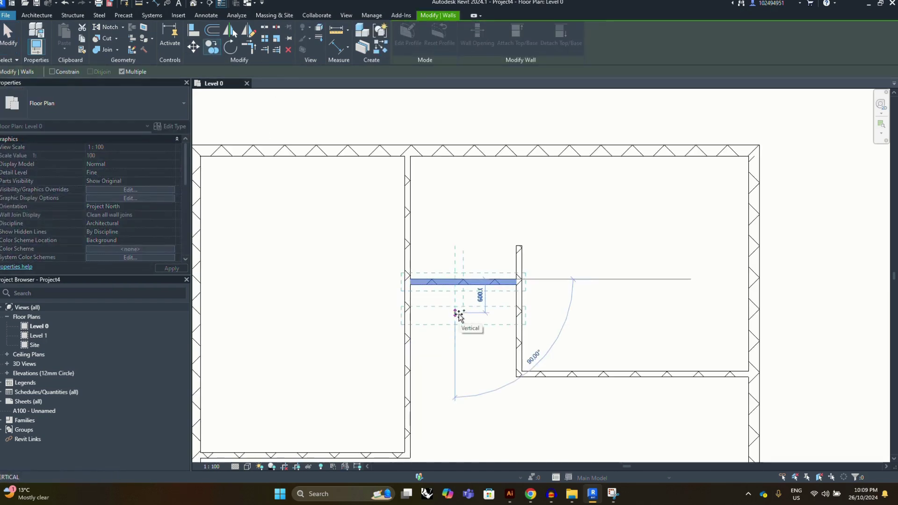
pyautogui.press('Return')
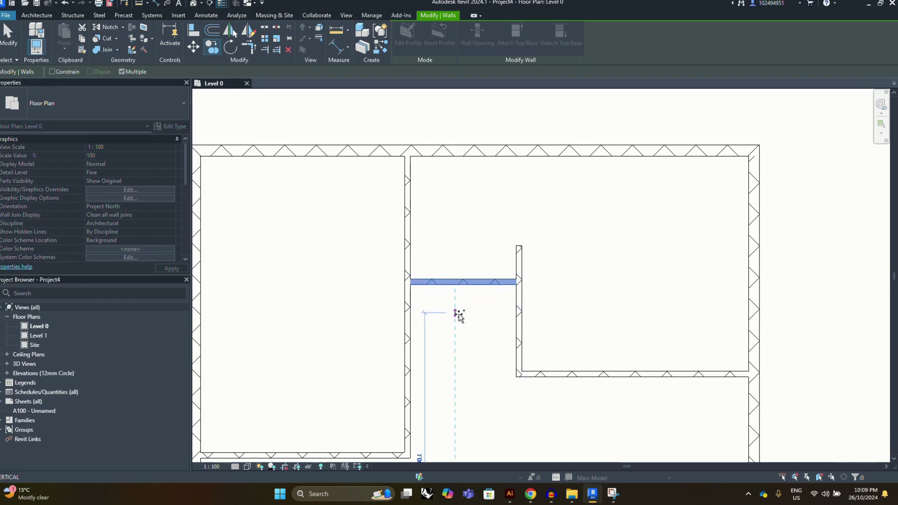
pyautogui.press('Escape')
pyautogui.press('Escape')
pyautogui.scroll(-3, 445, 267)
pyautogui.scroll(3, 446, 270)
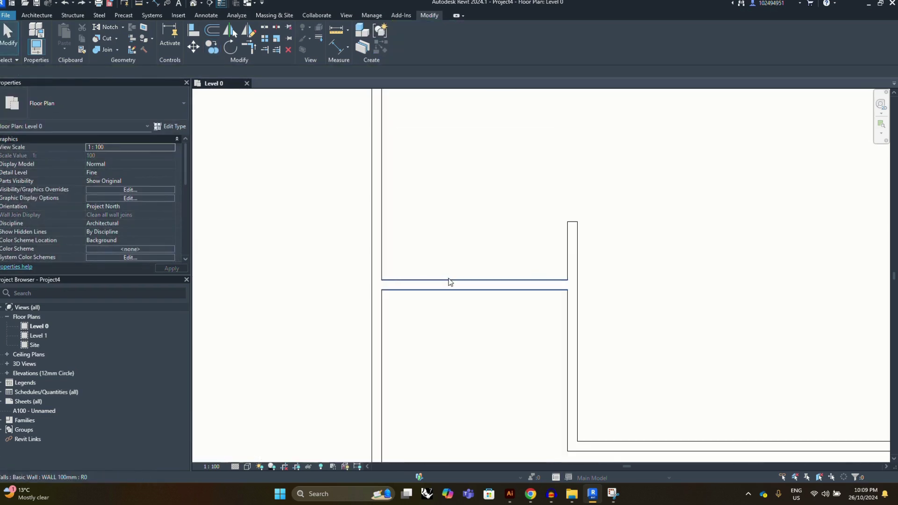
# Copy the short cross wall 600 mm down between the two vertical partitions
pyautogui.click(447, 272)
pyautogui.click(212, 47)
pyautogui.click(475, 281)
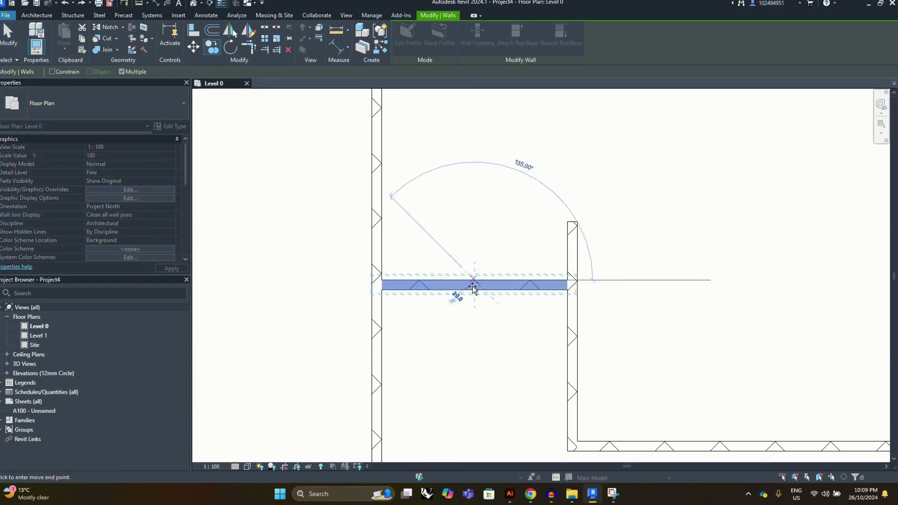
pyautogui.write('600')
pyautogui.press('Return')
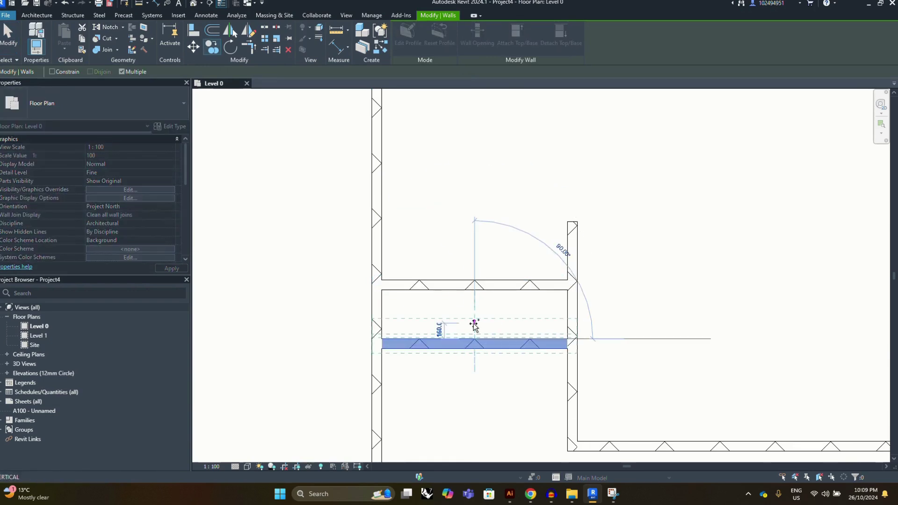
pyautogui.press('Escape')
pyautogui.press('Escape')
# Copy the left room's lower partition 600 mm upward to form a narrow strip inside the room
pyautogui.scroll(-5, 473, 250)
pyautogui.scroll(4, 403, 316)
pyautogui.click(403, 318)
pyautogui.scroll(2, 478, 306)
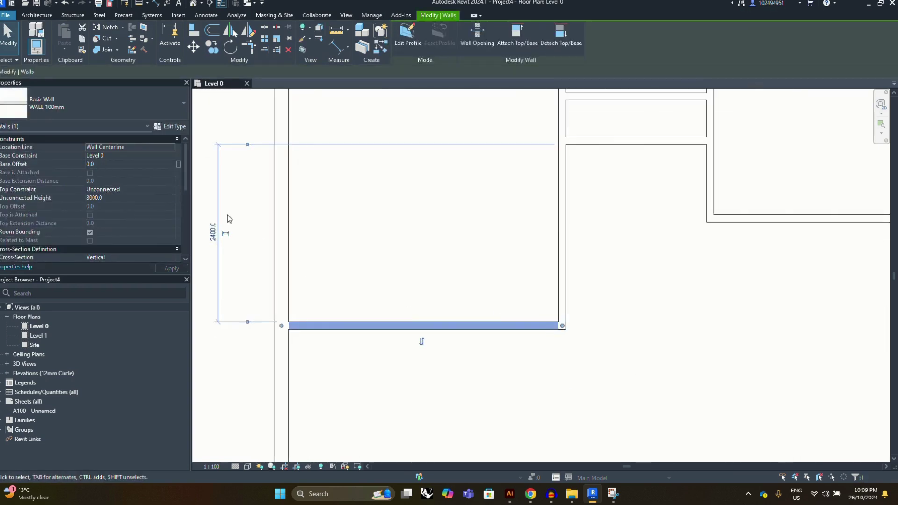
pyautogui.click(212, 47)
pyautogui.click(421, 325)
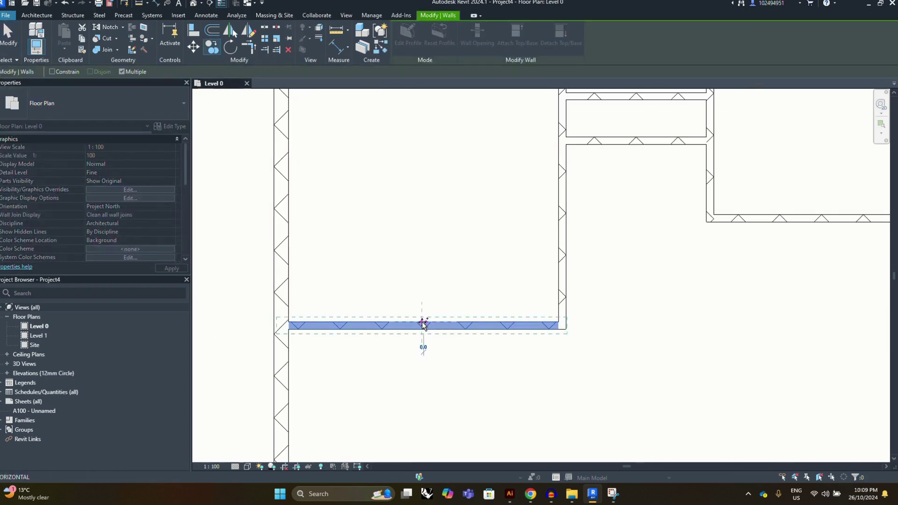
pyautogui.write('600')
pyautogui.press('Return')
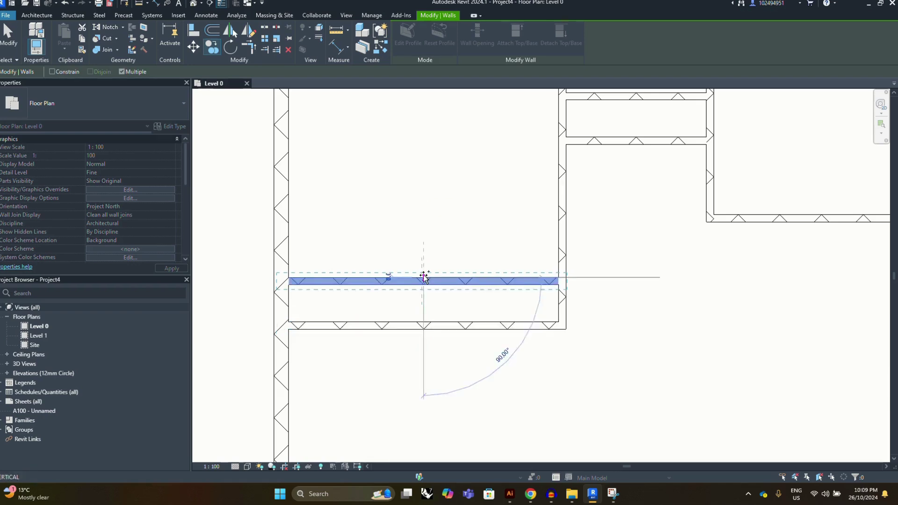
pyautogui.press('Escape')
# Draw a similar WALL 100mm partition 2000 mm down from the right room's lower wall, then across to the right exterior wall
pyautogui.scroll(-5, 417, 294)
pyautogui.scroll(3, 489, 306)
pyautogui.click(513, 248)
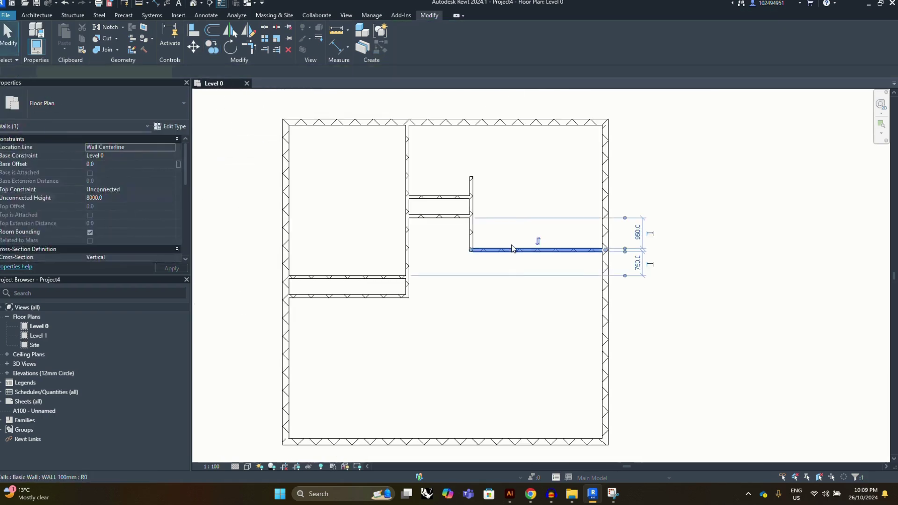
pyautogui.rightClick(514, 249)
pyautogui.click(556, 311)
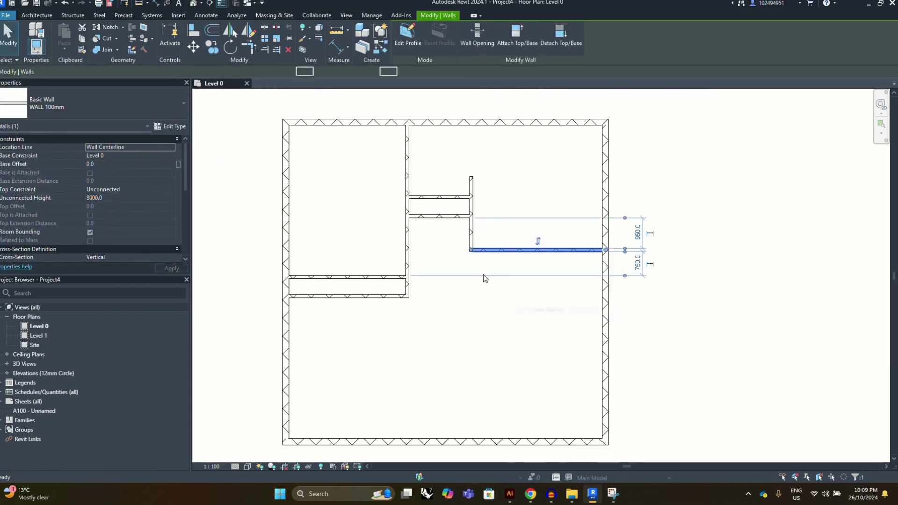
pyautogui.click(479, 250)
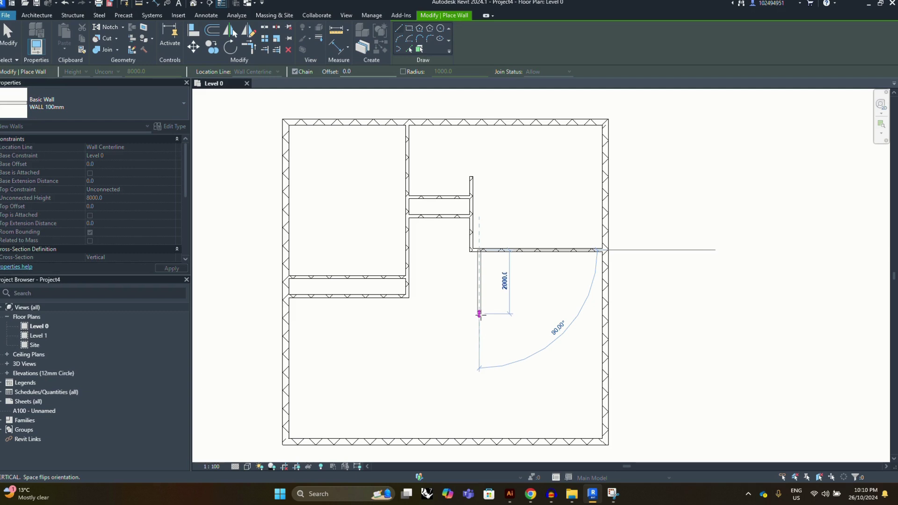
pyautogui.press('Return')
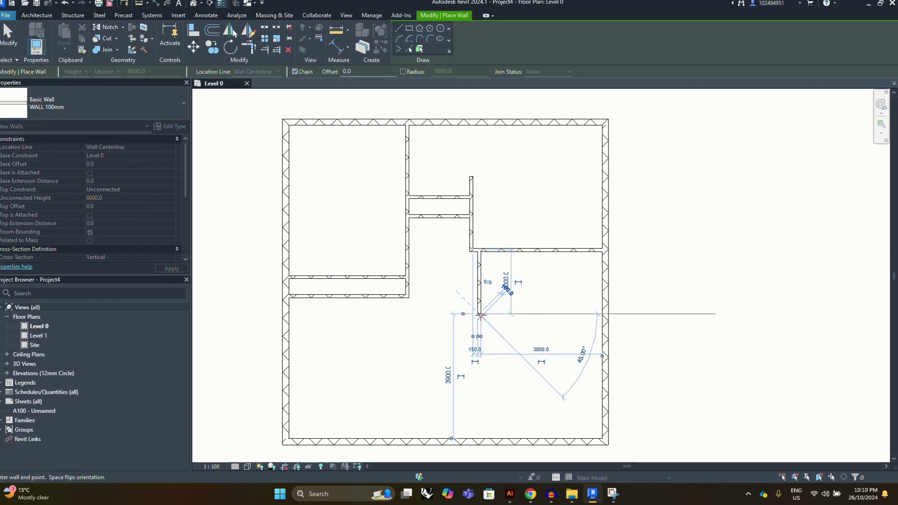
pyautogui.click(602, 313)
pyautogui.press('Escape')
pyautogui.press('Escape')
# Copy the new 2000 mm vertical partition down onto the lower exterior wall and shorten the copy from its upper end
pyautogui.scroll(-3, 430, 309)
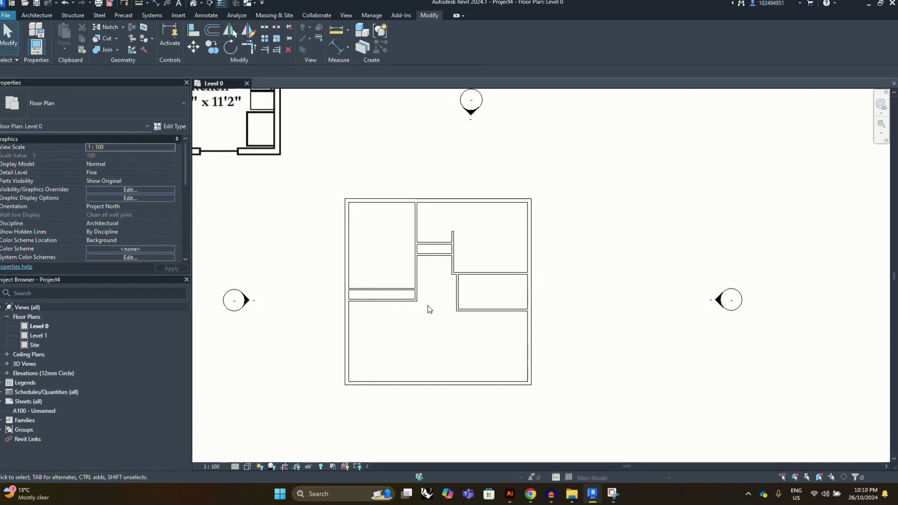
pyautogui.scroll(2, 430, 310)
pyautogui.click(471, 304)
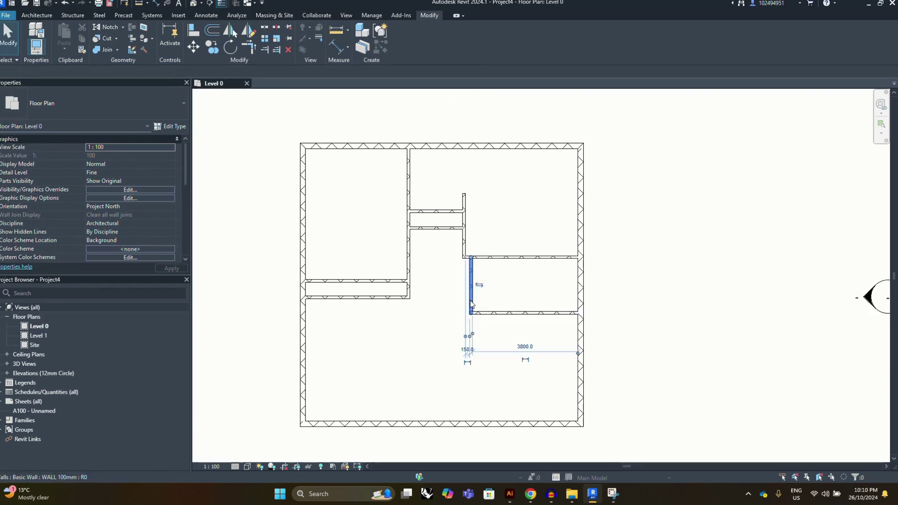
pyautogui.click(214, 51)
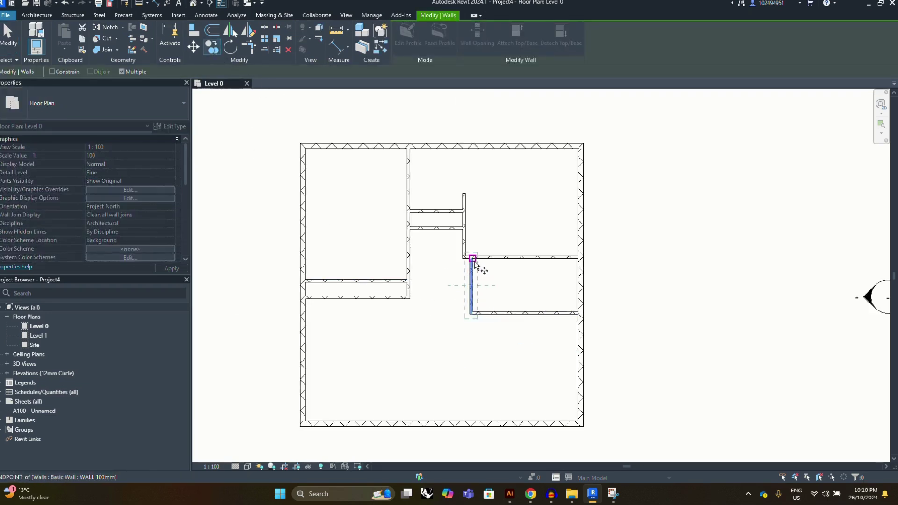
pyautogui.click(471, 315)
pyautogui.click(473, 423)
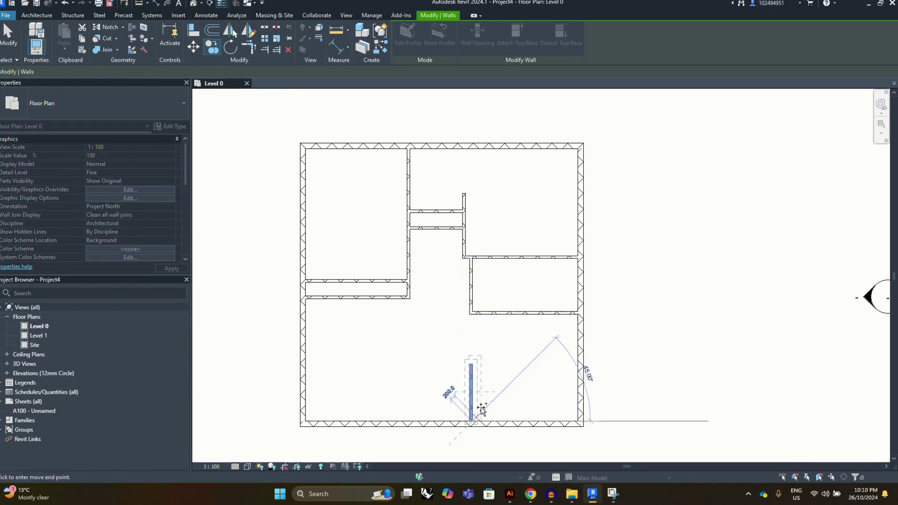
pyautogui.press('Escape')
pyautogui.moveTo(471, 364); pyautogui.dragTo(471, 391)
pyautogui.press('Escape')
# Place Doors_IntSgl 810x2110mm doors in the upper-left room's partition and in both right rooms' partitions facing the hall, swinging into the rooms
pyautogui.scroll(-2, 492, 345)
pyautogui.scroll(2, 492, 345)
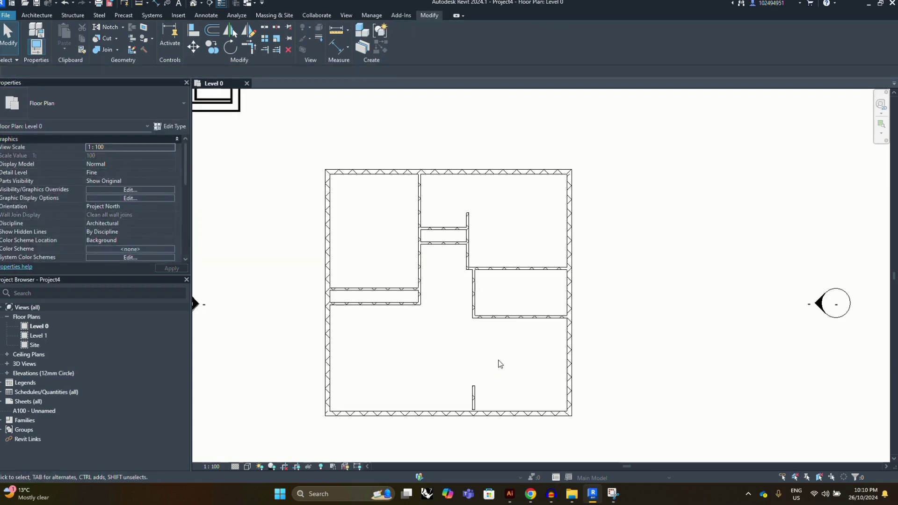
pyautogui.scroll(-1, 473, 329)
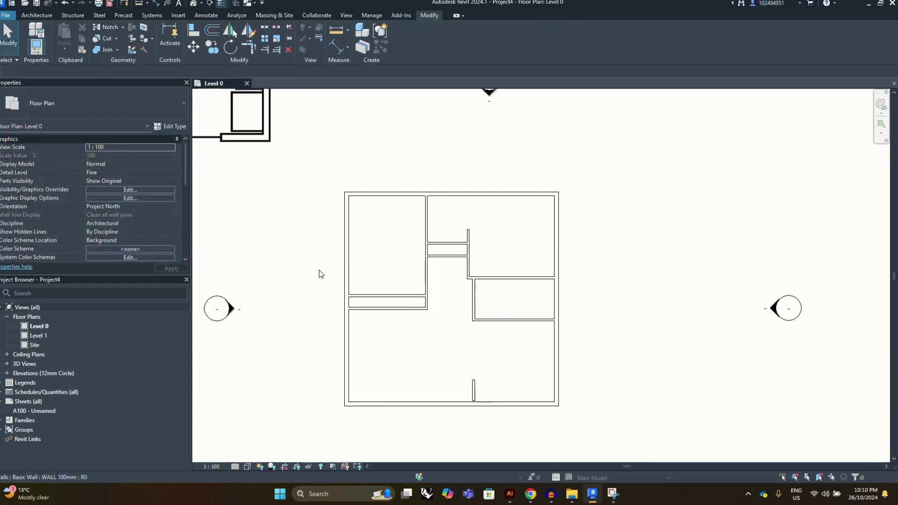
pyautogui.click(50, 14)
pyautogui.click(55, 36)
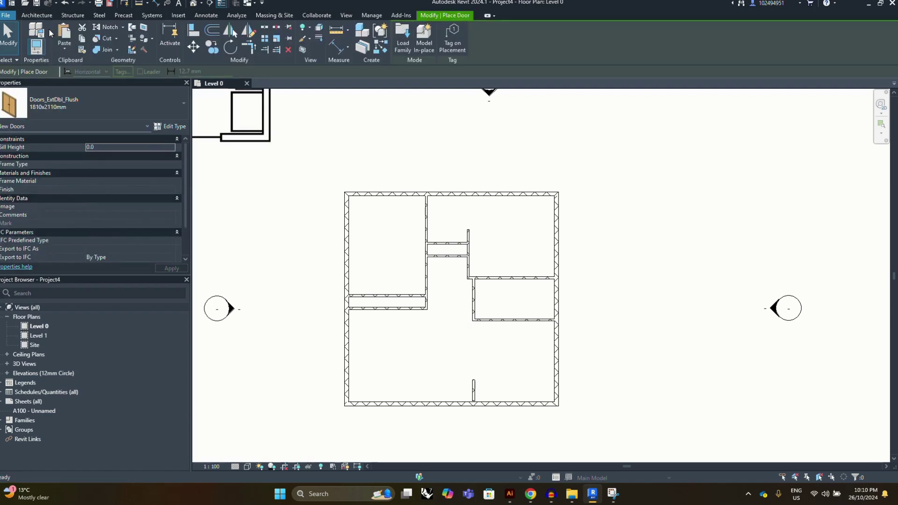
pyautogui.click(74, 106)
pyautogui.click(41, 197)
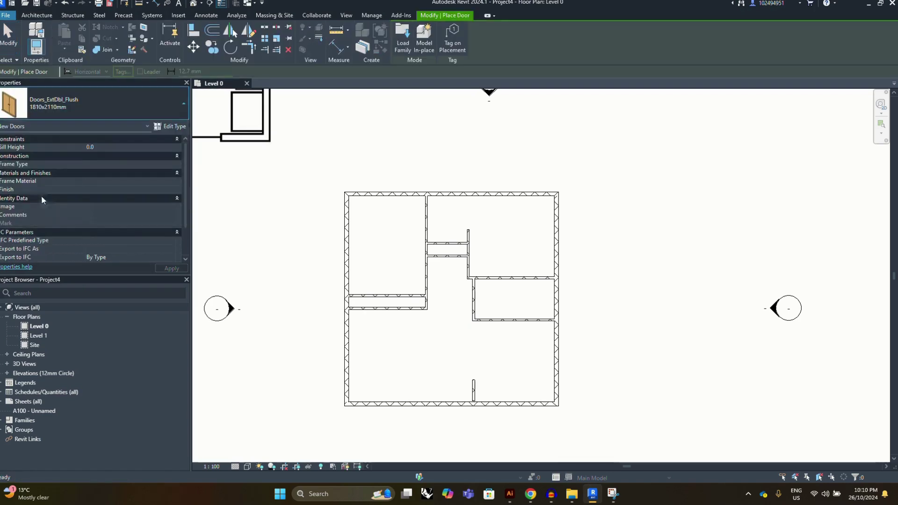
pyautogui.scroll(2, 481, 303)
pyautogui.scroll(2, 367, 261)
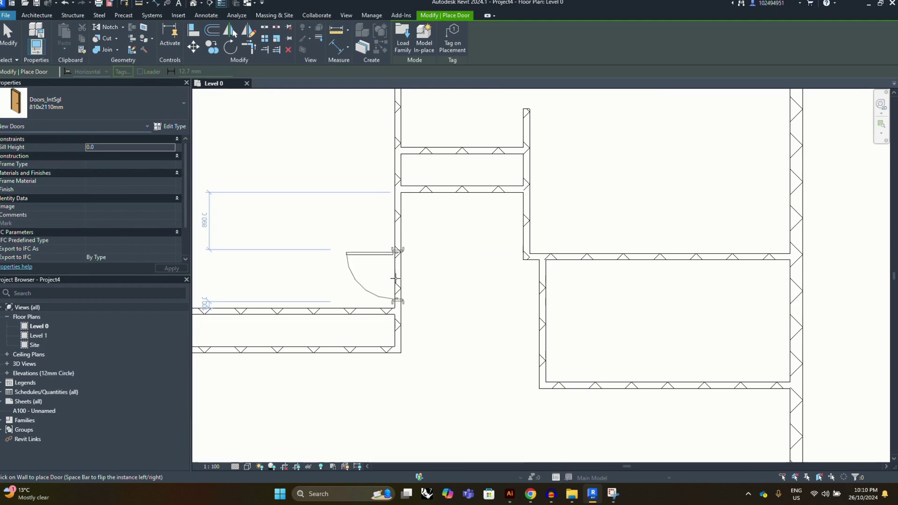
pyautogui.click(397, 276)
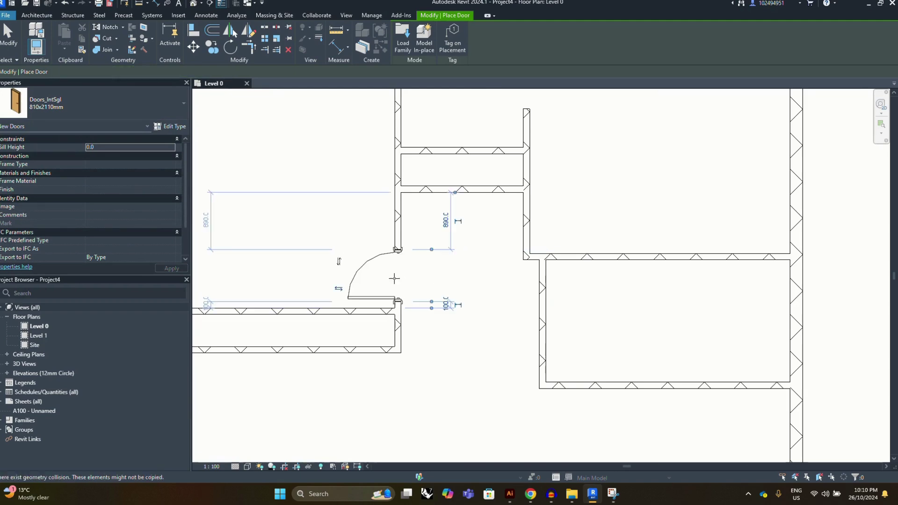
pyautogui.click(544, 292)
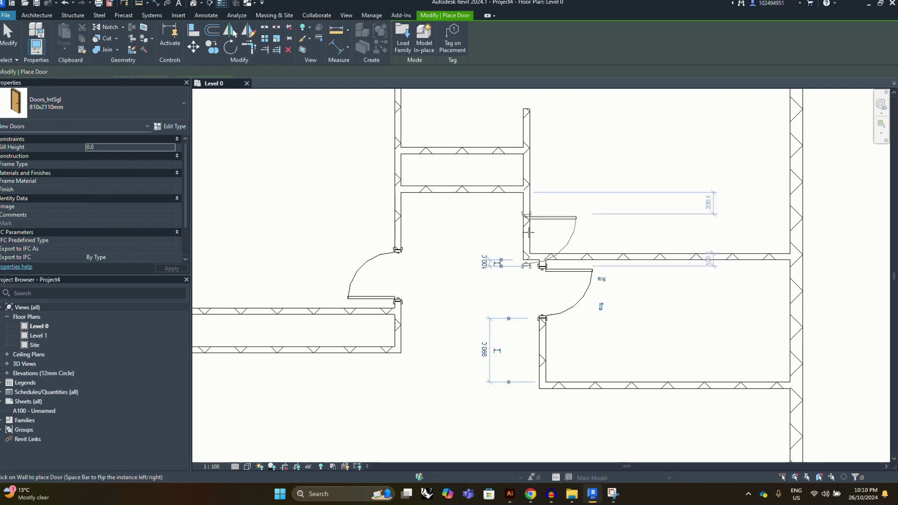
pyautogui.press('space')
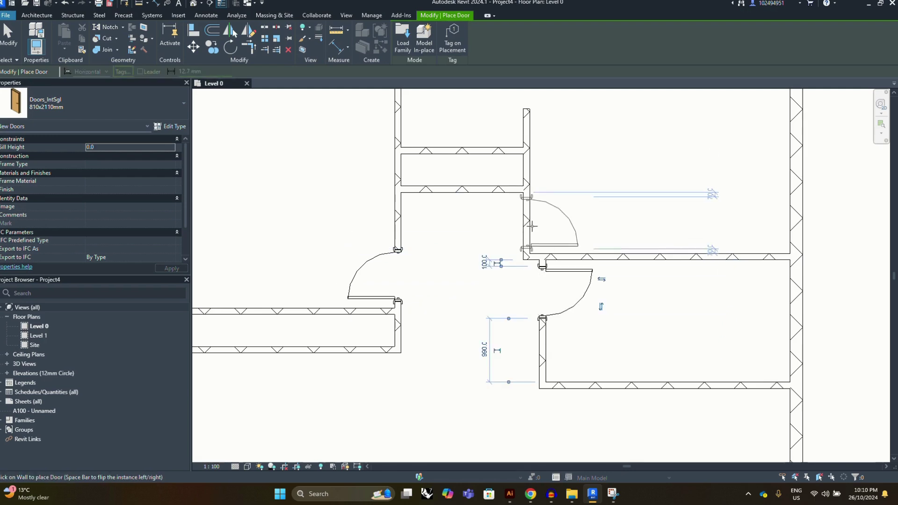
# Place an inward-opening 810x2110mm door in the lower exterior wall just left of the short stub partition
pyautogui.scroll(-5, 532, 226)
pyautogui.scroll(5, 517, 353)
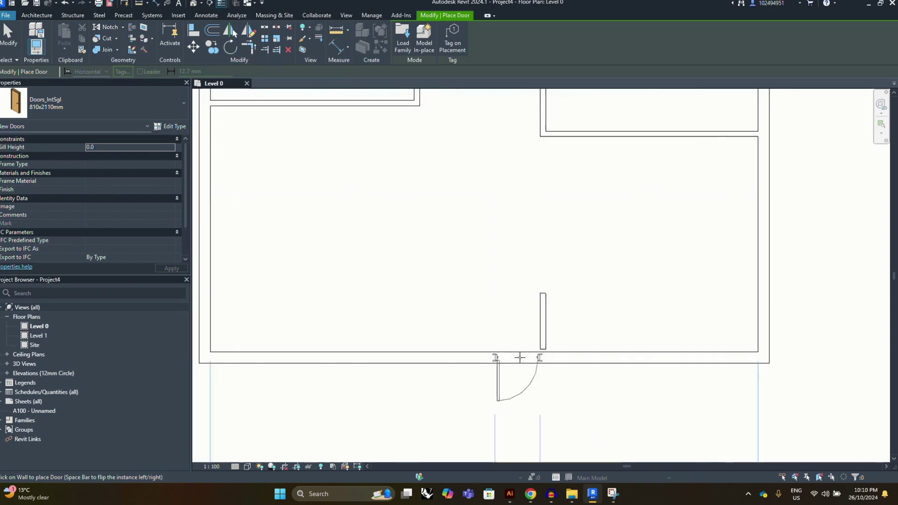
pyautogui.click(517, 348)
pyautogui.scroll(3, 563, 345)
pyautogui.press('Escape')
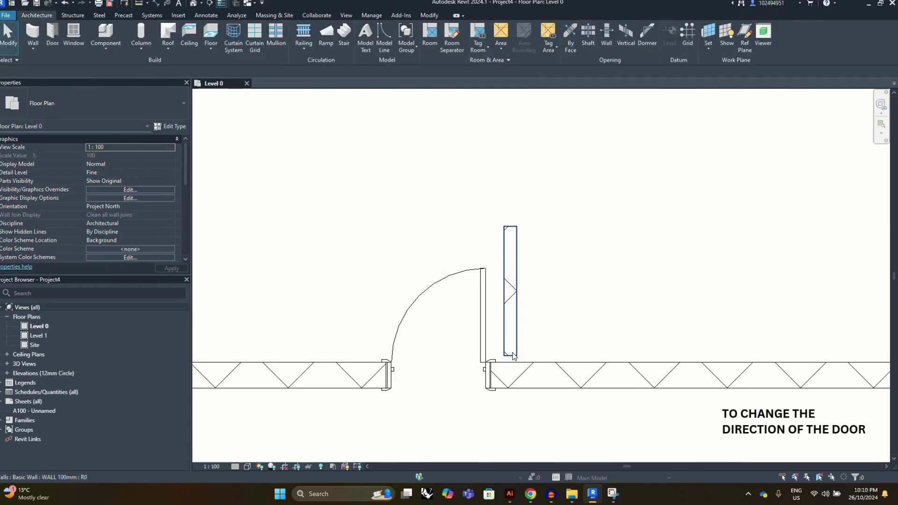
# Extend the short stub partition's lower end down to meet the lower exterior wall
pyautogui.click(513, 355)
pyautogui.scroll(2, 511, 357)
pyautogui.moveTo(510, 357); pyautogui.dragTo(510, 369)
pyautogui.press('Escape')
pyautogui.scroll(-6, 562, 304)
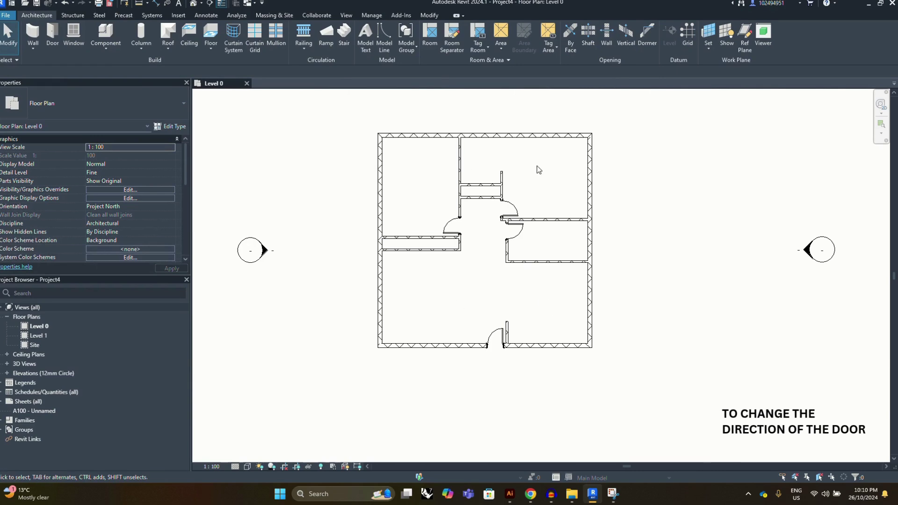
# Draw a room separation line from the stub partition's upper end to the lower-left corner of the small right room
pyautogui.scroll(2, 526, 164)
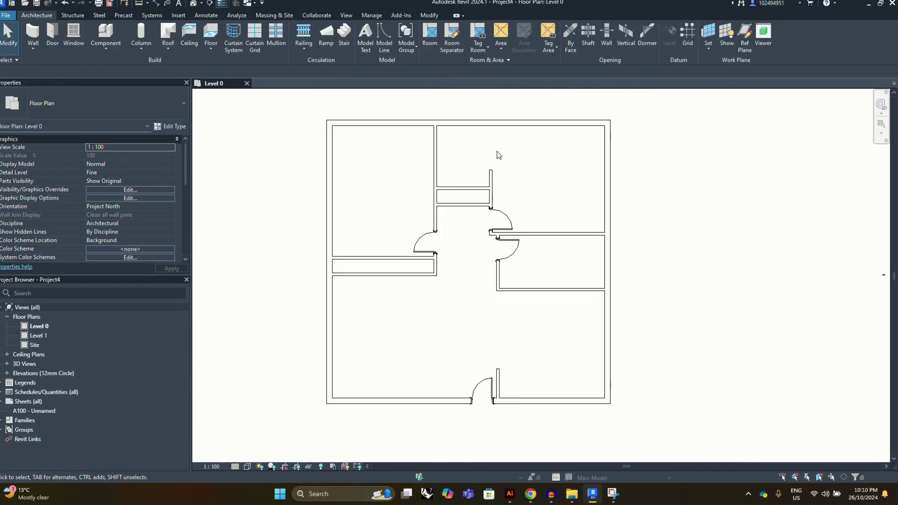
pyautogui.click(430, 37)
pyautogui.press('Escape')
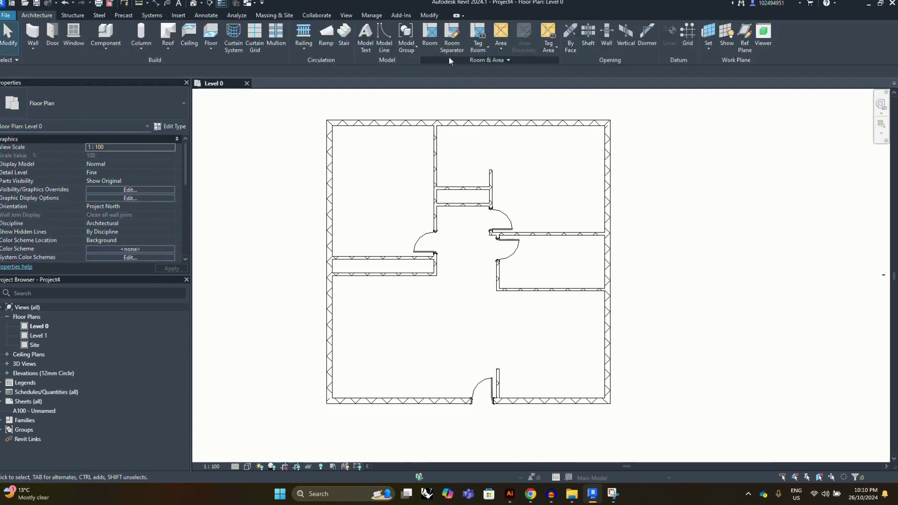
pyautogui.click(451, 43)
pyautogui.scroll(2, 525, 360)
pyautogui.click(483, 373)
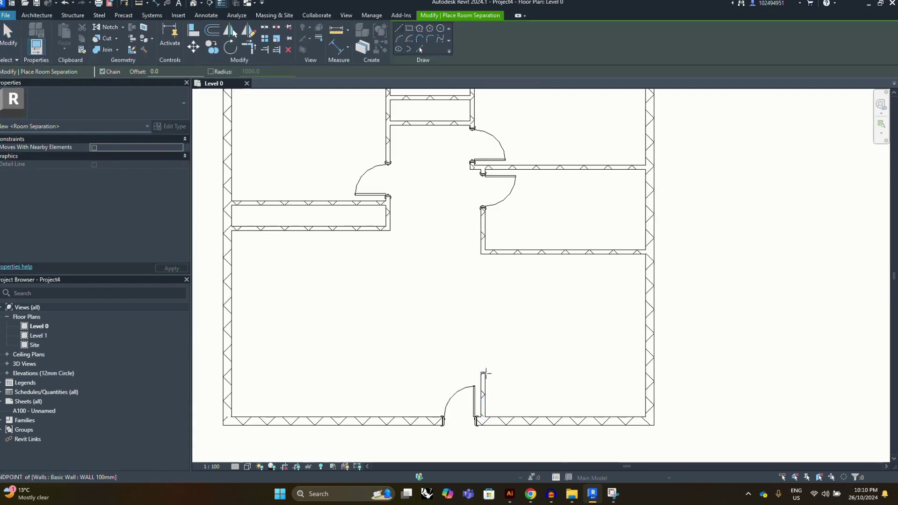
pyautogui.click(483, 254)
pyautogui.press('Escape')
pyautogui.press('Escape')
pyautogui.scroll(-4, 493, 334)
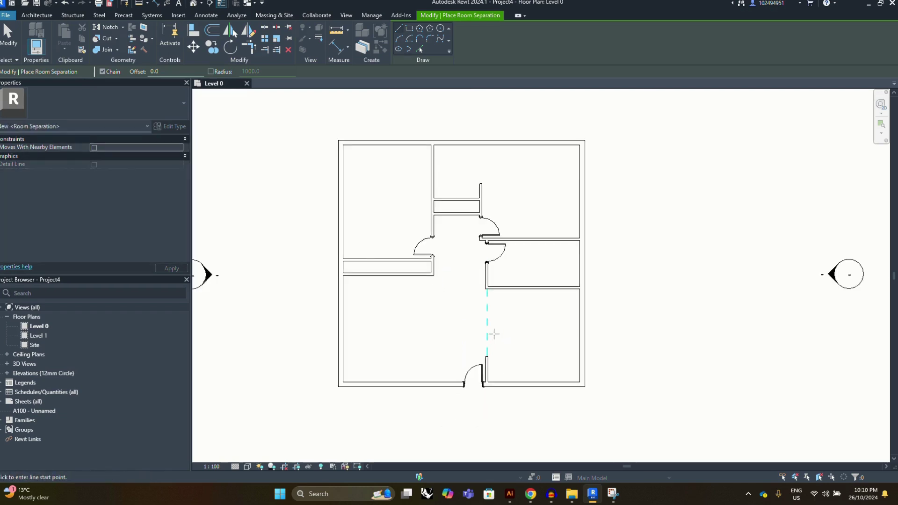
# Place tagged rooms in the five main spaces of the plan, leaving out the two narrow strips
pyautogui.scroll(2, 501, 206)
pyautogui.click(429, 36)
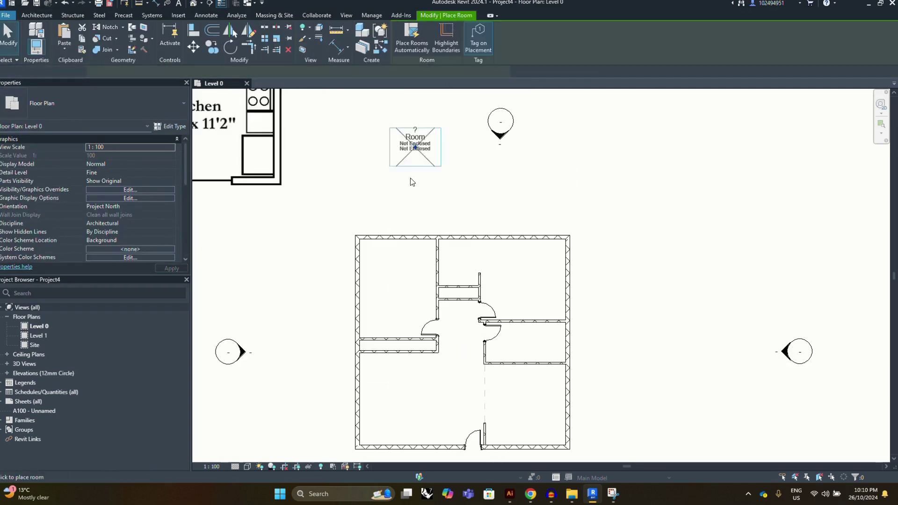
pyautogui.scroll(1, 411, 211)
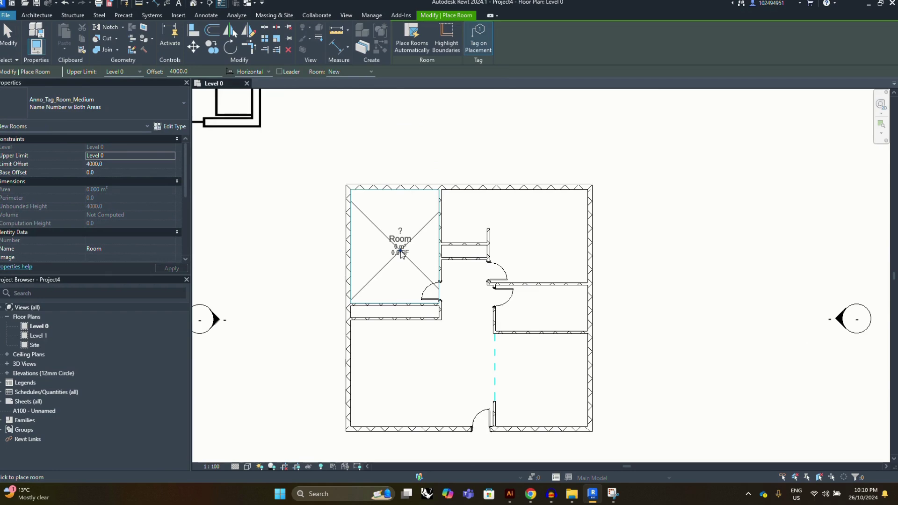
pyautogui.click(401, 253)
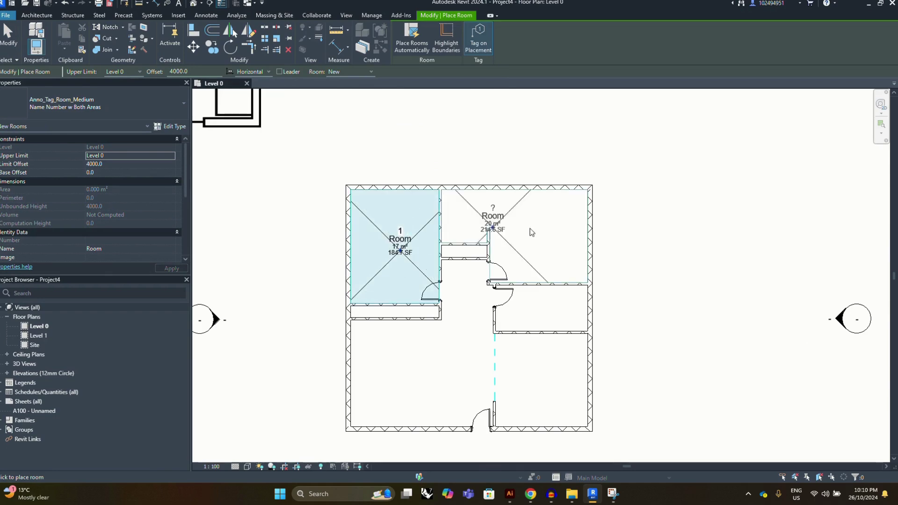
pyautogui.click(535, 312)
pyautogui.click(555, 392)
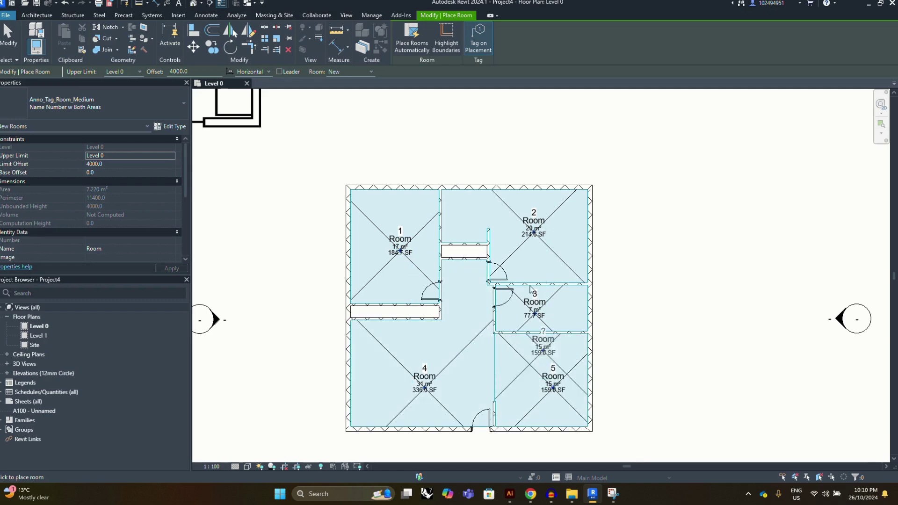
pyautogui.press('Escape')
pyautogui.press('Escape')
# Select all room tags in the entire project and change their type to Name Number w Metric Area
pyautogui.scroll(3, 400, 241)
pyautogui.click(400, 241)
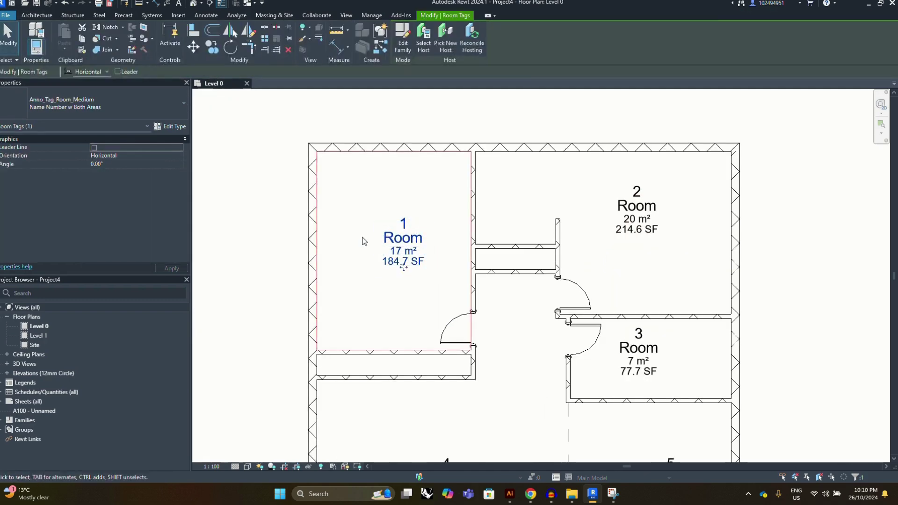
pyautogui.press('Escape')
pyautogui.rightClick(410, 241)
pyautogui.moveTo(510, 342)
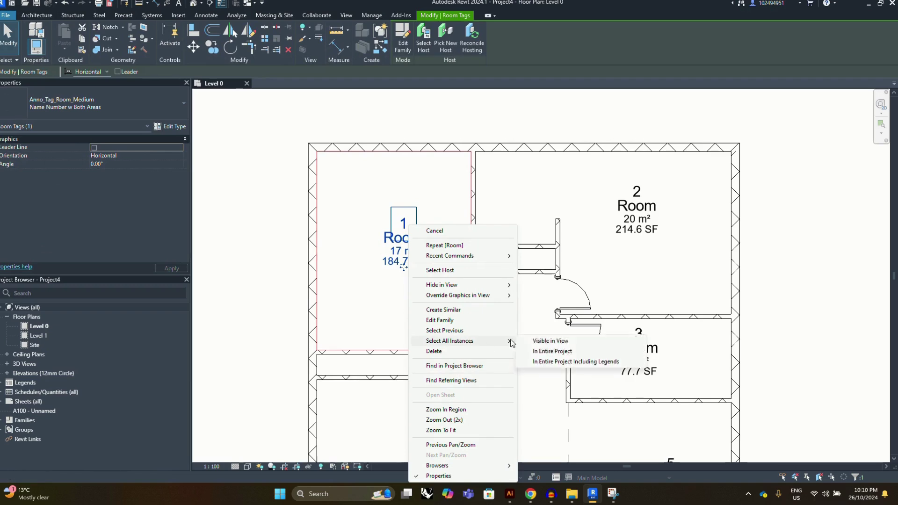
pyautogui.click(557, 352)
pyautogui.scroll(-2, 397, 233)
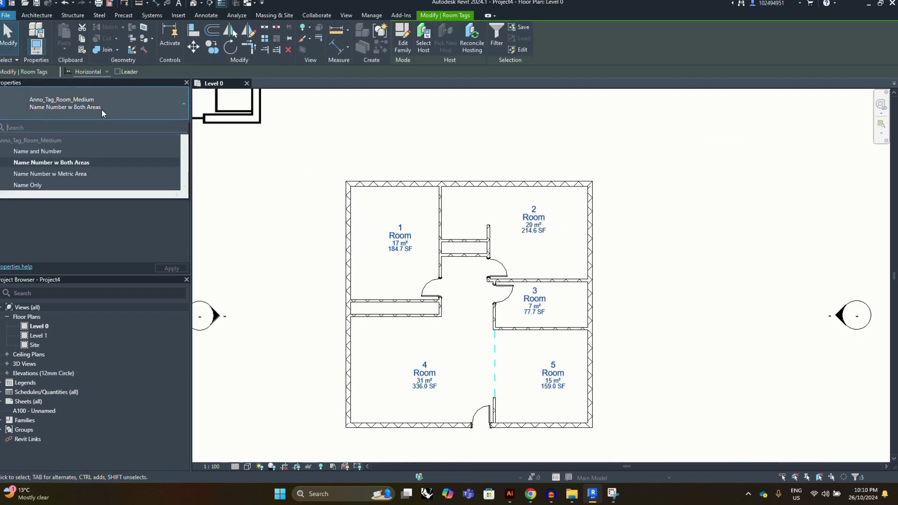
pyautogui.click(88, 175)
pyautogui.click(283, 232)
pyautogui.scroll(1, 410, 247)
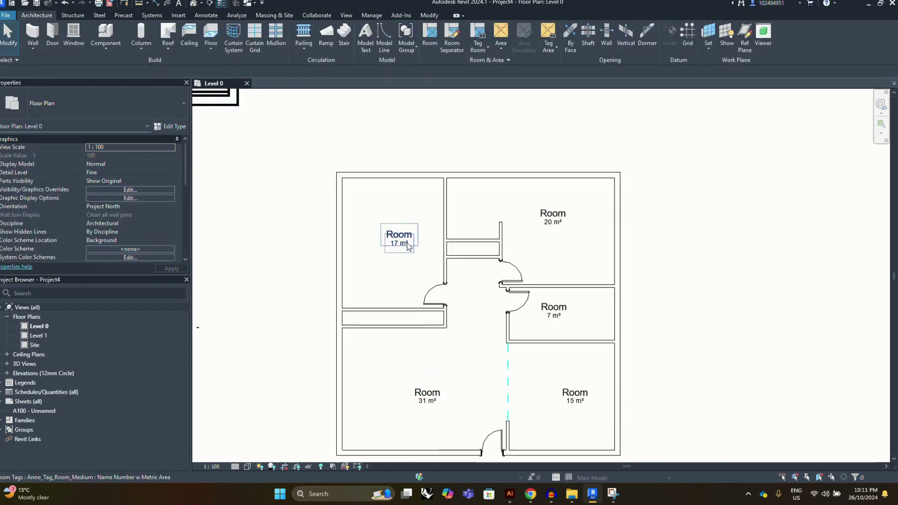
# Rename the upper-left room BEDROOM 01 and the upper-right room BEDROOM 02
pyautogui.scroll(2, 409, 247)
pyautogui.doubleClick(393, 233)
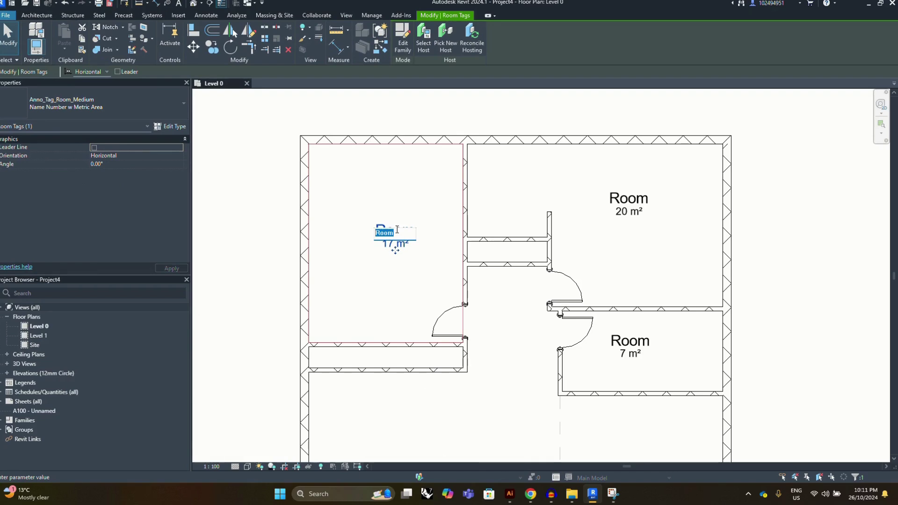
pyautogui.press('Return')
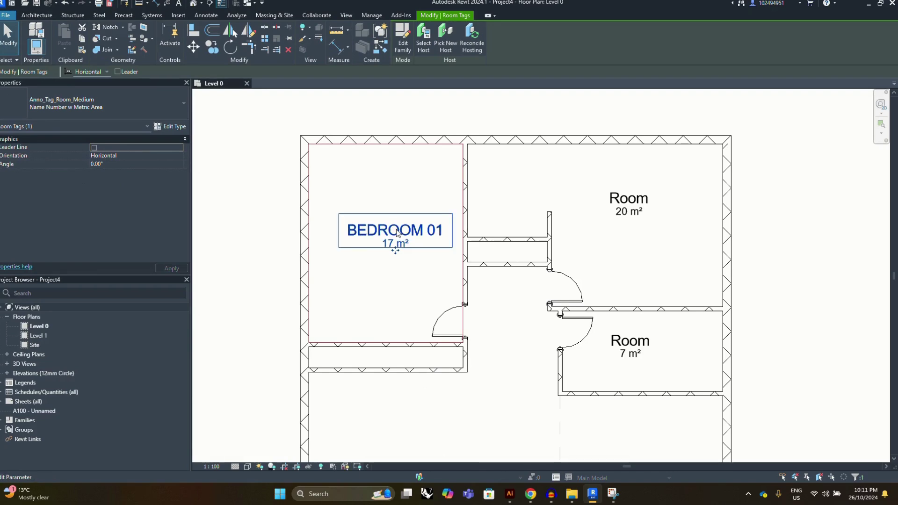
pyautogui.moveTo(629, 200); pyautogui.dragTo(490, 212, button='middle')
pyautogui.doubleClick(491, 212)
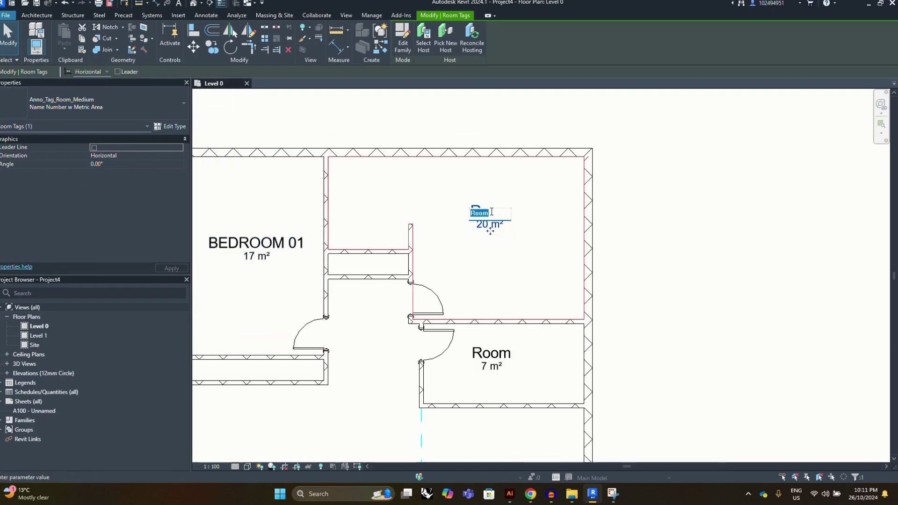
pyautogui.write('BEDROOM 02')
pyautogui.press('Return')
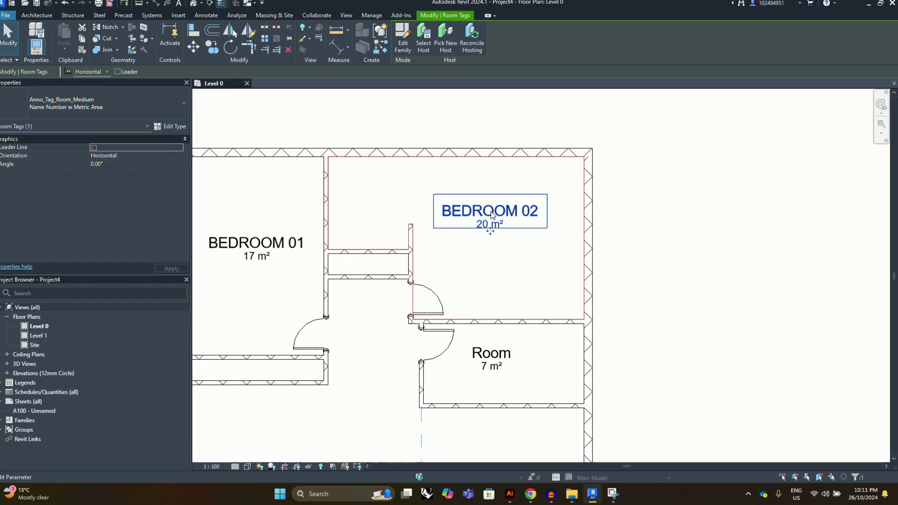
# Rename the small room below BEDROOM 02 as W/C
pyautogui.scroll(-4, 491, 215)
pyautogui.scroll(4, 491, 308)
pyautogui.click(497, 311)
pyautogui.click(498, 309)
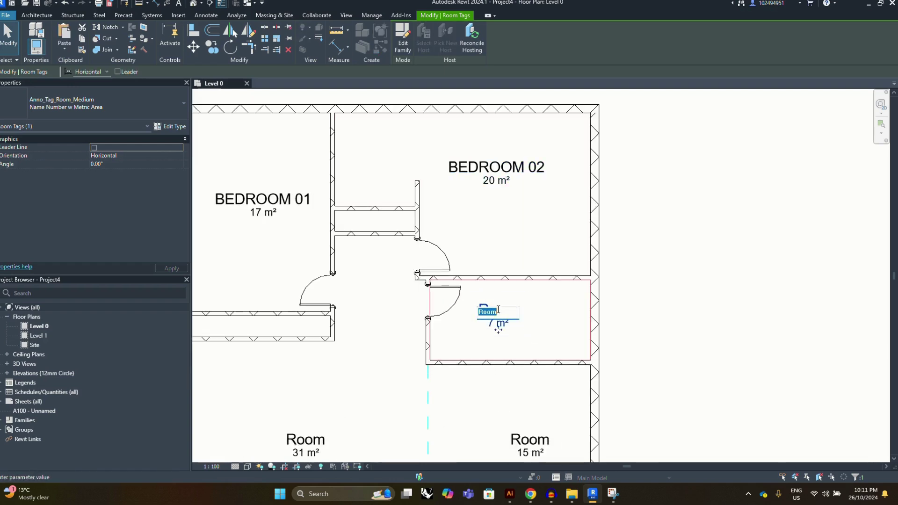
pyautogui.press('Return')
pyautogui.scroll(-4, 497, 327)
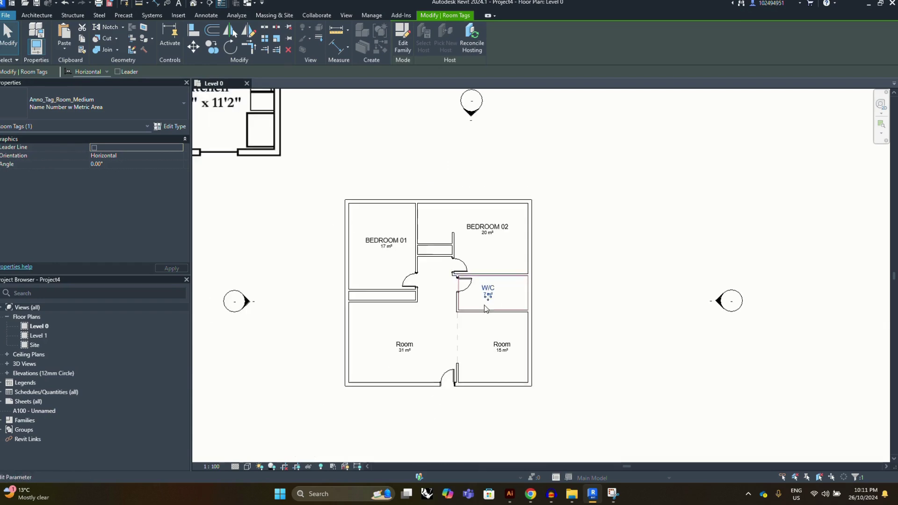
# Rename the lower-right room, below the W/C, as KITCHEN
pyautogui.scroll(4, 529, 309)
pyautogui.click(528, 306)
pyautogui.click(528, 306)
pyautogui.write('KI')
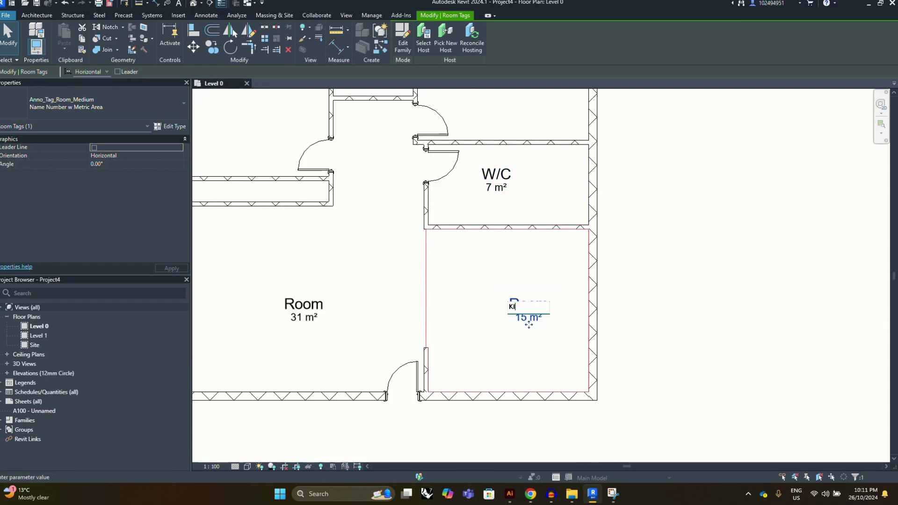
pyautogui.write('TCHEN')
pyautogui.press('Return')
pyautogui.press('z')
pyautogui.press('f')
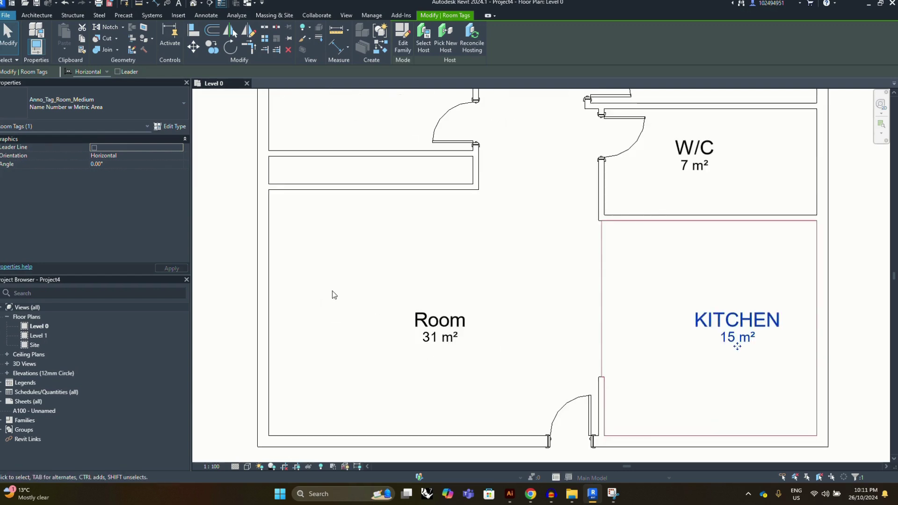
# Rename the large lower-left room LIVING/DINING and clear the selection
pyautogui.click(440, 320)
pyautogui.click(440, 323)
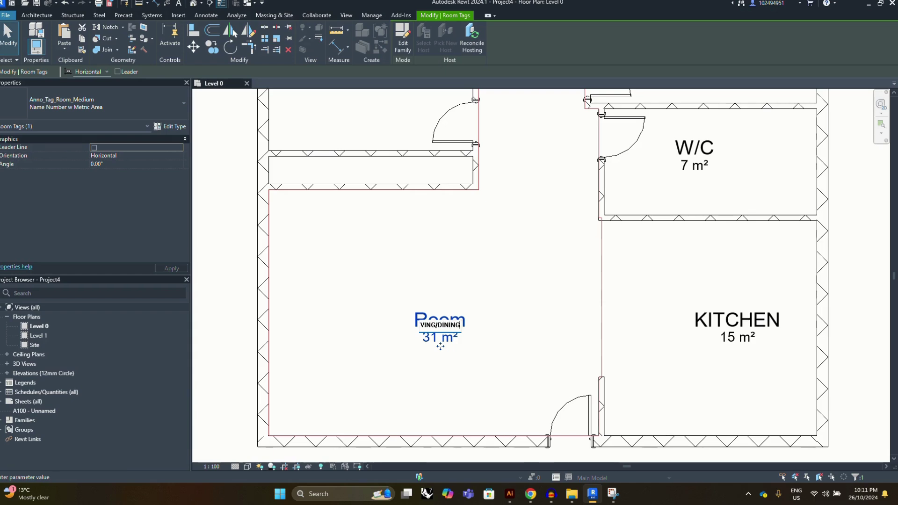
pyautogui.write('LIVING/DINING')
pyautogui.press('Return')
pyautogui.click(391, 279)
pyautogui.scroll(-4, 391, 276)
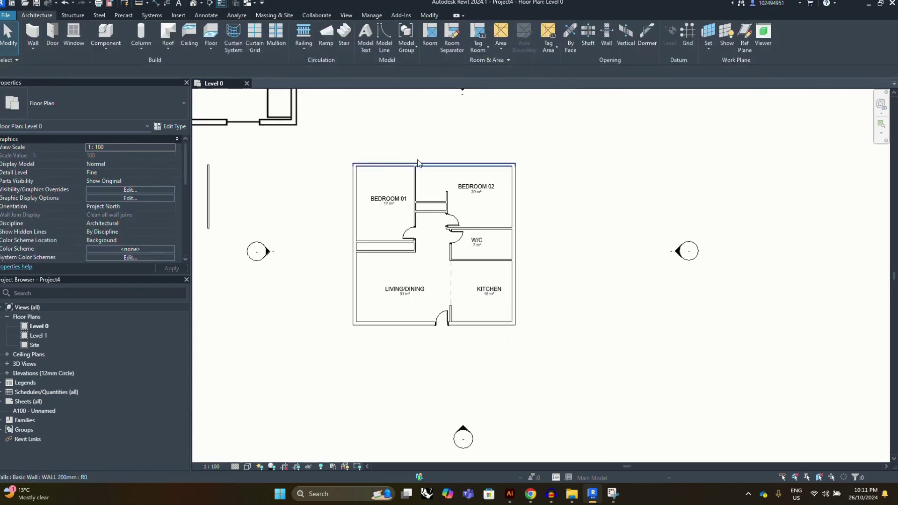
pyautogui.scroll(2, 415, 150)
pyautogui.scroll(-2, 415, 151)
pyautogui.scroll(2, 394, 159)
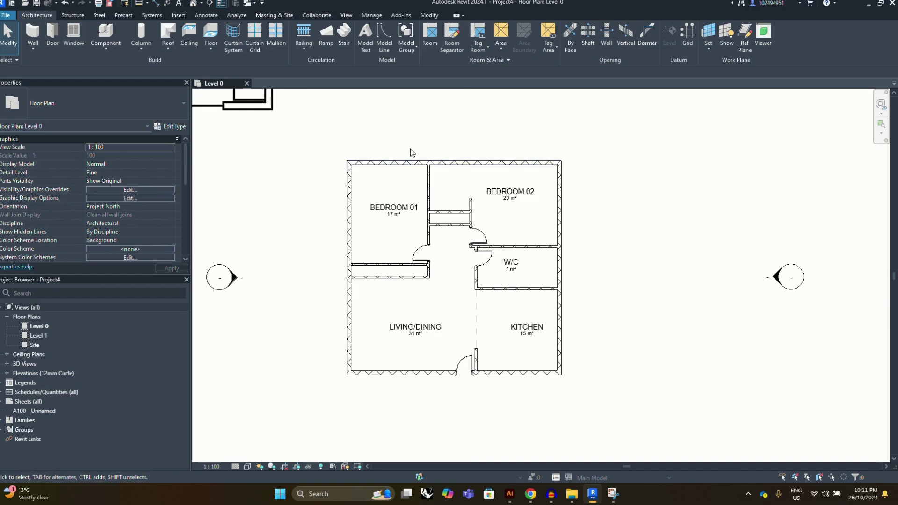
pyautogui.scroll(1, 412, 150)
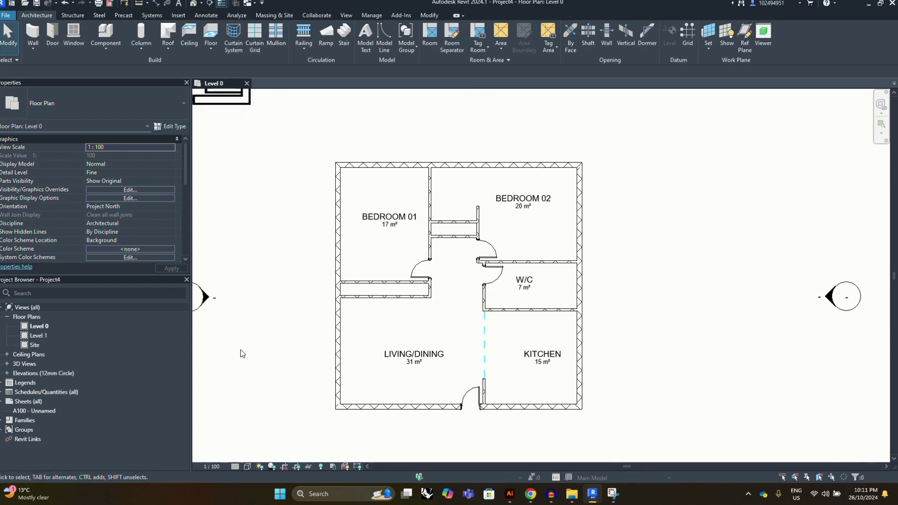
# Override the Walls category's cut pattern in the Level 0 plan with a solid fill foreground in black, and apply the change
pyautogui.press('v')
pyautogui.press('g')
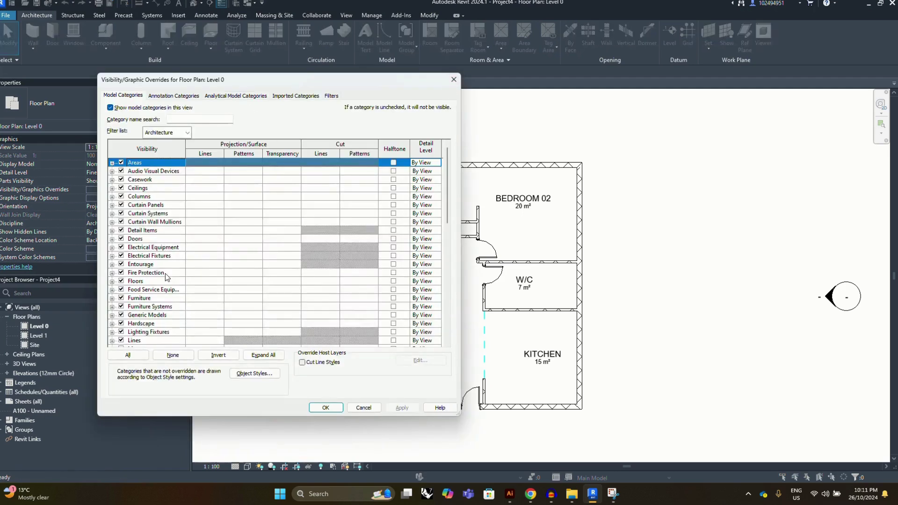
pyautogui.scroll(-3, 166, 278)
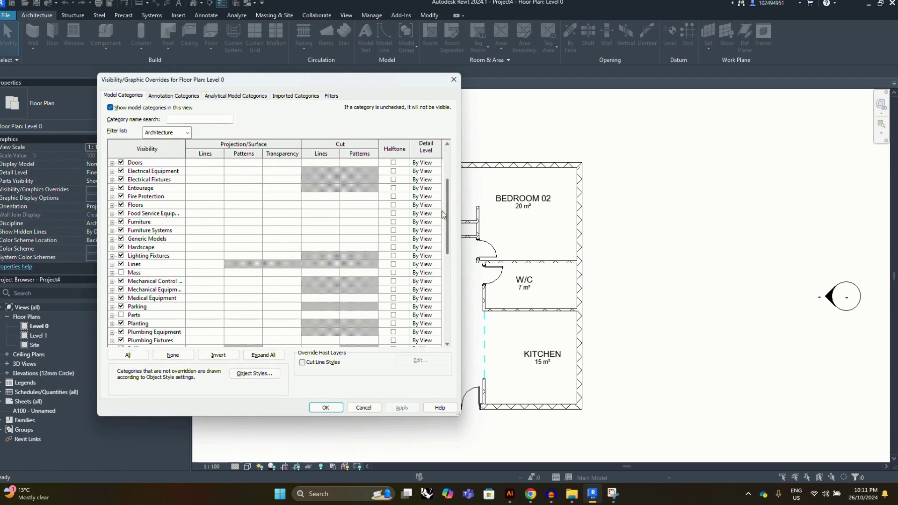
pyautogui.moveTo(448, 213); pyautogui.dragTo(447, 297)
pyautogui.click(157, 285)
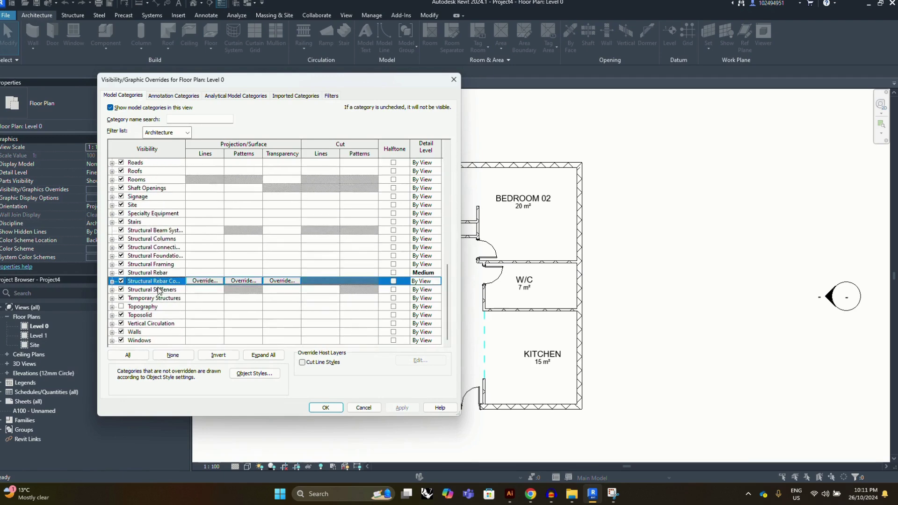
pyautogui.press('w')
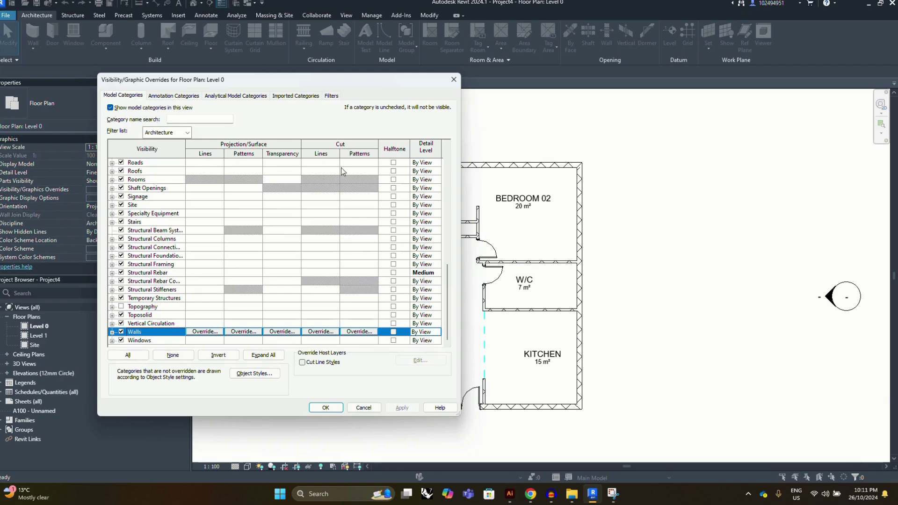
pyautogui.click(357, 332)
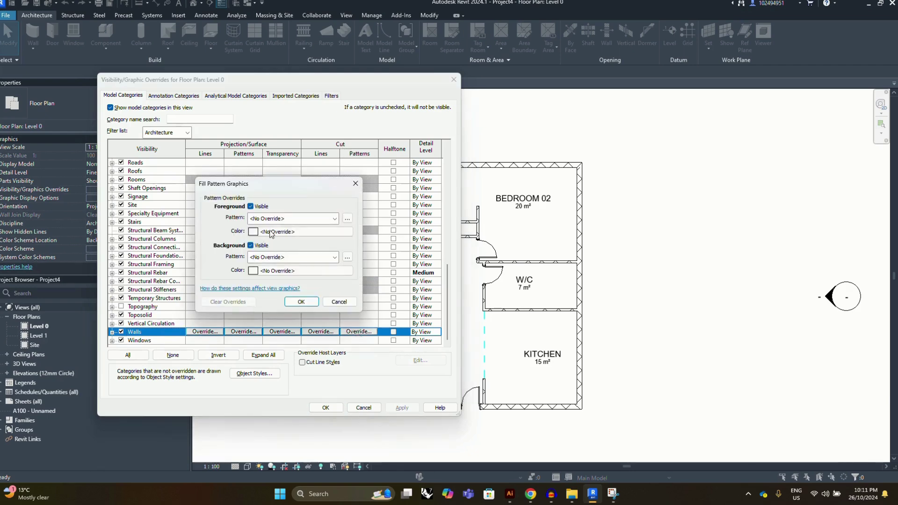
pyautogui.click(294, 219)
pyautogui.click(293, 237)
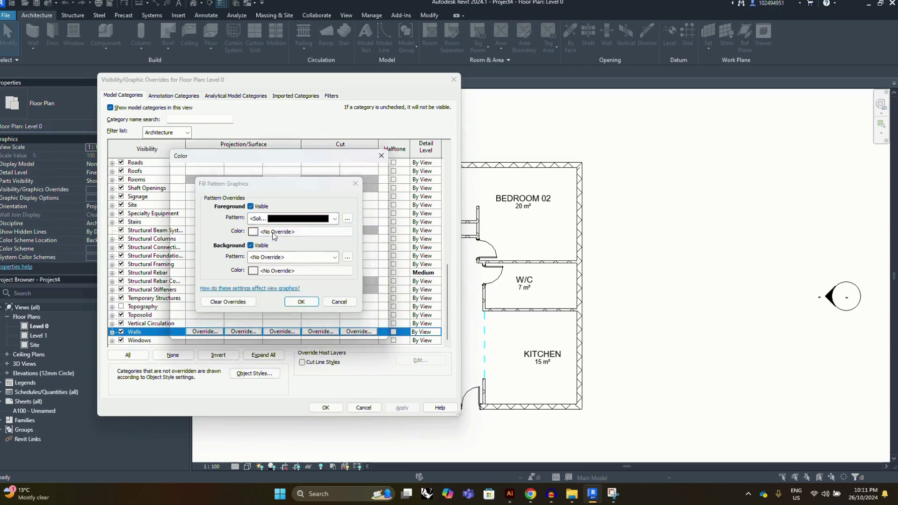
pyautogui.click(273, 232)
pyautogui.click(180, 232)
pyautogui.click(314, 330)
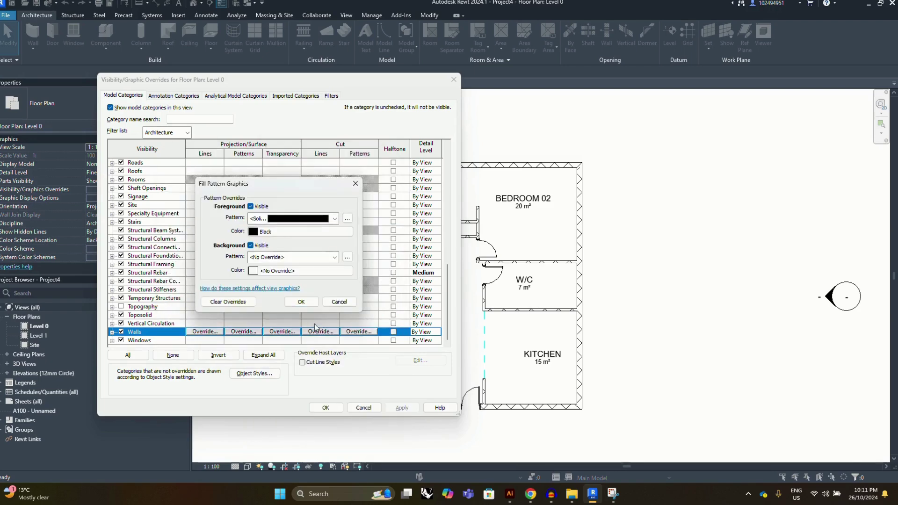
pyautogui.click(314, 315)
pyautogui.click(409, 409)
pyautogui.click(329, 409)
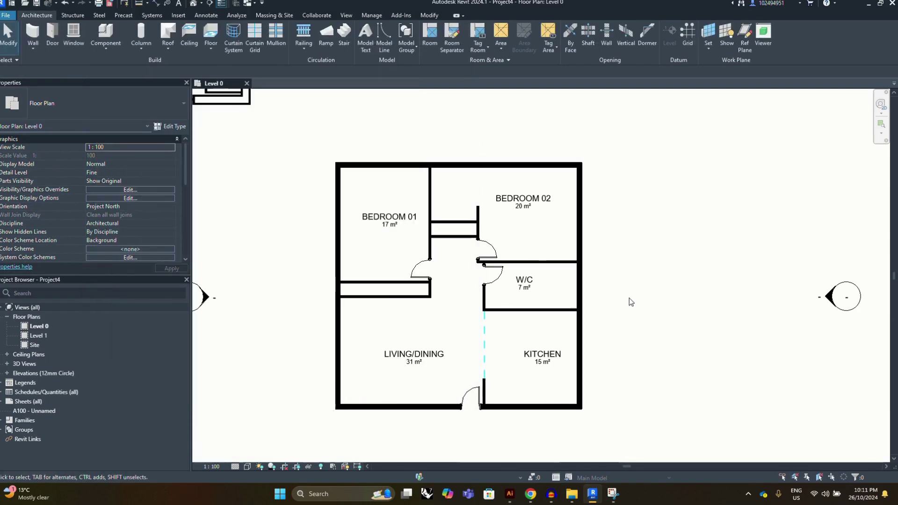
# Place 1810x1210mm Windows_Sgl_Plain windows in the left and upper exterior walls of BEDROOM 01
pyautogui.scroll(-3, 513, 209)
pyautogui.scroll(2, 478, 262)
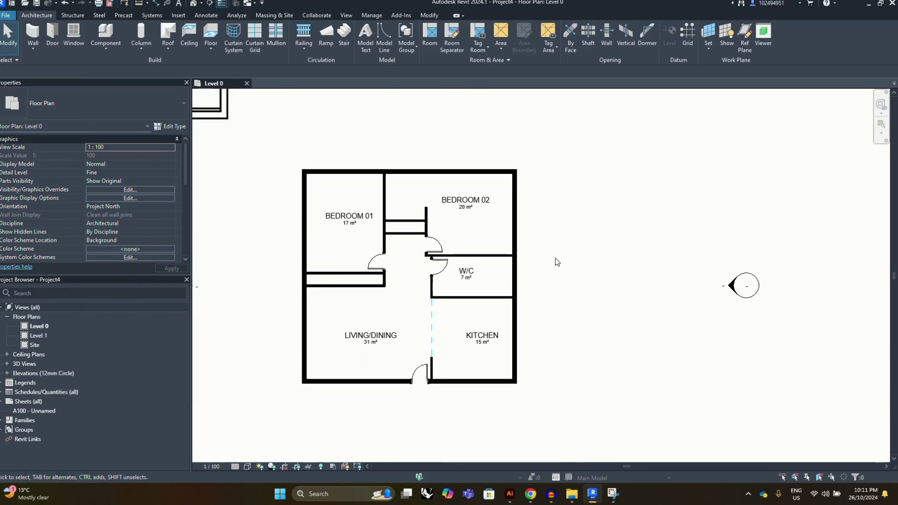
pyautogui.scroll(1, 556, 257)
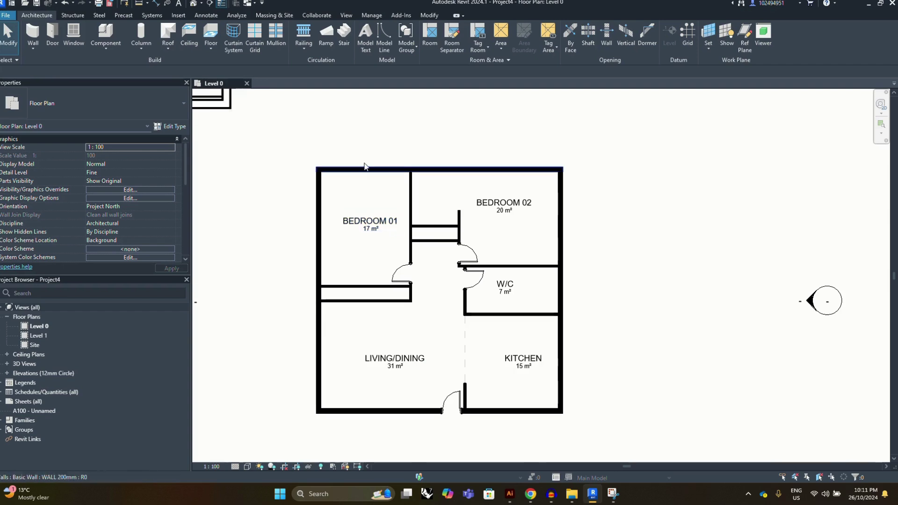
pyautogui.click(74, 35)
pyautogui.click(97, 108)
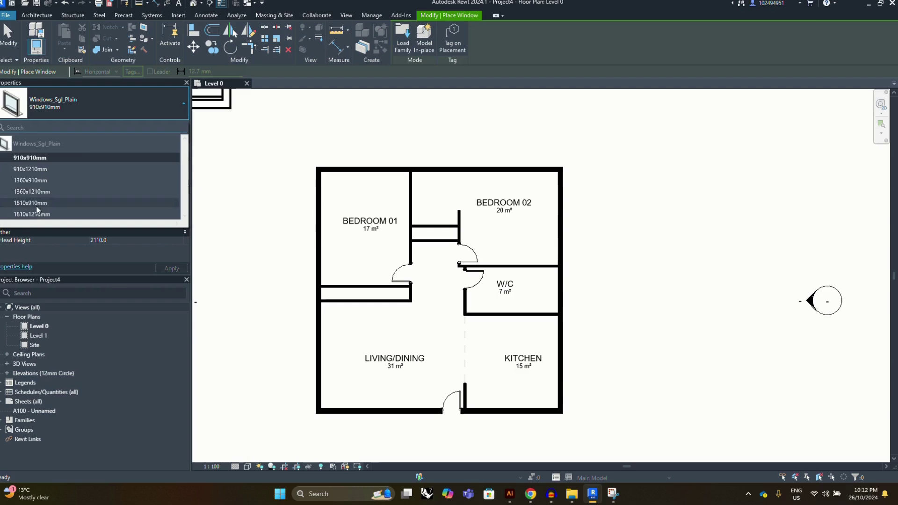
pyautogui.click(69, 205)
pyautogui.click(319, 221)
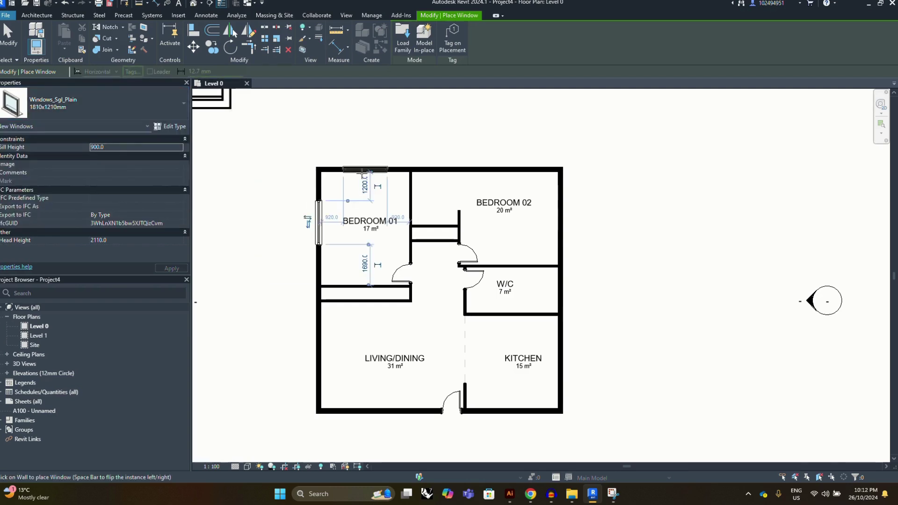
# Add windows of the same type to LIVING/DINING's left and lower walls, KITCHEN's lower wall and BEDROOM 02's right wall
pyautogui.click(320, 365)
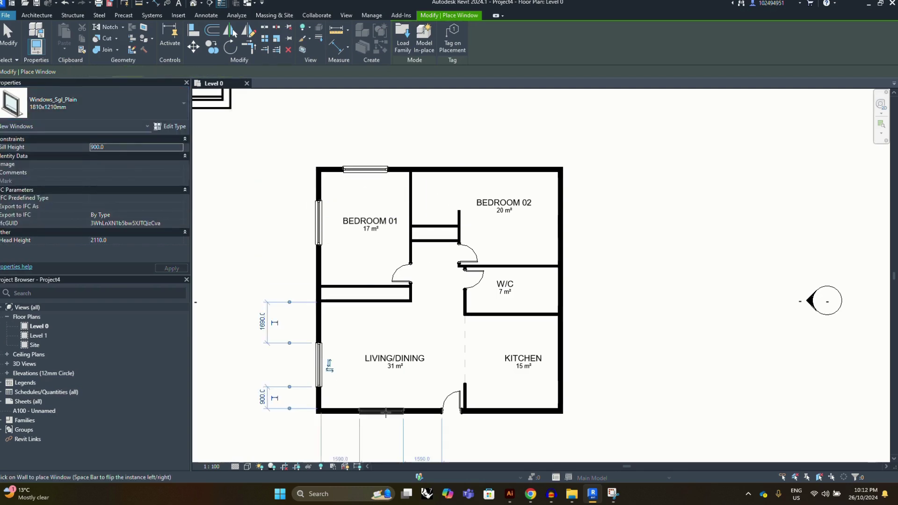
pyautogui.click(381, 411)
pyautogui.click(520, 411)
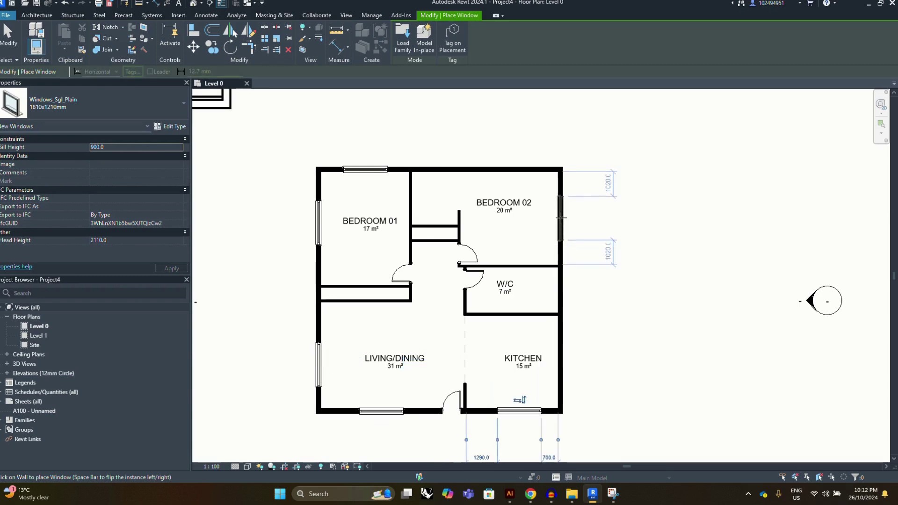
pyautogui.click(514, 169)
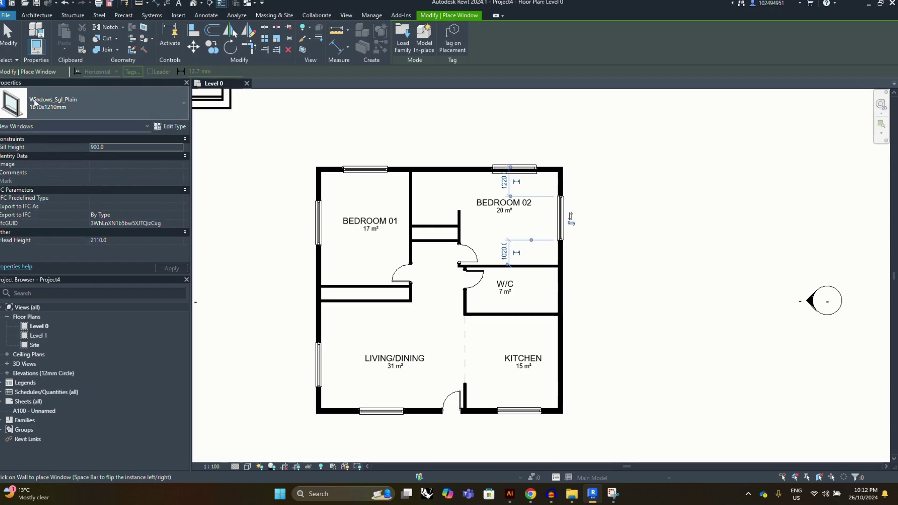
# Place a 910x910mm window in the exterior wall of the W/C and end window placement
pyautogui.click(70, 103)
pyautogui.click(28, 158)
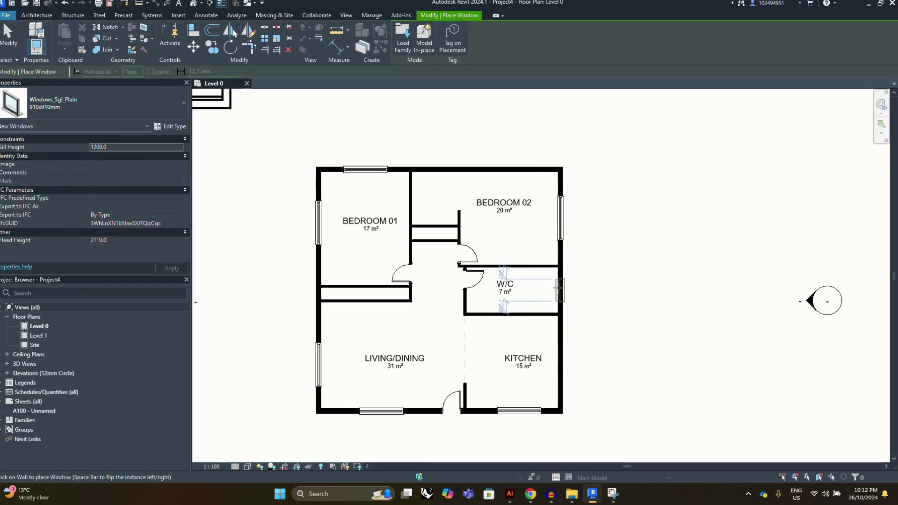
pyautogui.press('Escape')
pyautogui.press('Escape')
pyautogui.scroll(-3, 358, 229)
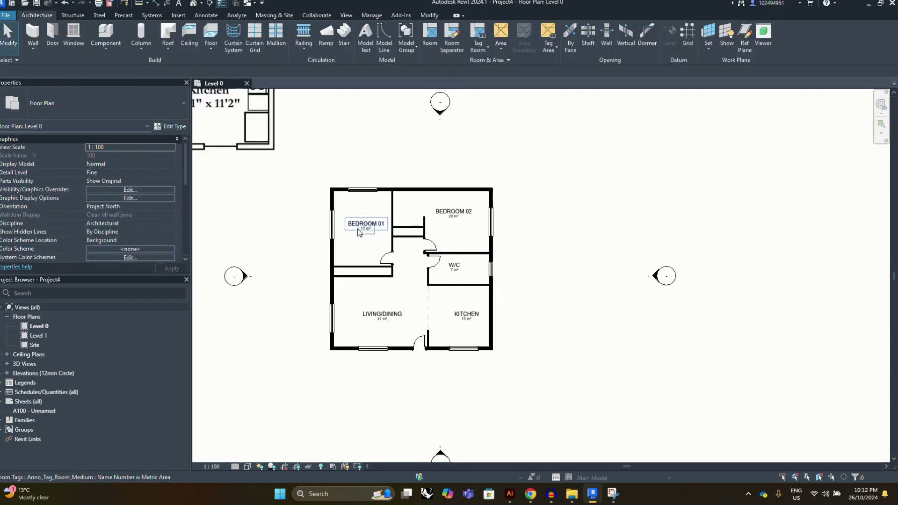
pyautogui.scroll(2, 393, 238)
pyautogui.scroll(1, 395, 239)
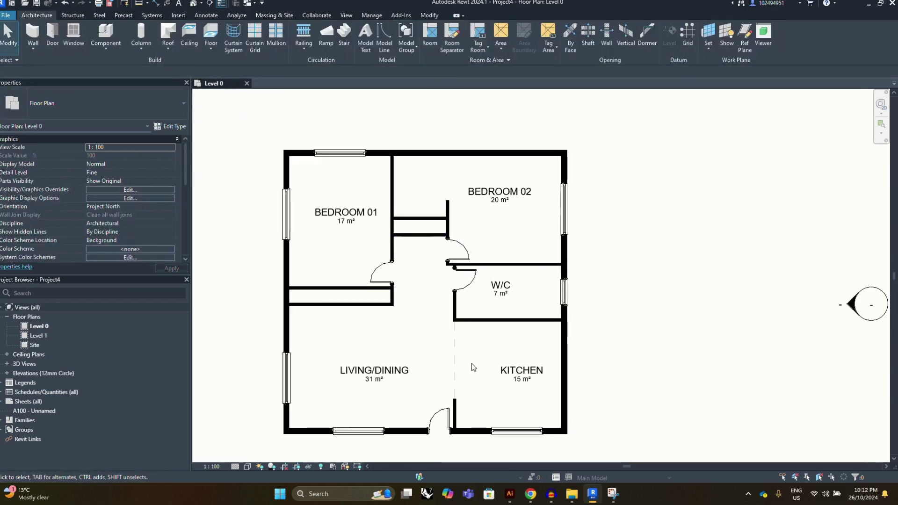
pyautogui.scroll(-1, 471, 364)
pyautogui.scroll(-1, 513, 263)
pyautogui.scroll(1, 449, 265)
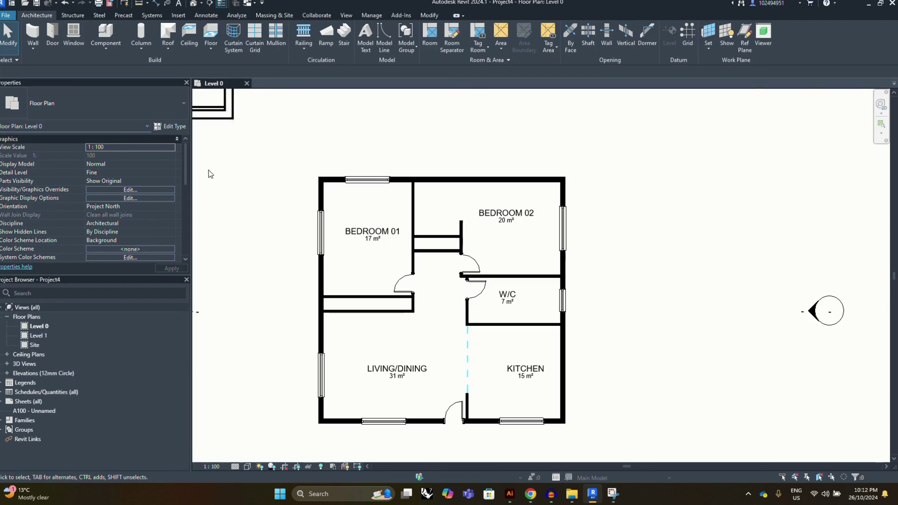
# Choose the Rooms category's By Room Name color scheme for the Level 0 floor plan
pyautogui.moveTo(188, 153)
pyautogui.mouseDown()
pyautogui.moveTo(184, 189)
pyautogui.moveTo(187, 171)
pyautogui.mouseUp()
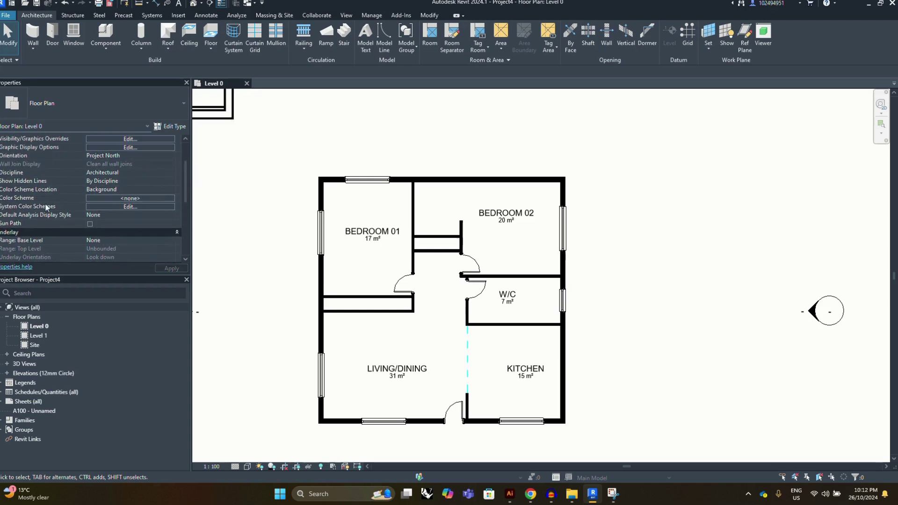
pyautogui.click(149, 197)
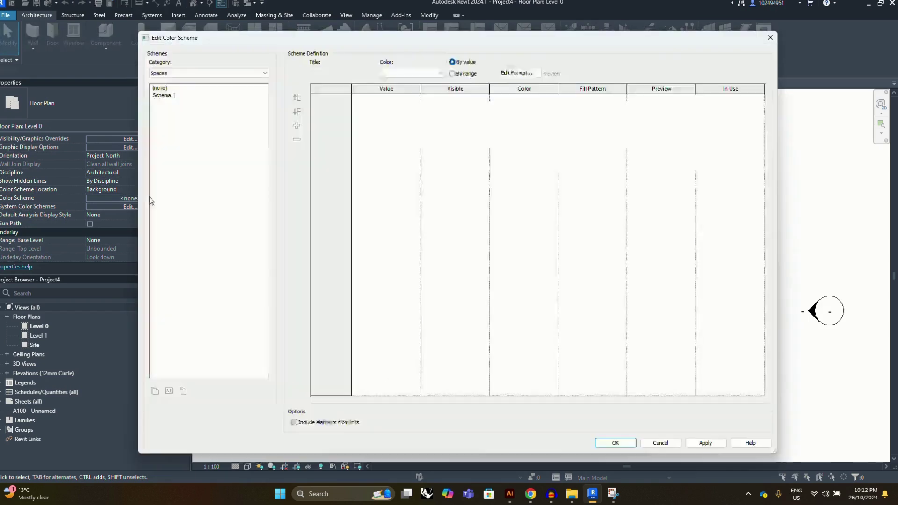
pyautogui.click(166, 72)
pyautogui.click(163, 89)
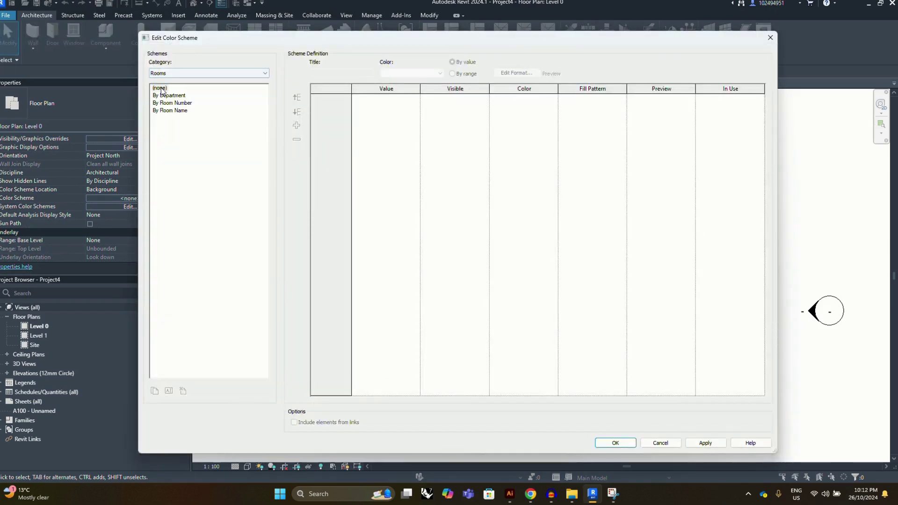
pyautogui.click(184, 110)
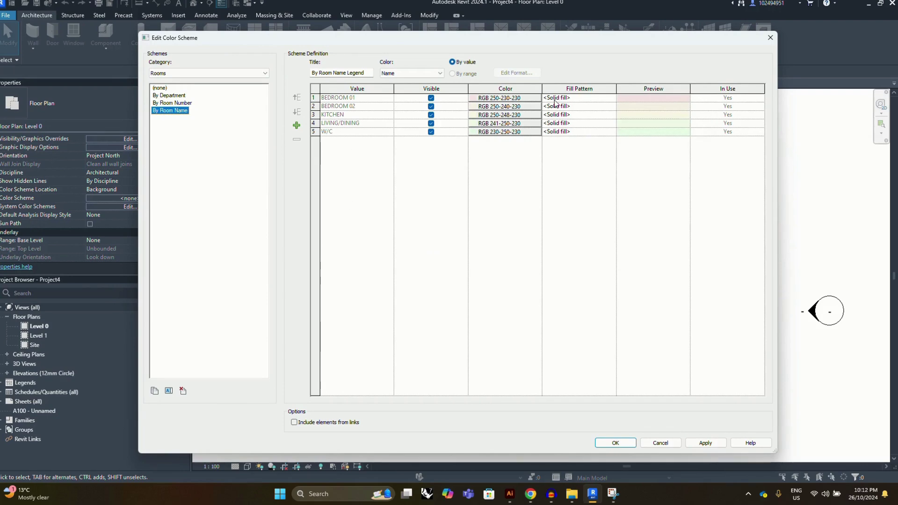
# Set the BEDROOM 01 color in the scheme to light blue, RGB 196-225-255
pyautogui.click(477, 99)
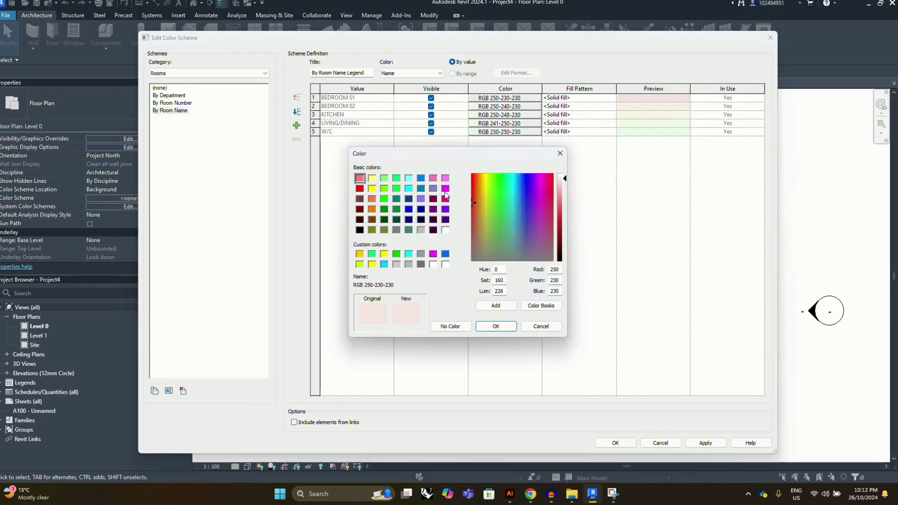
pyautogui.click(421, 179)
pyautogui.moveTo(563, 220); pyautogui.dragTo(564, 185)
pyautogui.click(496, 326)
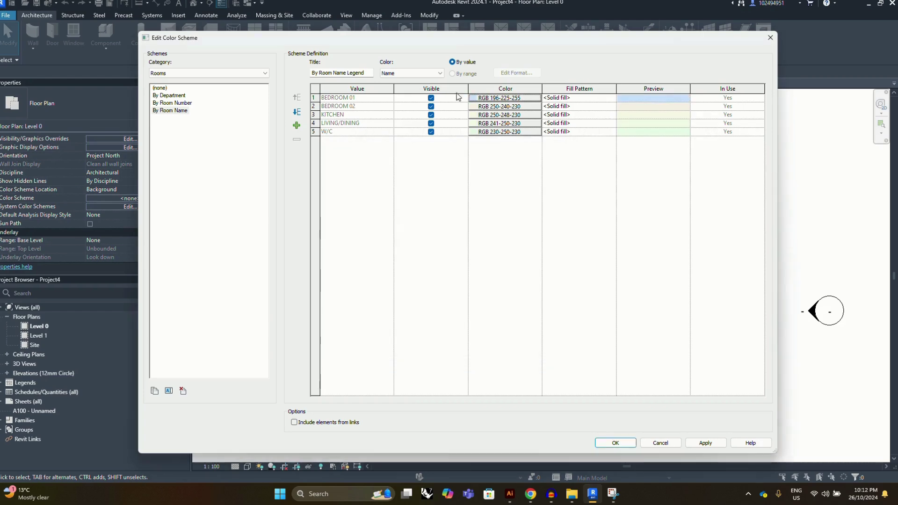
# Set the KITCHEN color in the scheme to light green, RGB 215-247-231
pyautogui.click(476, 115)
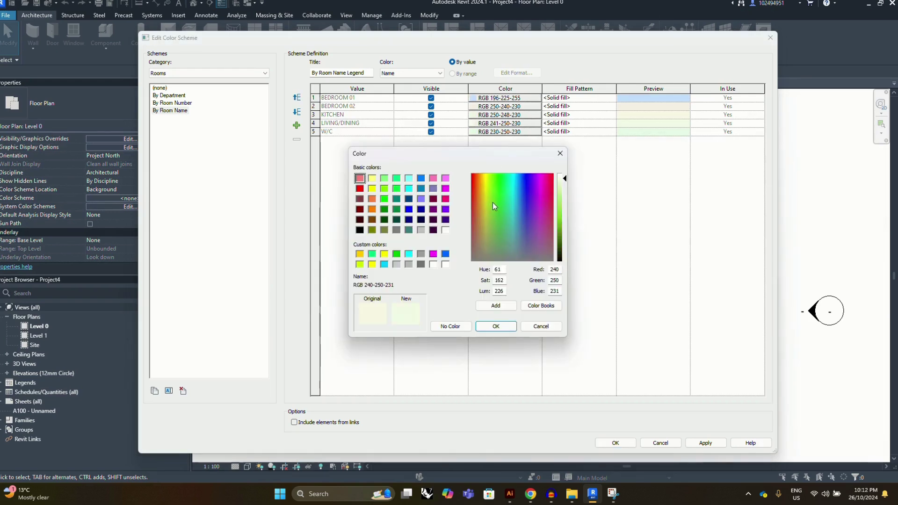
pyautogui.moveTo(492, 202); pyautogui.dragTo(506, 203)
pyautogui.click(567, 182)
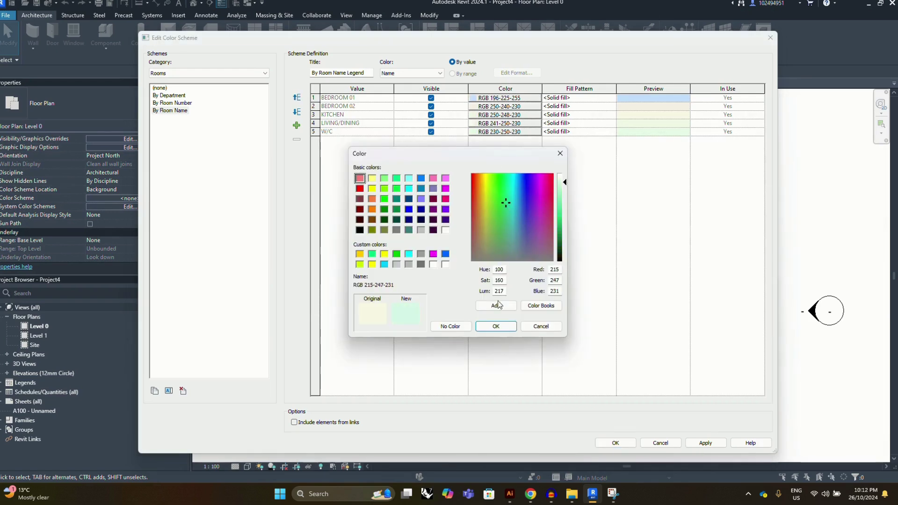
pyautogui.click(496, 326)
# Set the LIVING/DINING color to light purple, RGB 248-228-252, and apply the color scheme to the plan
pyautogui.click(476, 132)
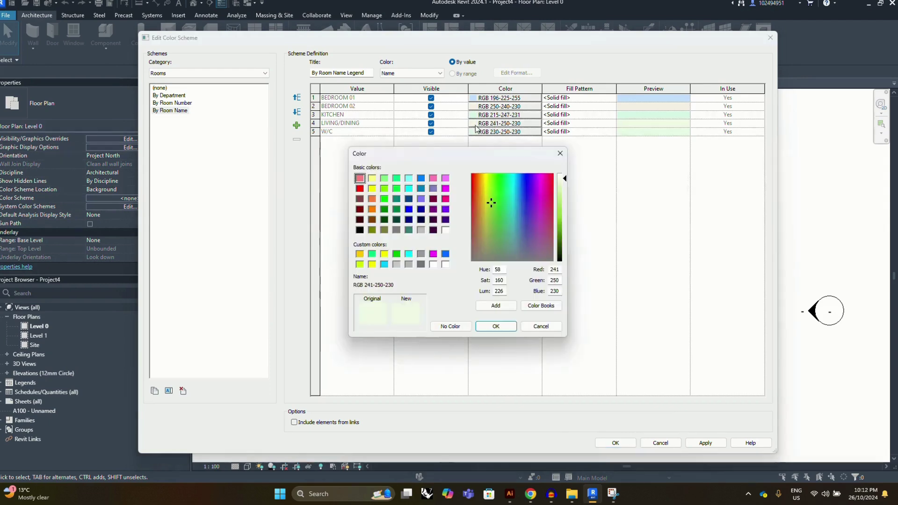
pyautogui.moveTo(498, 207); pyautogui.dragTo(538, 192)
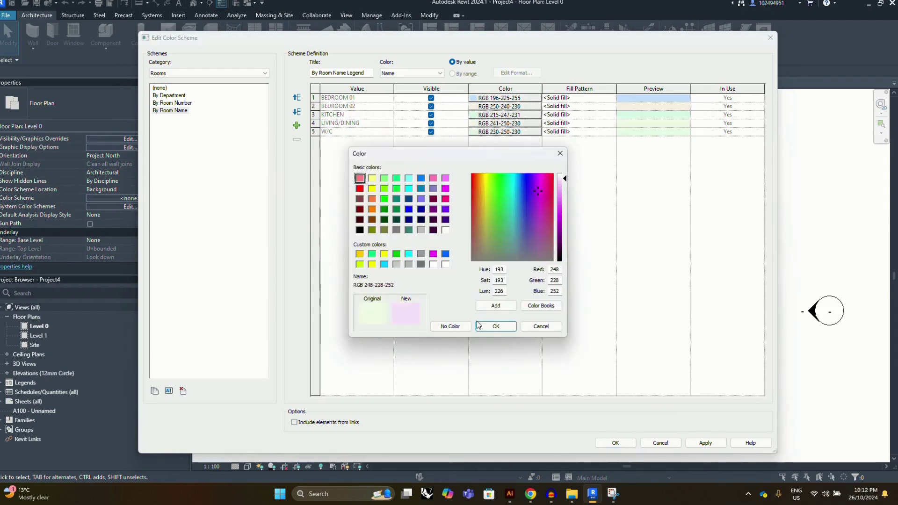
pyautogui.click(494, 326)
pyautogui.click(700, 446)
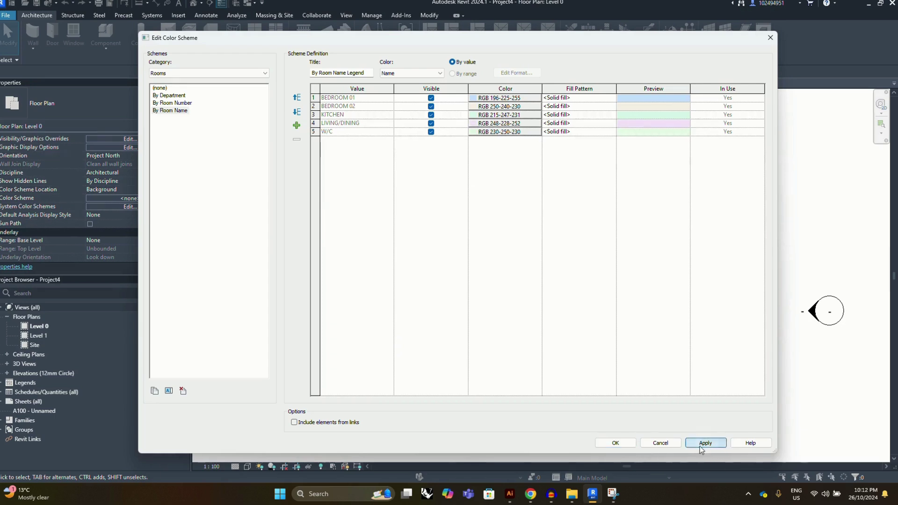
pyautogui.click(625, 444)
# Try deleting the 100 mm wall between BEDROOM 01 and the narrow closet space below it, and undo the deletion
pyautogui.scroll(-2, 502, 215)
pyautogui.scroll(2, 421, 252)
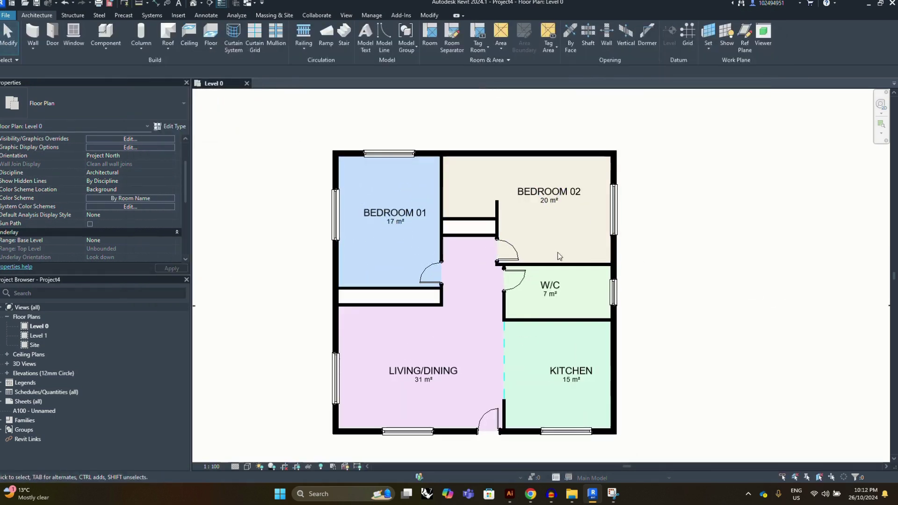
pyautogui.scroll(2, 373, 300)
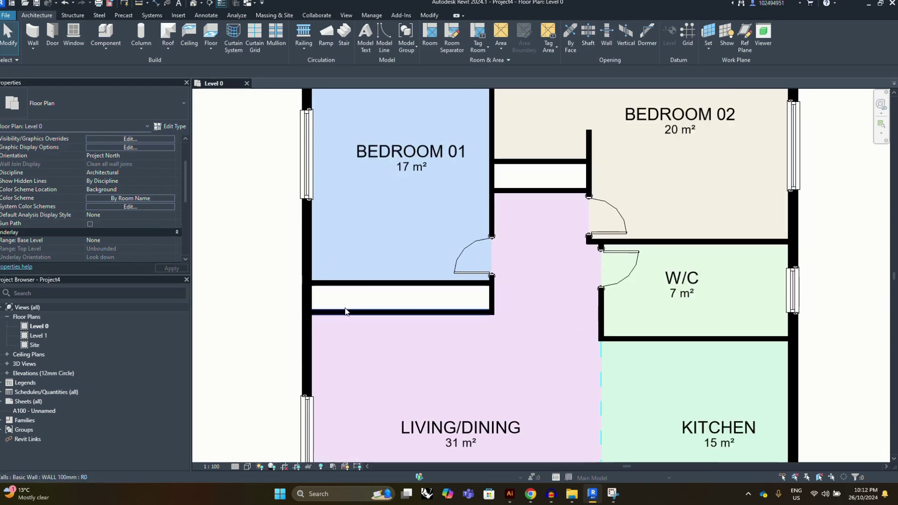
pyautogui.click(372, 284)
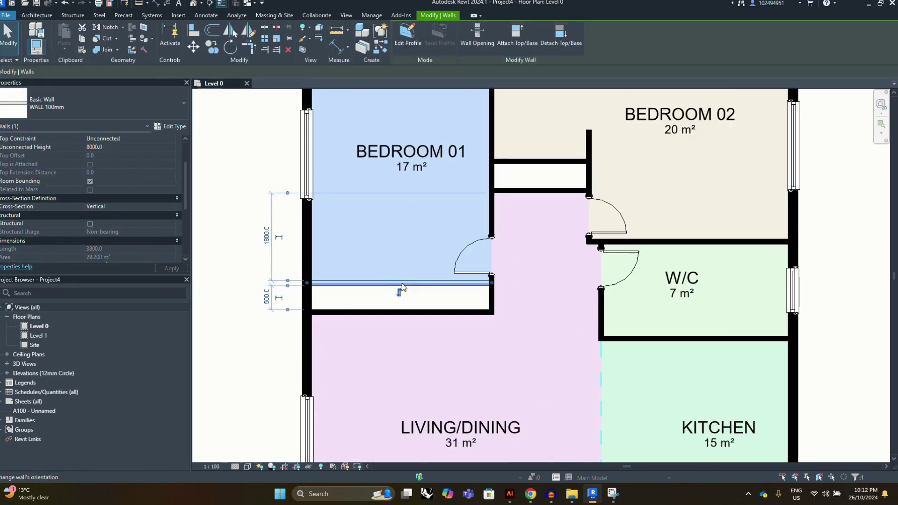
pyautogui.scroll(-2, 401, 282)
pyautogui.press('Delete')
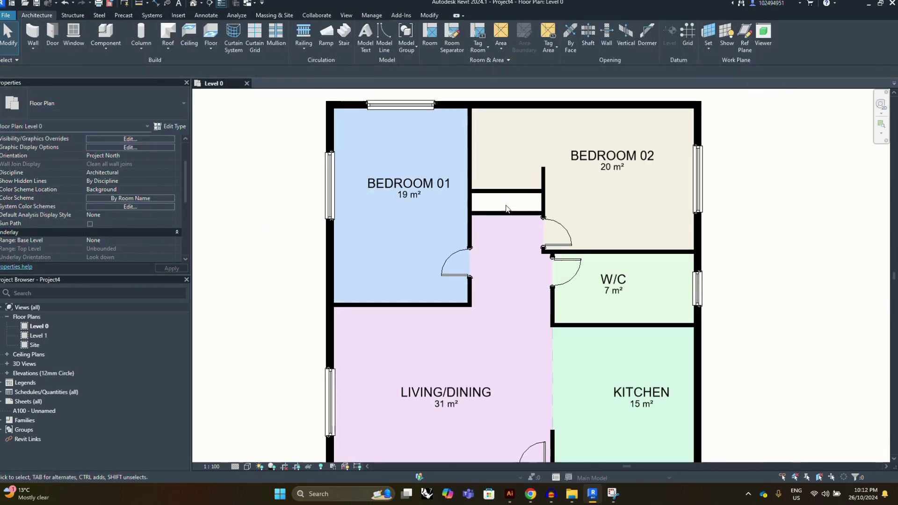
pyautogui.hotkey('ctrl', 'z')
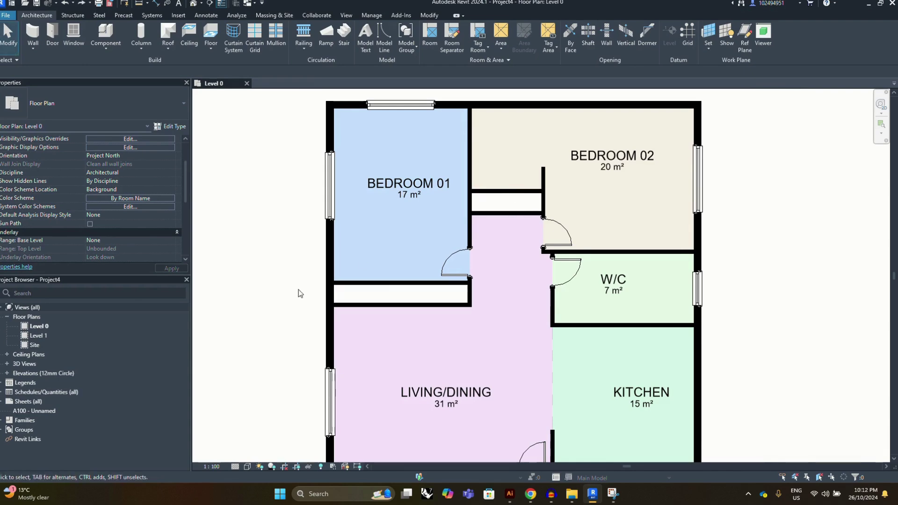
# Try removing the wall above the closet strip again to merge it into BEDROOM 01, and restore the wall
pyautogui.click(389, 285)
pyautogui.press('Delete')
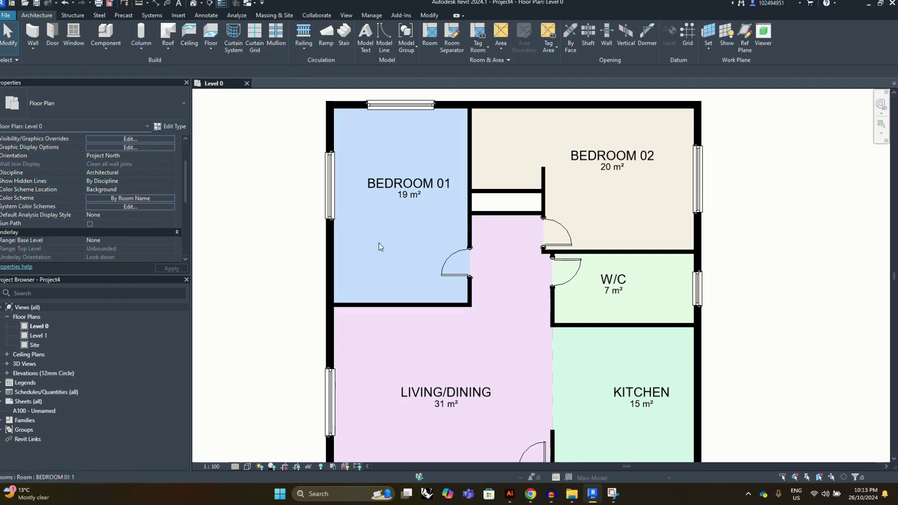
pyautogui.click(512, 215)
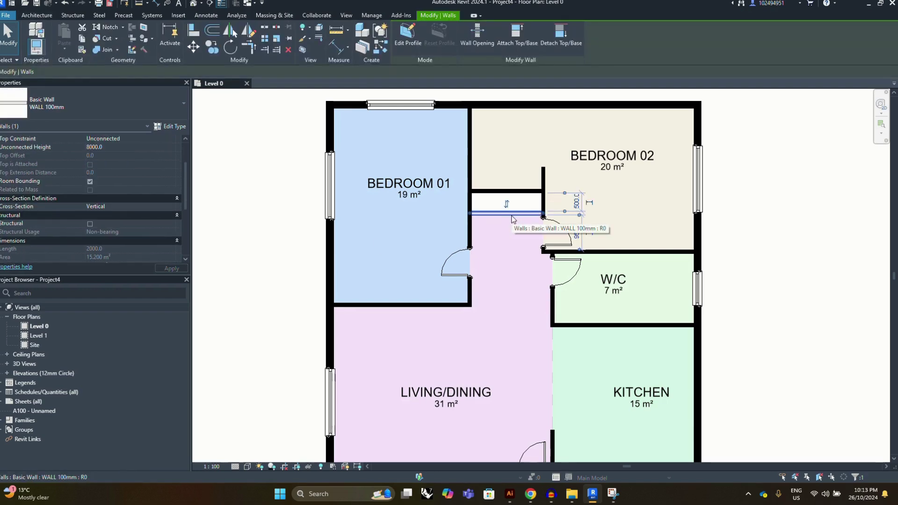
pyautogui.press('Escape')
pyautogui.scroll(-1, 430, 228)
pyautogui.moveTo(437, 230); pyautogui.dragTo(410, 238, button='middle')
pyautogui.scroll(3, 399, 157)
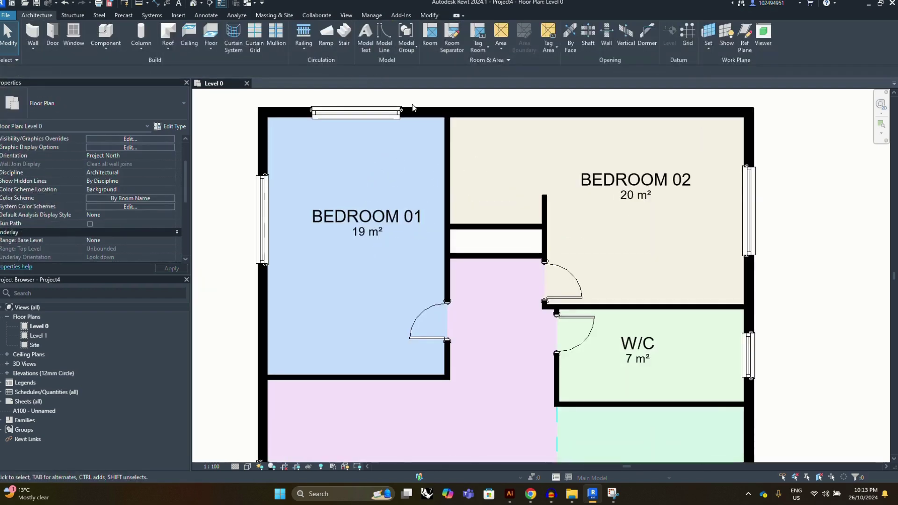
pyautogui.scroll(-3, 451, 187)
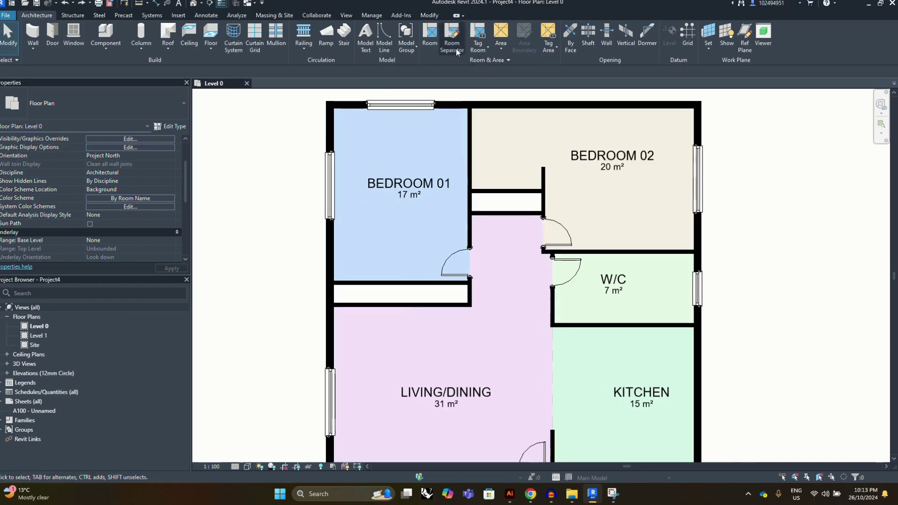
# Place tagged rooms in the two small closet spaces, one below BEDROOM 01 and one beside BEDROOM 02
pyautogui.click(430, 35)
pyautogui.scroll(2, 404, 305)
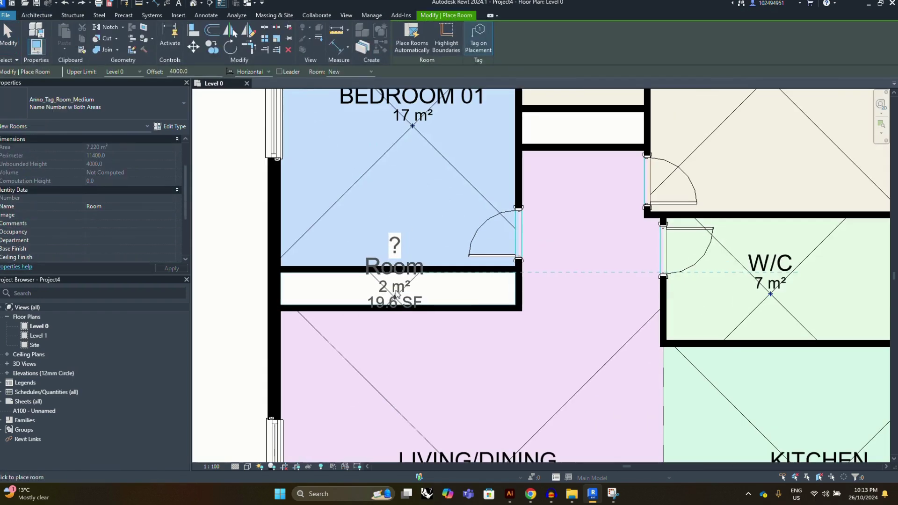
pyautogui.click(401, 293)
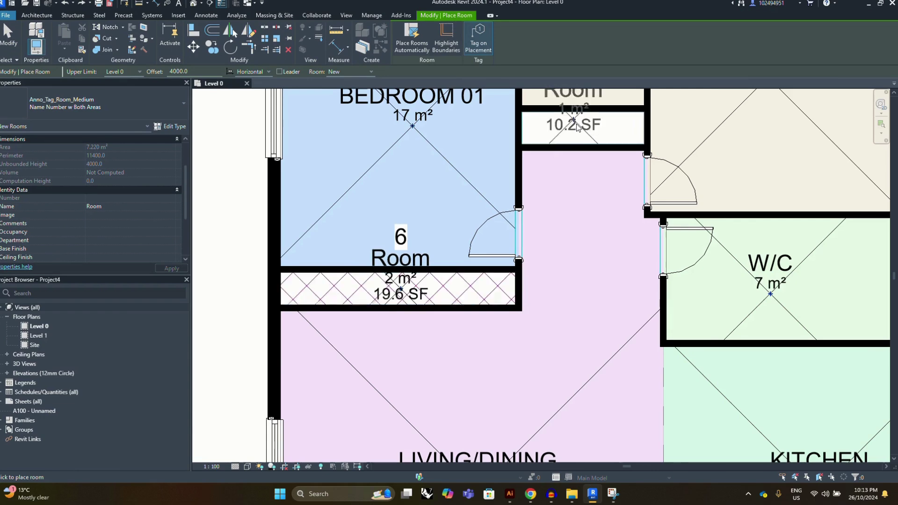
pyautogui.press('Escape')
# Rename the closet room below BEDROOM 01 to C
pyautogui.scroll(3, 376, 271)
pyautogui.click(414, 254)
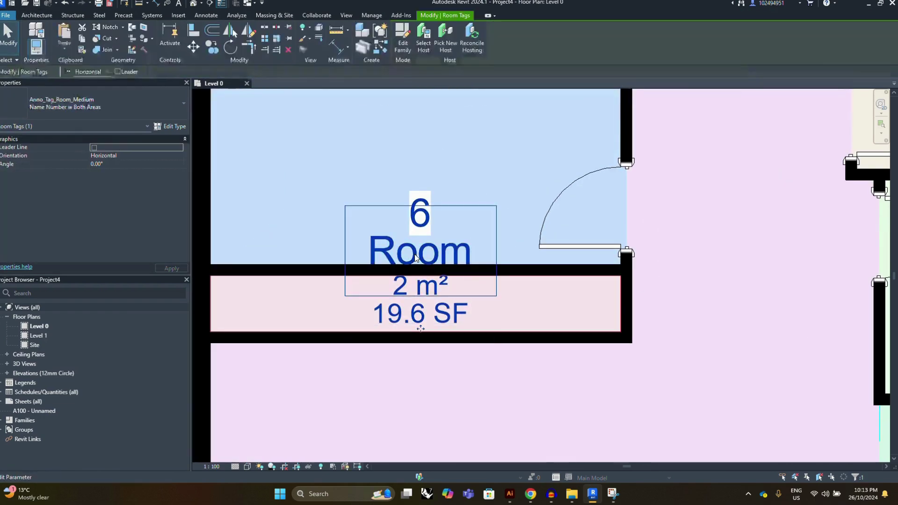
pyautogui.click(414, 254)
pyautogui.write('c')
pyautogui.press('Return')
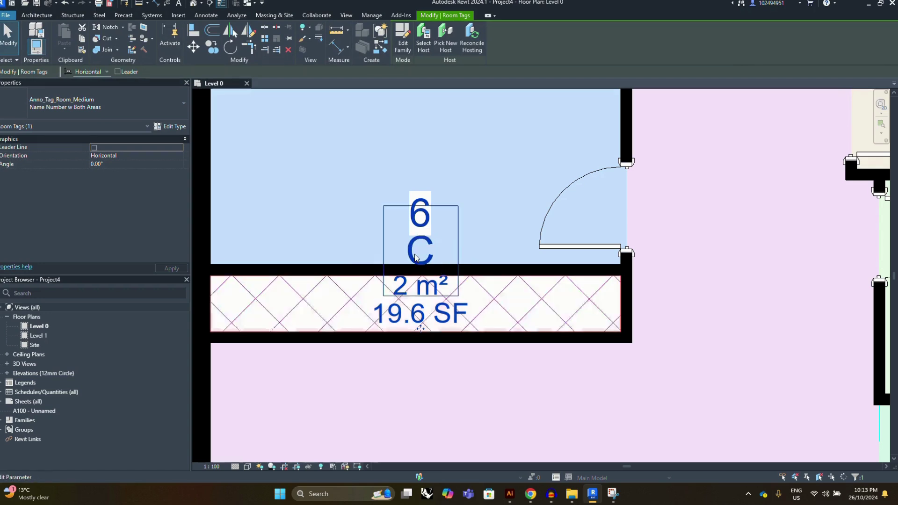
# Change the tag of the closet below BEDROOM 01 to Name Number w Metric Area and move it down into the closet
pyautogui.click(102, 106)
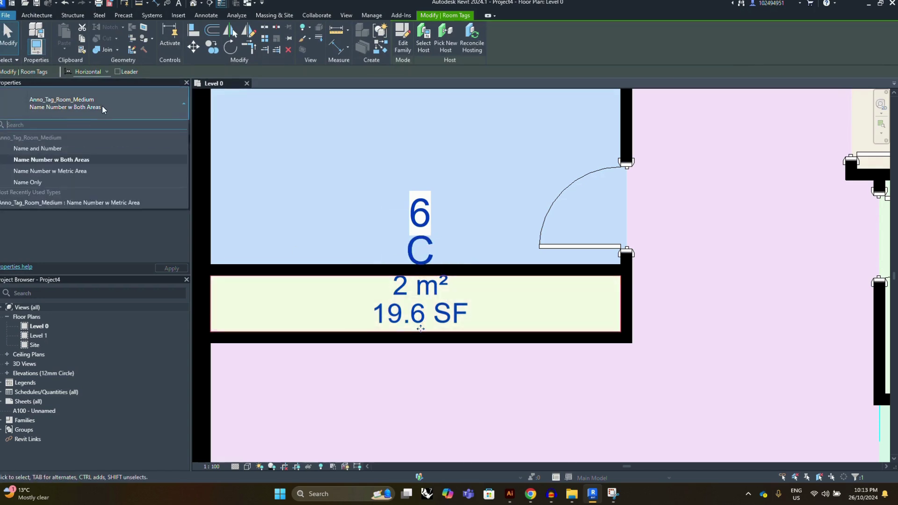
pyautogui.click(56, 170)
pyautogui.moveTo(421, 305); pyautogui.dragTo(409, 336)
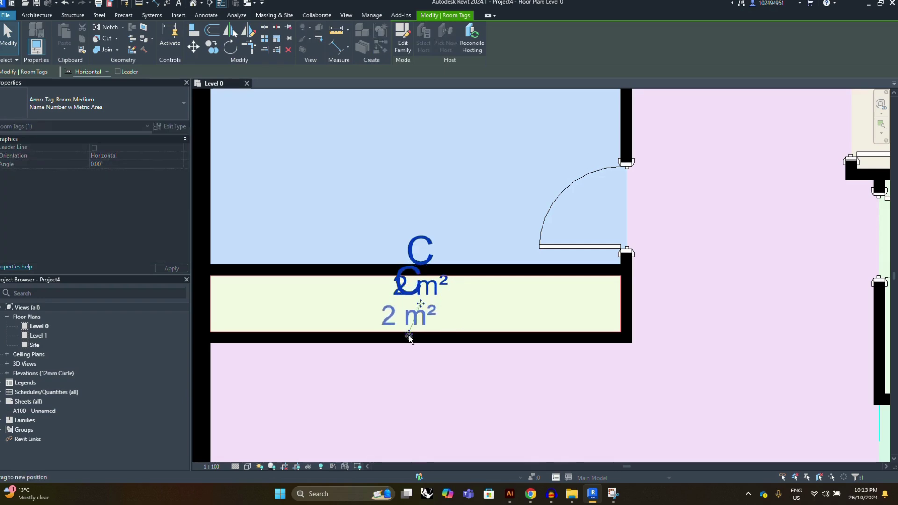
pyautogui.scroll(-1, 363, 292)
pyautogui.click(363, 292)
# Change the tag of the small closet beside BEDROOM 02 to the Name Number w Metric Area type
pyautogui.scroll(-4, 363, 291)
pyautogui.scroll(2, 470, 192)
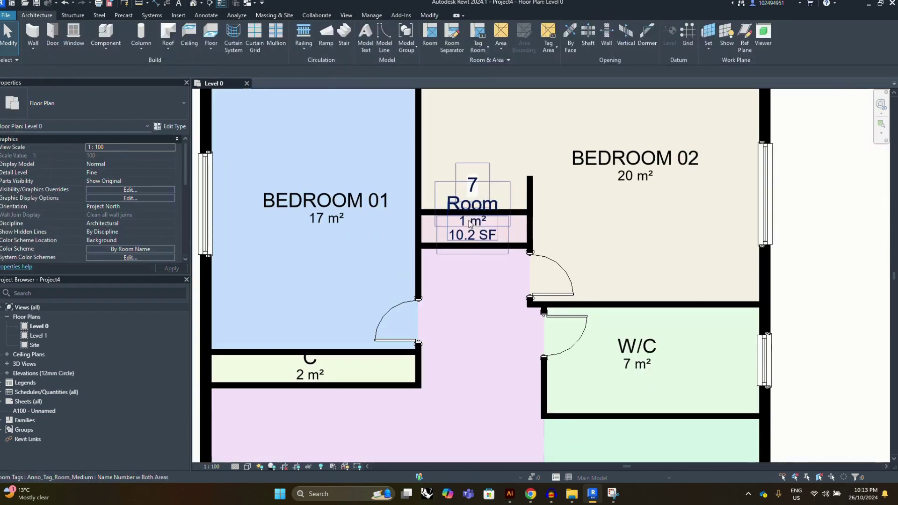
pyautogui.click(472, 218)
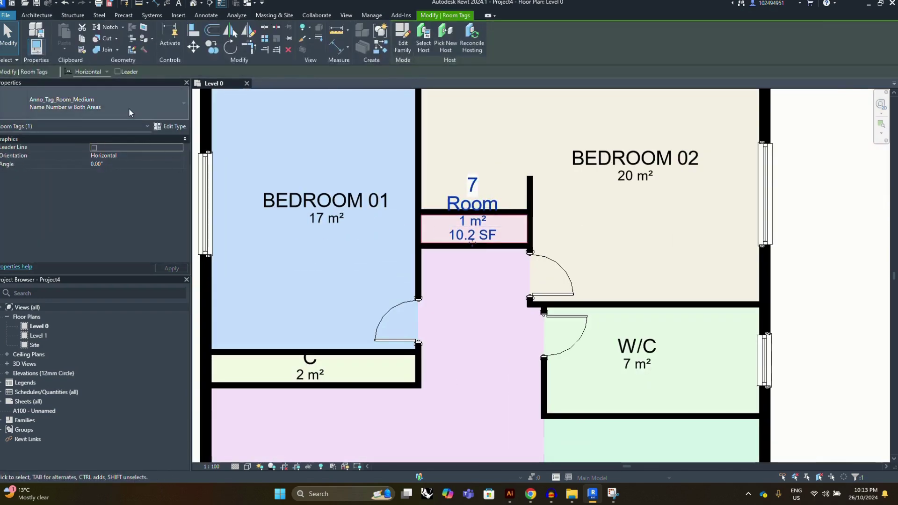
pyautogui.click(98, 106)
pyautogui.click(50, 174)
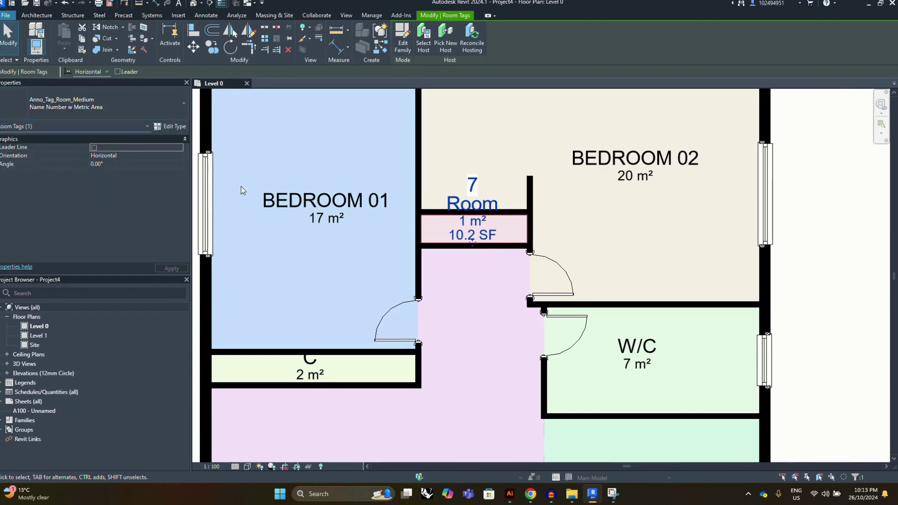
# Rename the closet room beside BEDROOM 02 to C and move its tag down into the closet
pyautogui.click(474, 205)
pyautogui.write('c')
pyautogui.press('Return')
pyautogui.moveTo(472, 231); pyautogui.dragTo(472, 252)
pyautogui.press('Escape')
# Start a PDF export of the floor plan with the range set to the visible portion of the current window
pyautogui.scroll(-4, 488, 203)
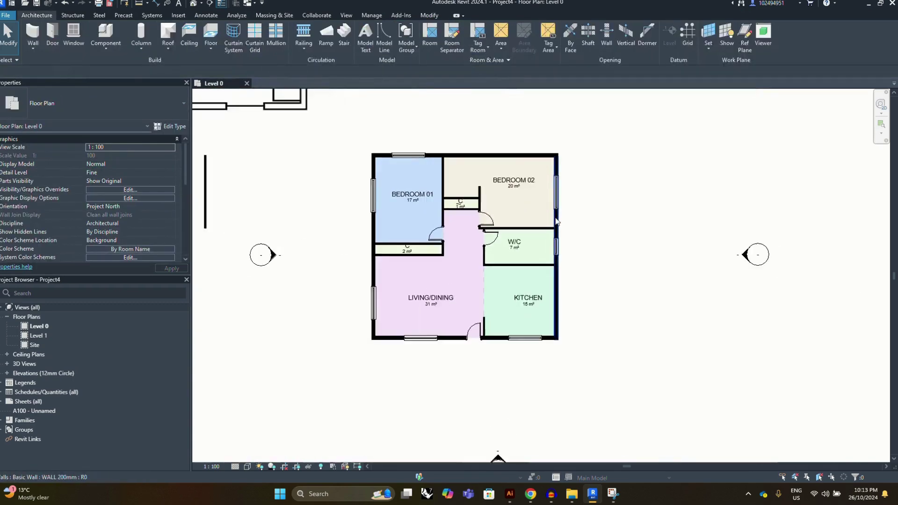
pyautogui.scroll(3, 547, 216)
pyautogui.scroll(-4, 352, 201)
pyautogui.scroll(3, 366, 188)
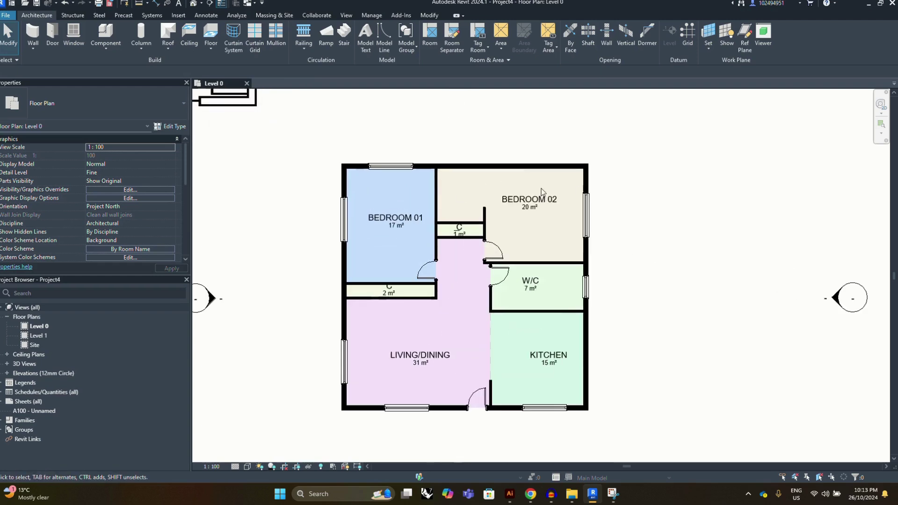
pyautogui.scroll(2, 554, 228)
pyautogui.scroll(-1, 554, 228)
pyautogui.scroll(2, 492, 264)
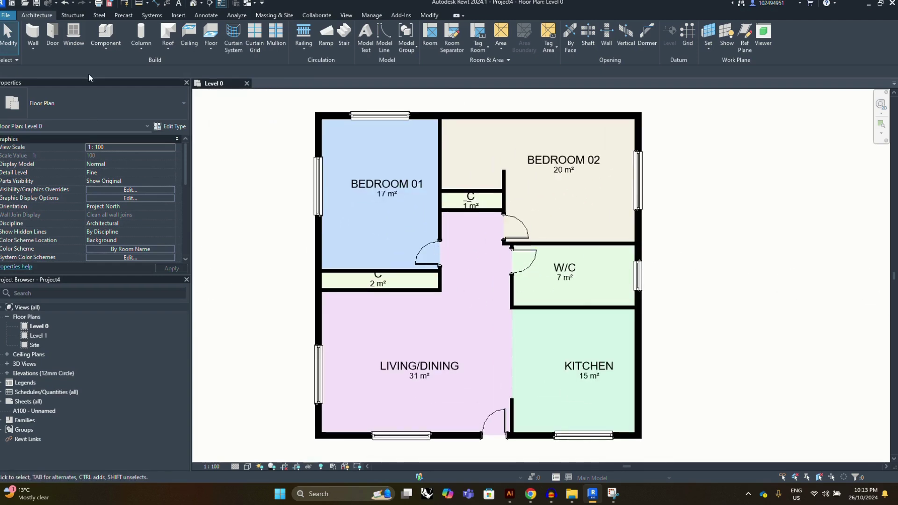
pyautogui.click(6, 16)
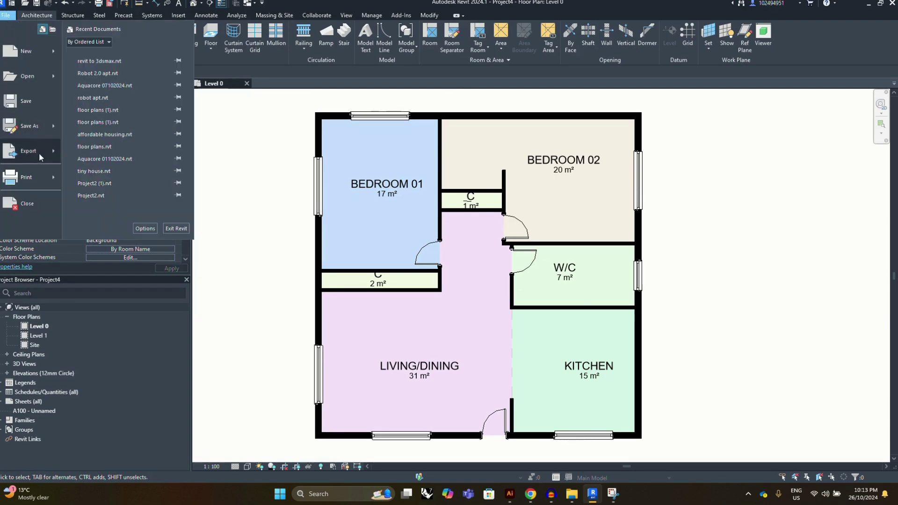
pyautogui.moveTo(39, 153)
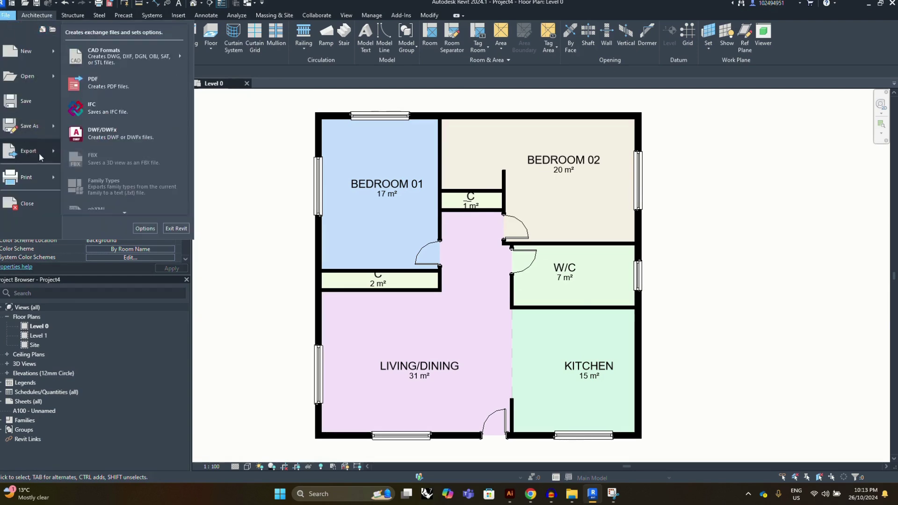
pyautogui.click(95, 81)
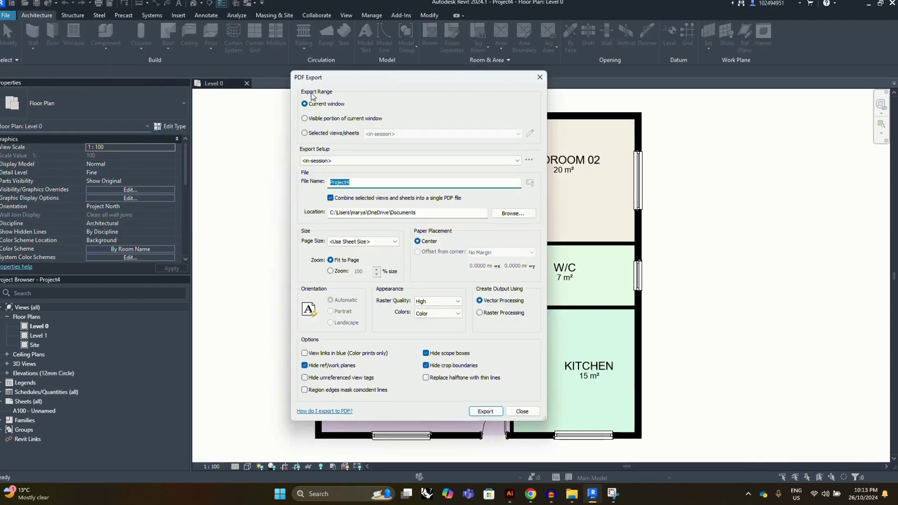
pyautogui.click(305, 118)
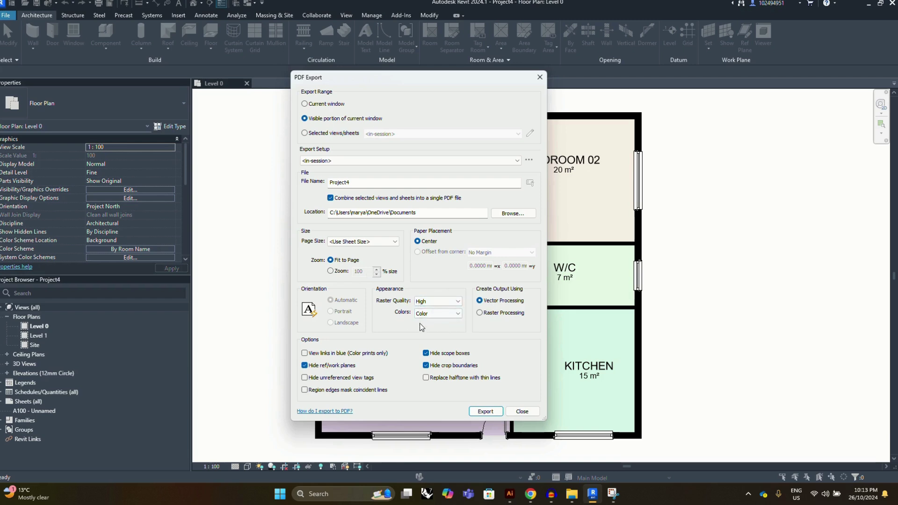
# Choose the Documents folder as the export location and try exporting Project4 with the sheet's own page size
pyautogui.click(511, 213)
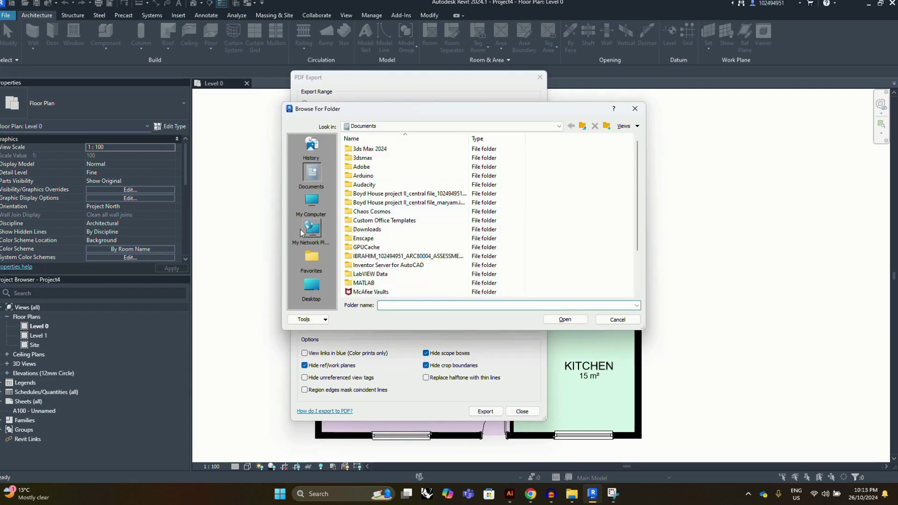
pyautogui.click(383, 127)
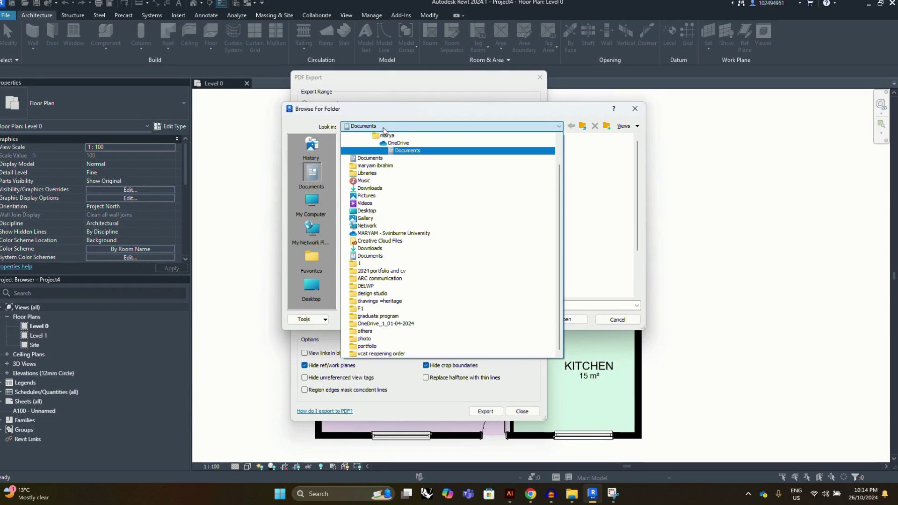
pyautogui.click(383, 127)
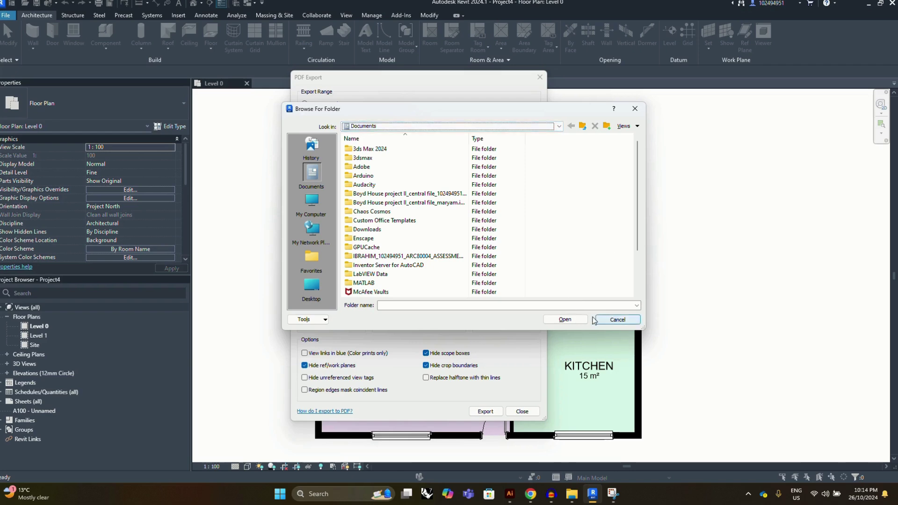
pyautogui.click(565, 319)
pyautogui.click(486, 411)
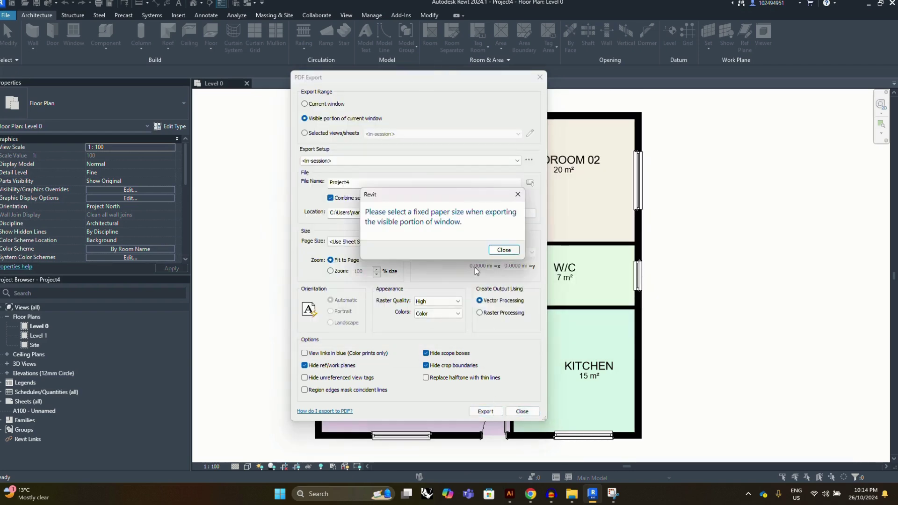
pyautogui.click(504, 250)
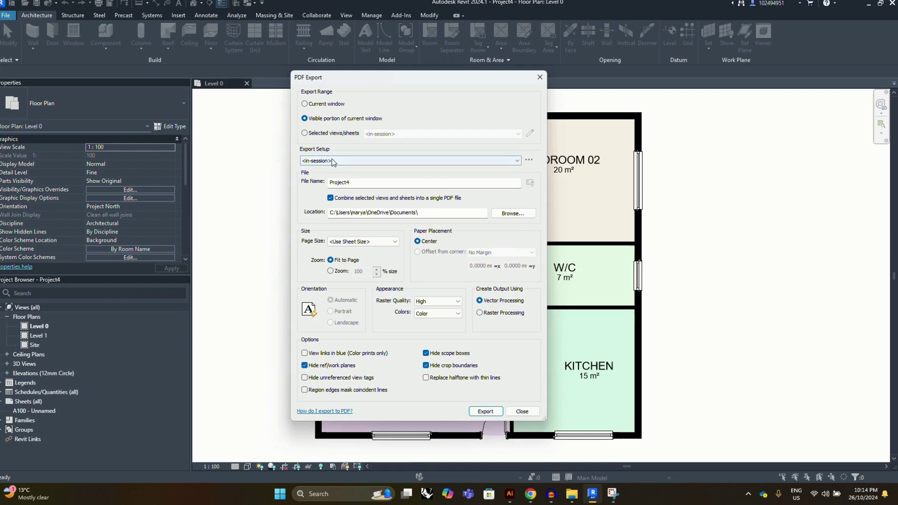
# Set the page size to ISO A4 : 210 x 297 mm, then export the PDF and save the settings for future sessions
pyautogui.click(356, 242)
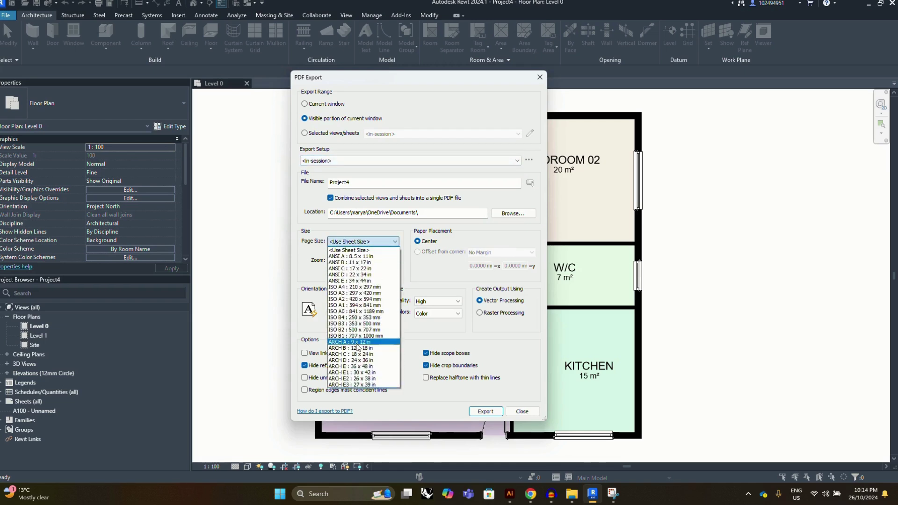
pyautogui.click(339, 287)
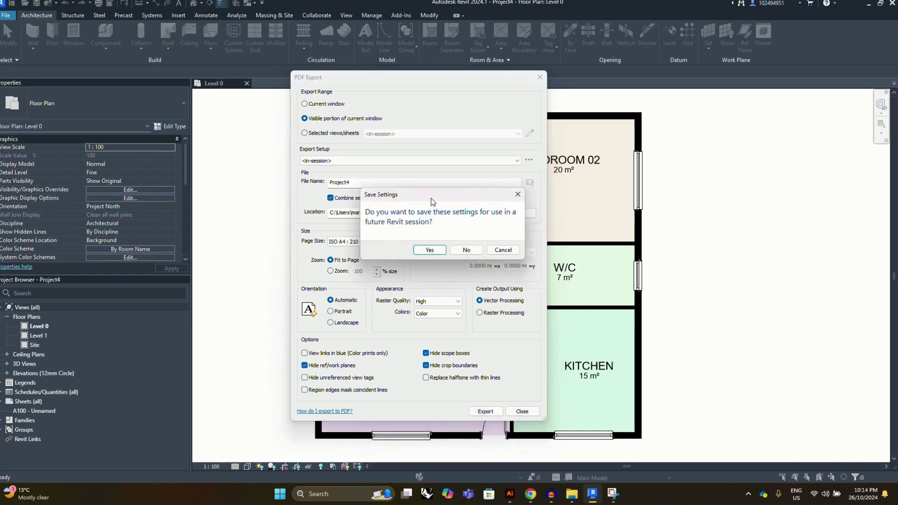
pyautogui.click(430, 250)
pyautogui.click(480, 257)
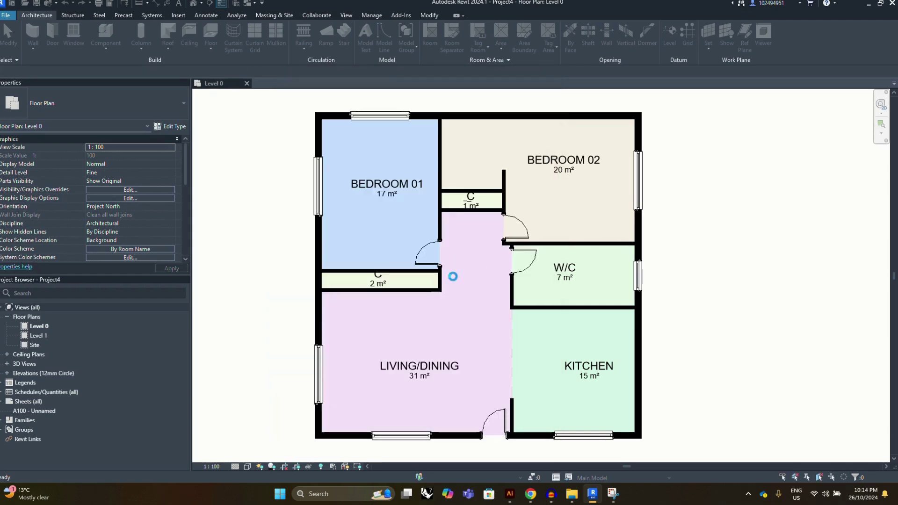
# Switch to Adobe Illustrator and close the blank untitled document without saving it
pyautogui.click(519, 495)
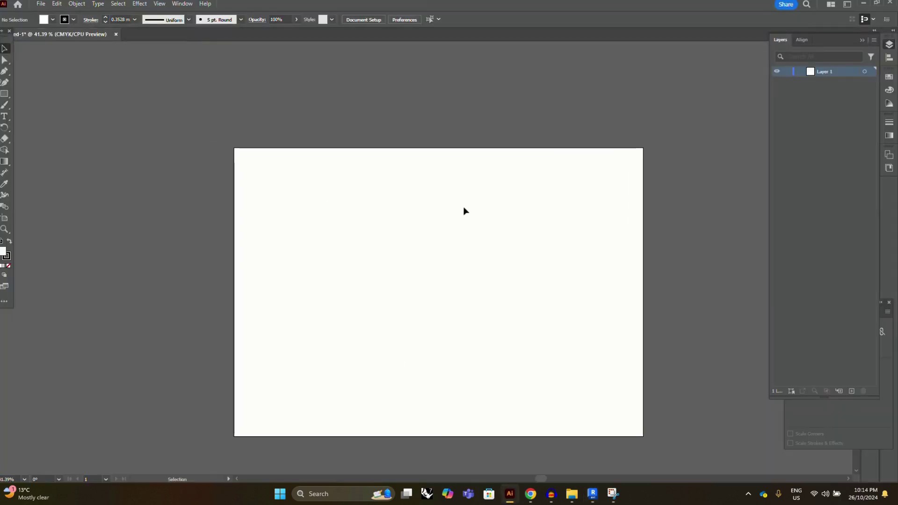
pyautogui.click(116, 34)
pyautogui.click(490, 256)
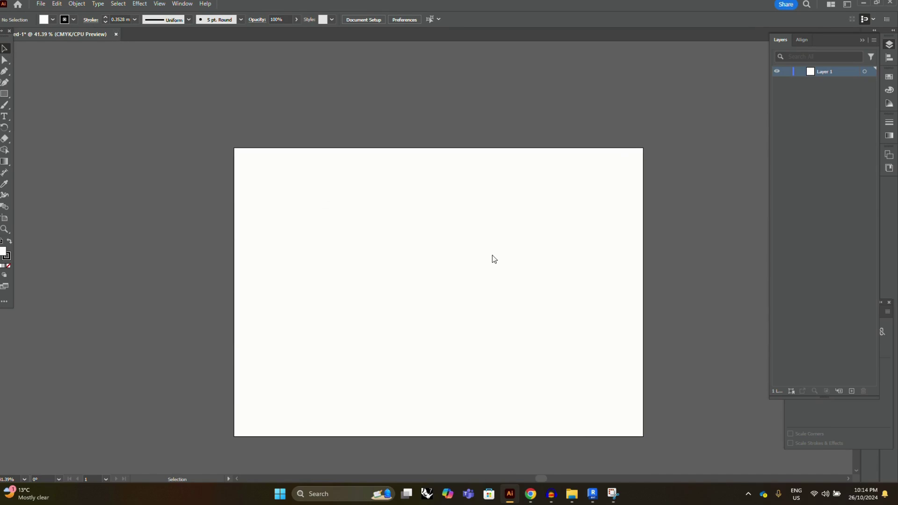
# Create a new A3 document in landscape orientation with millimeters as the unit
pyautogui.click(41, 4)
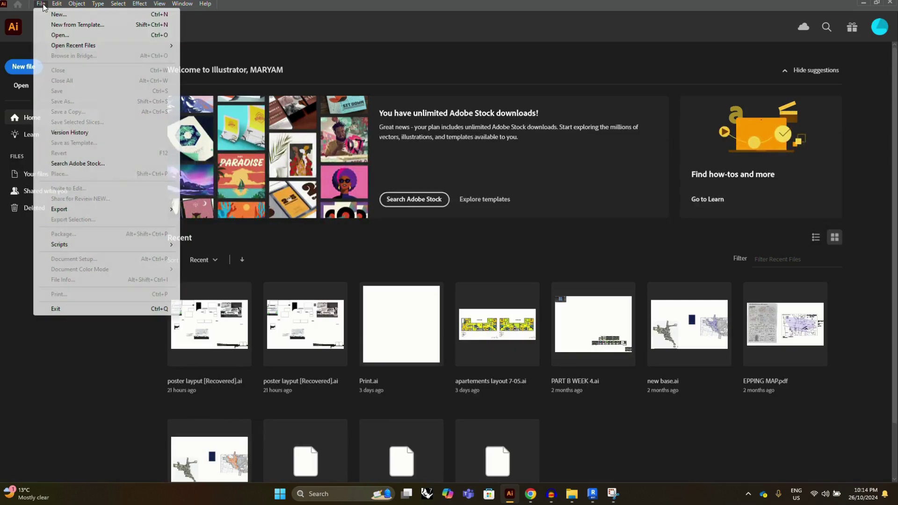
pyautogui.click(77, 14)
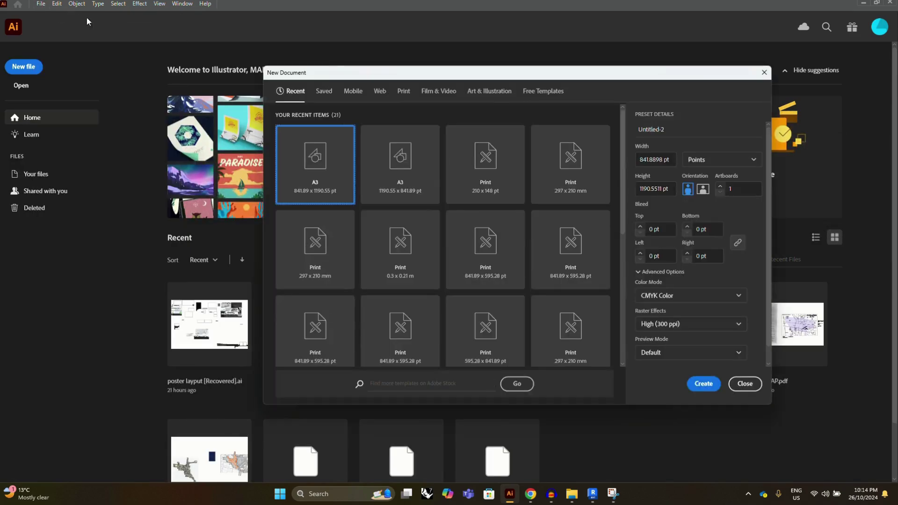
pyautogui.click(704, 189)
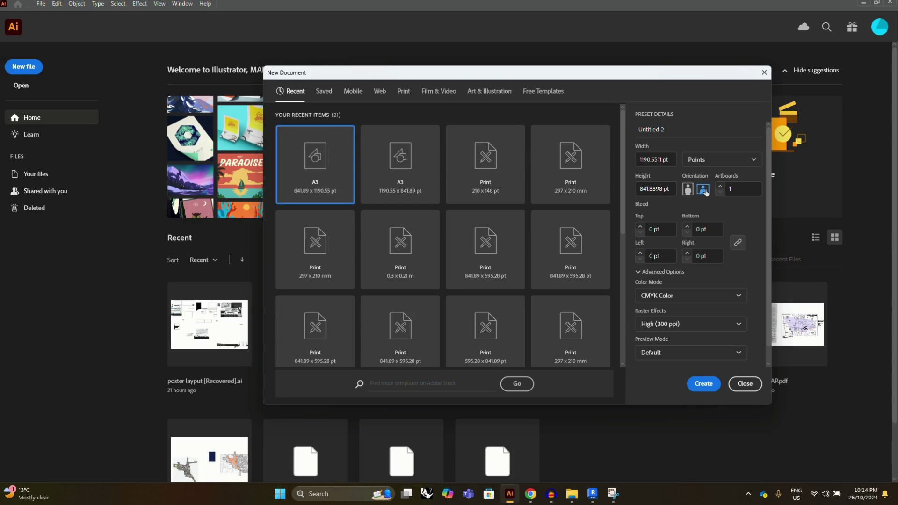
pyautogui.click(717, 161)
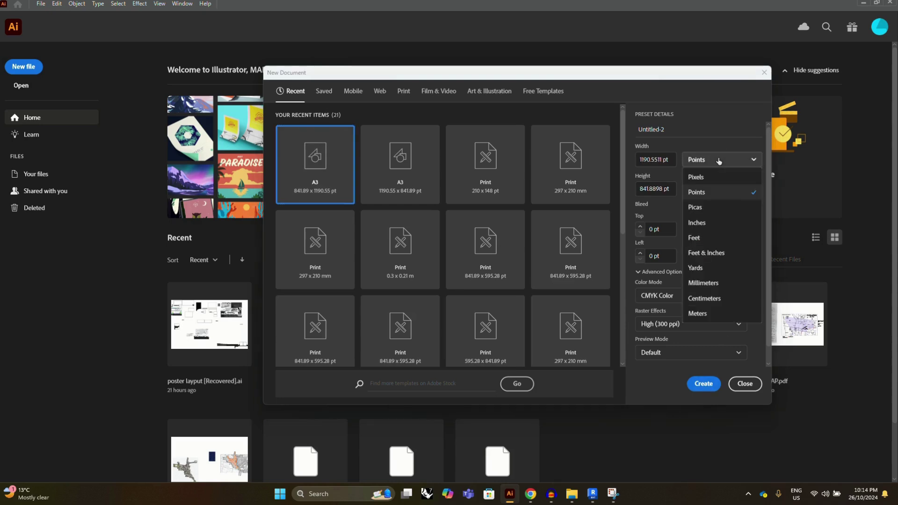
pyautogui.click(701, 283)
pyautogui.click(703, 384)
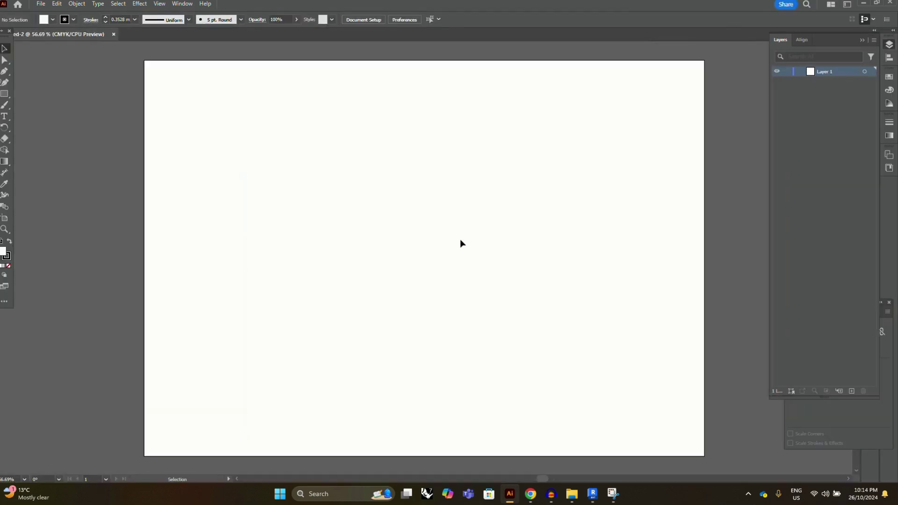
pyautogui.click(44, 5)
pyautogui.moveTo(70, 211)
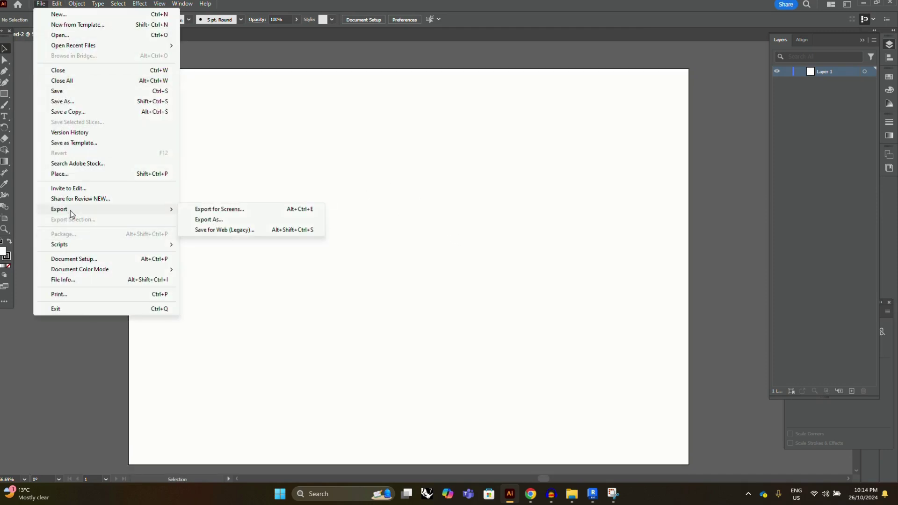
pyautogui.click(60, 173)
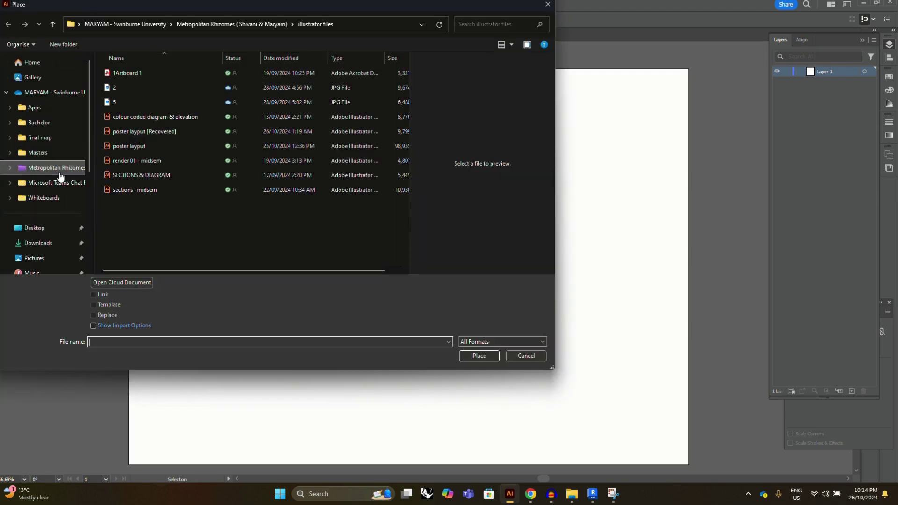
pyautogui.moveTo(91, 110); pyautogui.dragTo(88, 152)
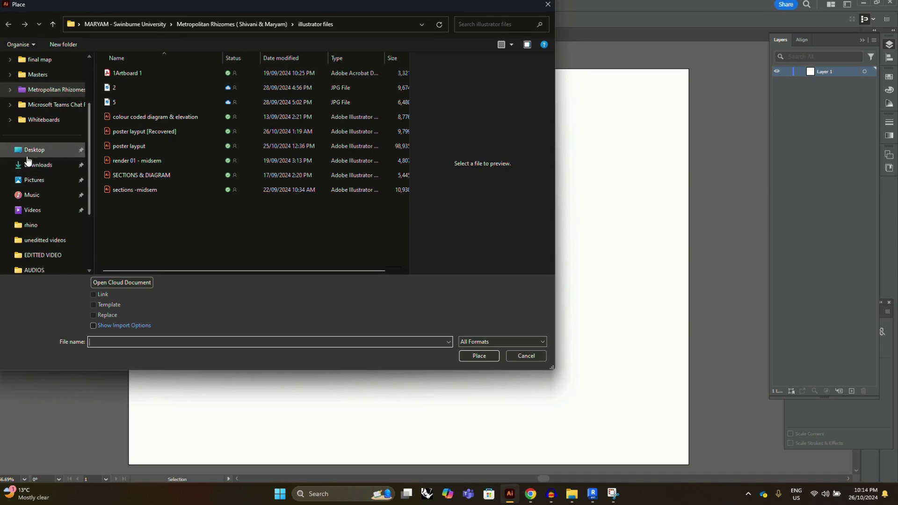
pyautogui.scroll(-3, 27, 160)
pyautogui.scroll(7, 42, 206)
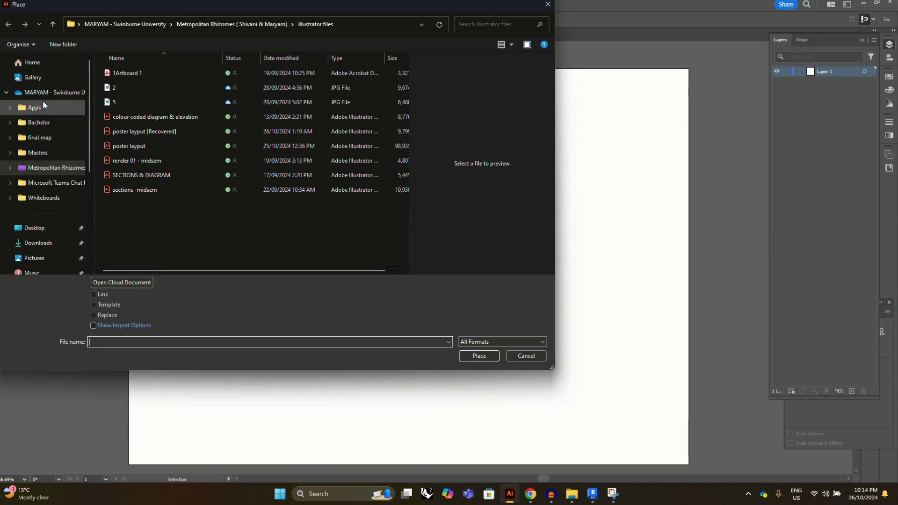
pyautogui.click(39, 67)
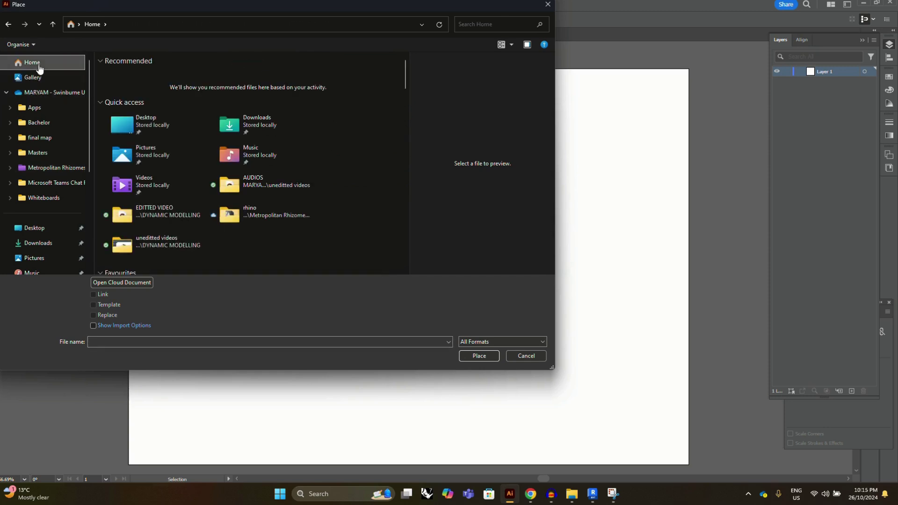
pyautogui.scroll(-4, 131, 189)
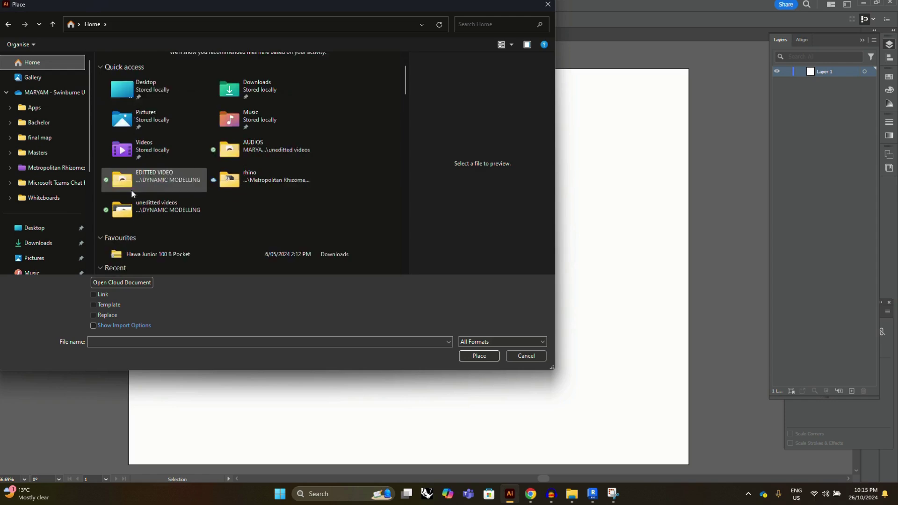
pyautogui.scroll(4, 132, 190)
pyautogui.scroll(-4, 201, 183)
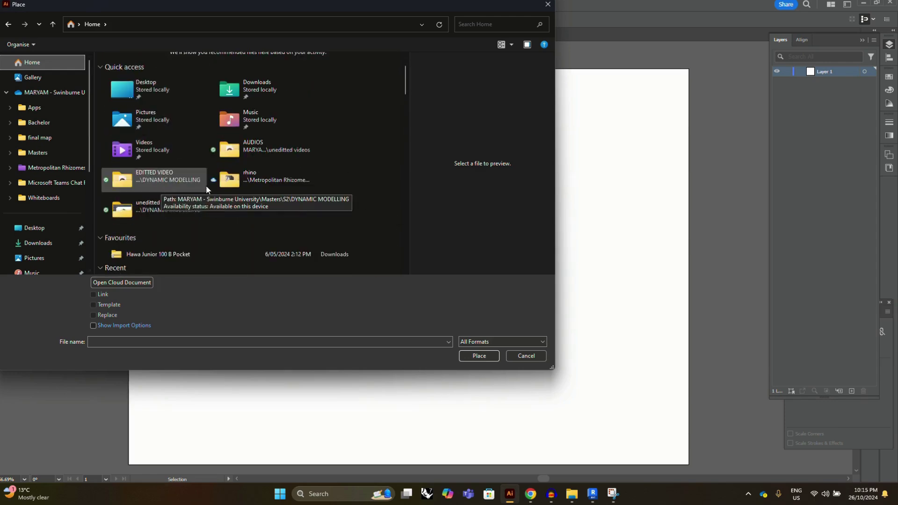
pyautogui.scroll(4, 129, 153)
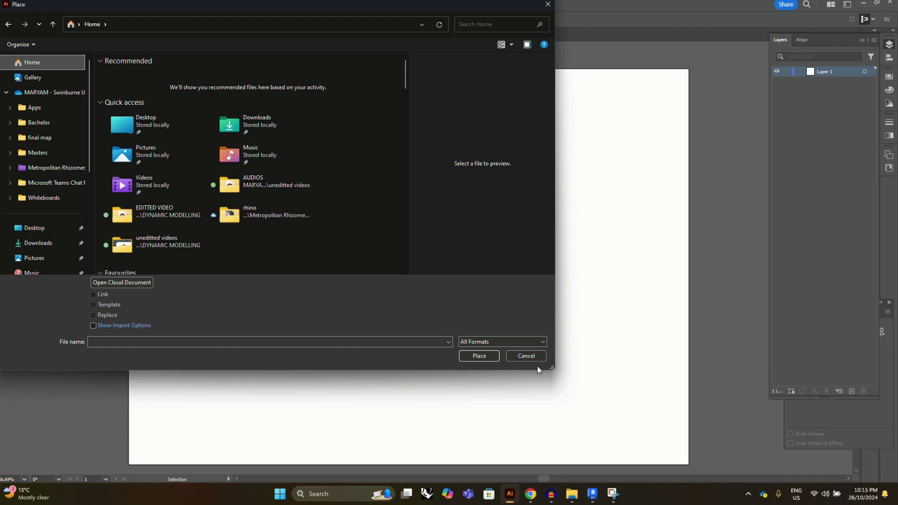
pyautogui.click(529, 357)
# Switch to Revit and reopen the PDF export settings for the Level 0 floor plan
pyautogui.click(592, 494)
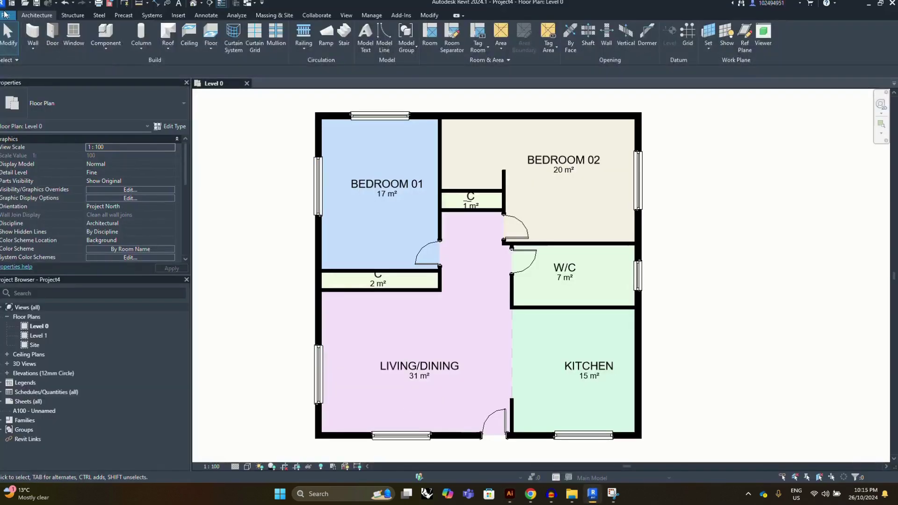
pyautogui.click(6, 16)
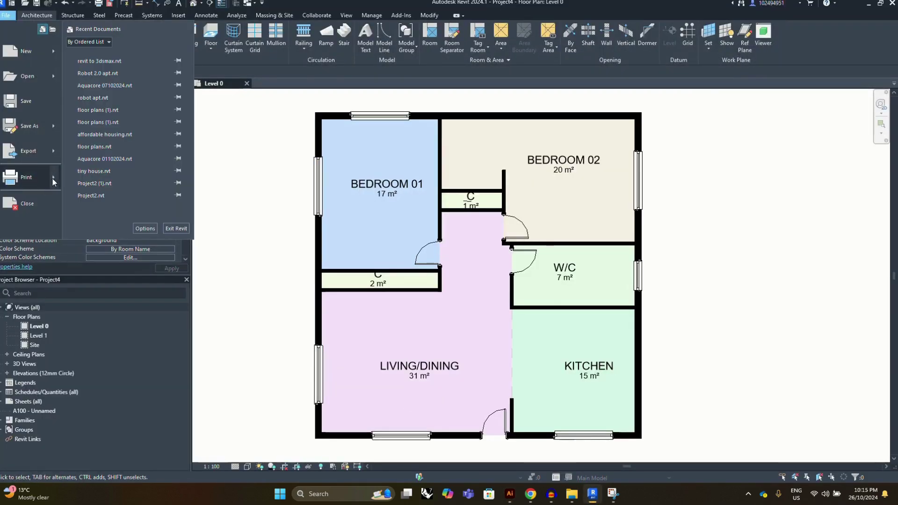
pyautogui.moveTo(52, 178)
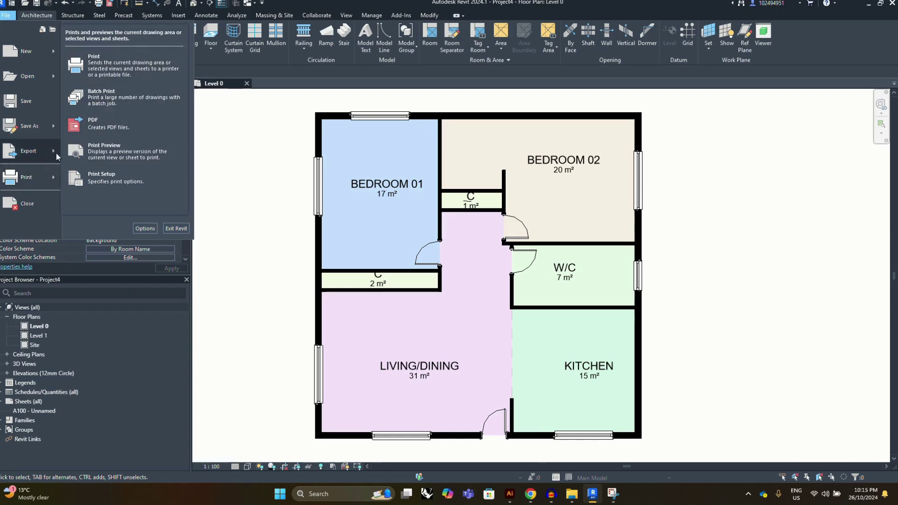
pyautogui.moveTo(55, 153)
pyautogui.click(104, 86)
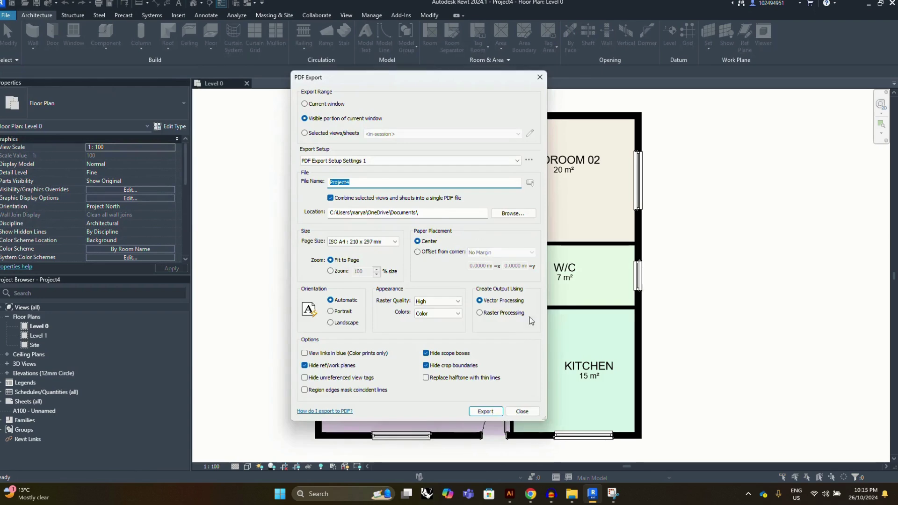
pyautogui.click(485, 412)
pyautogui.click(503, 257)
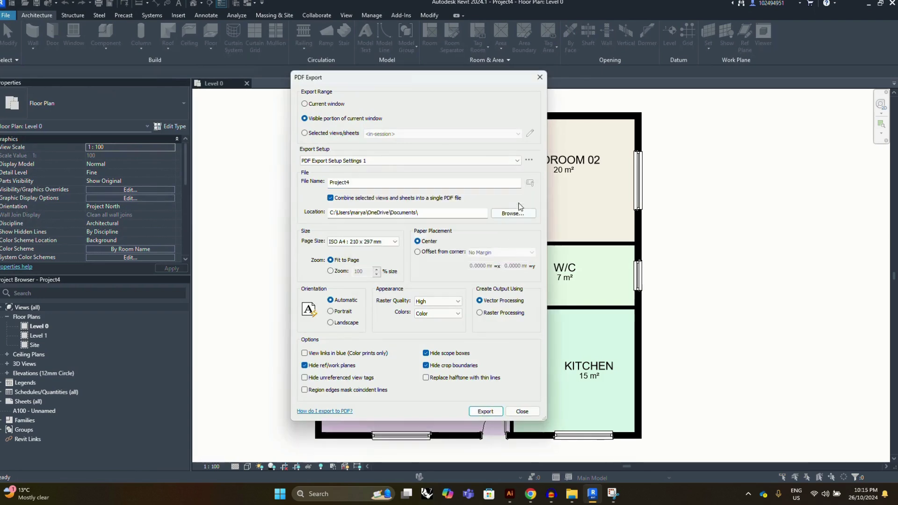
# Set the export location to the OneDrive - Swinburne University folder and export Project4 as a PDF
pyautogui.click(516, 213)
pyautogui.click(386, 126)
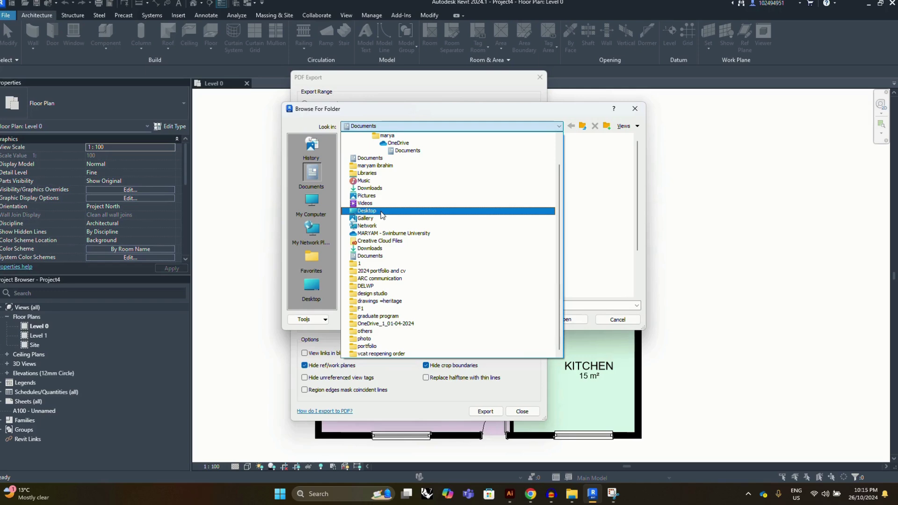
pyautogui.click(381, 232)
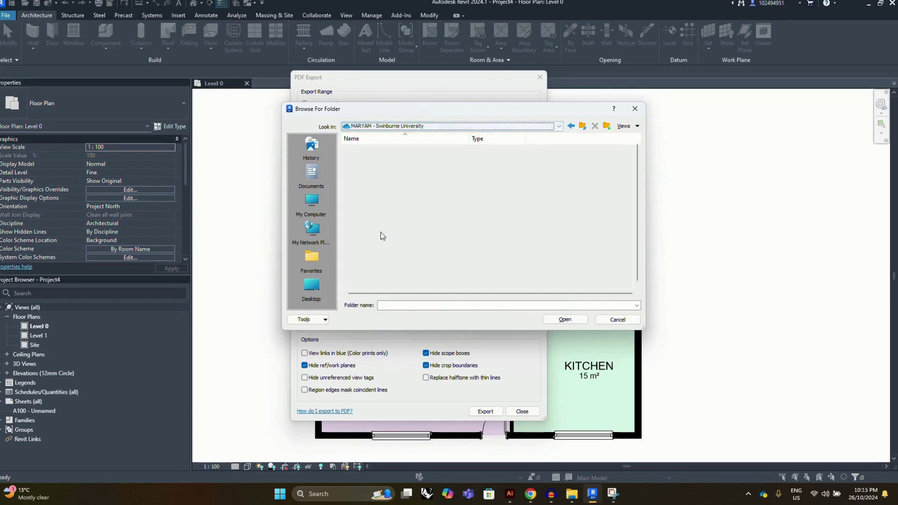
pyautogui.click(576, 321)
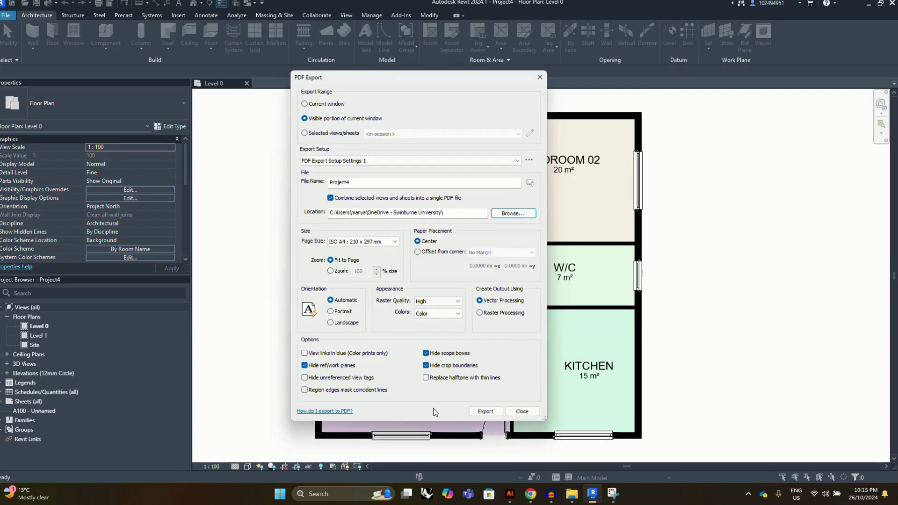
pyautogui.click(485, 411)
# Switch to Illustrator, place the Project4 PDF as a linked file and move it near the middle of the artboard
pyautogui.moveTo(574, 495)
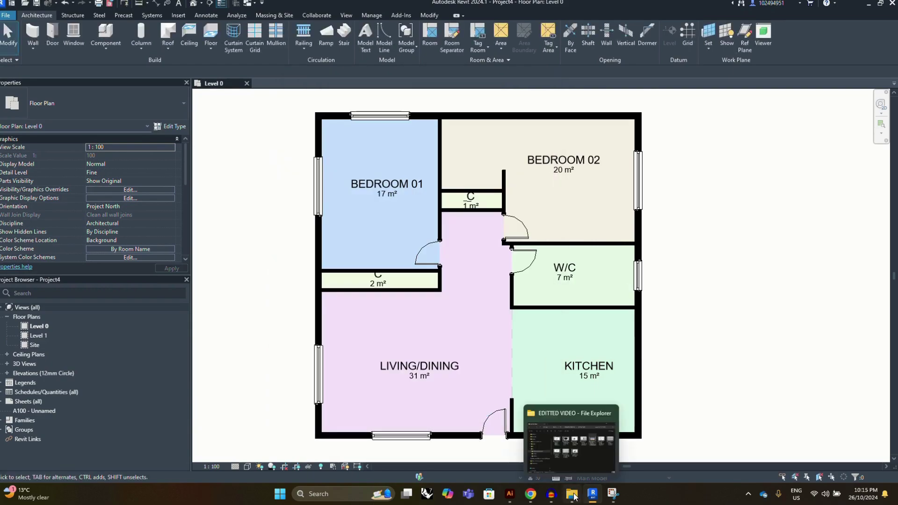
pyautogui.click(512, 497)
pyautogui.click(41, 4)
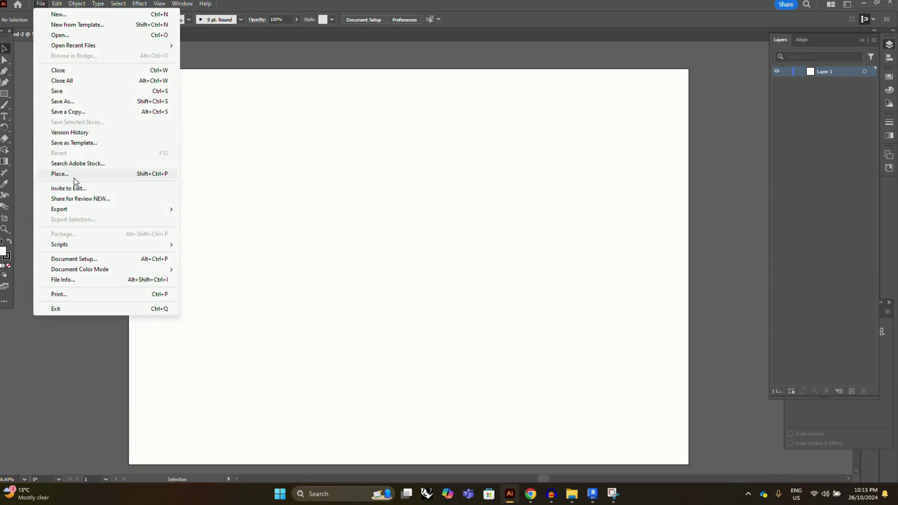
pyautogui.click(72, 178)
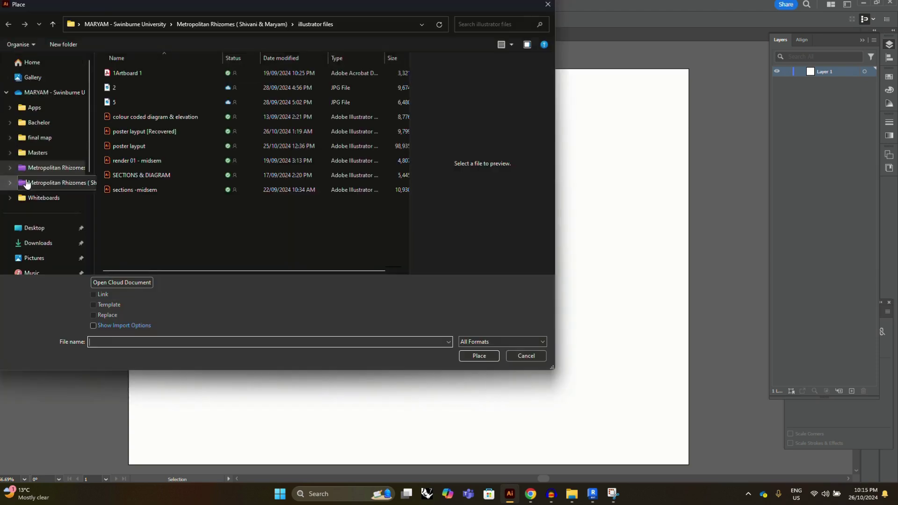
pyautogui.click(21, 98)
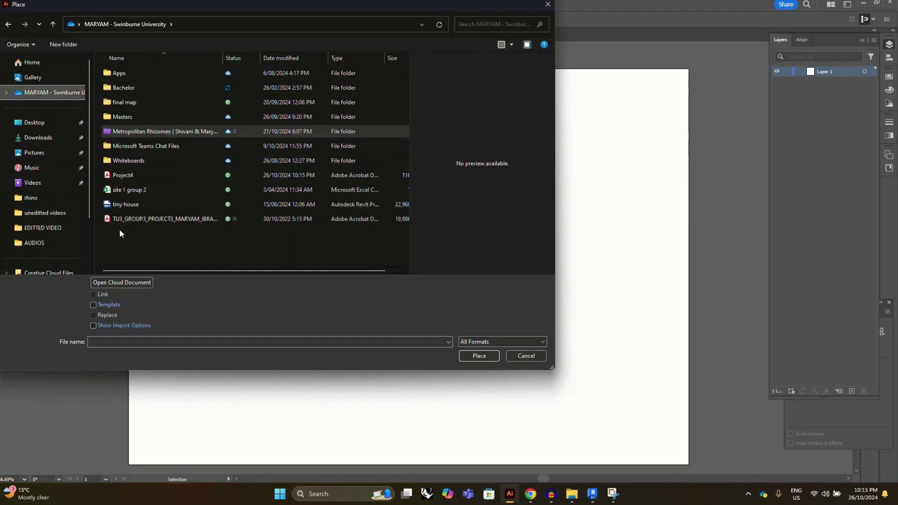
pyautogui.click(123, 175)
pyautogui.click(93, 294)
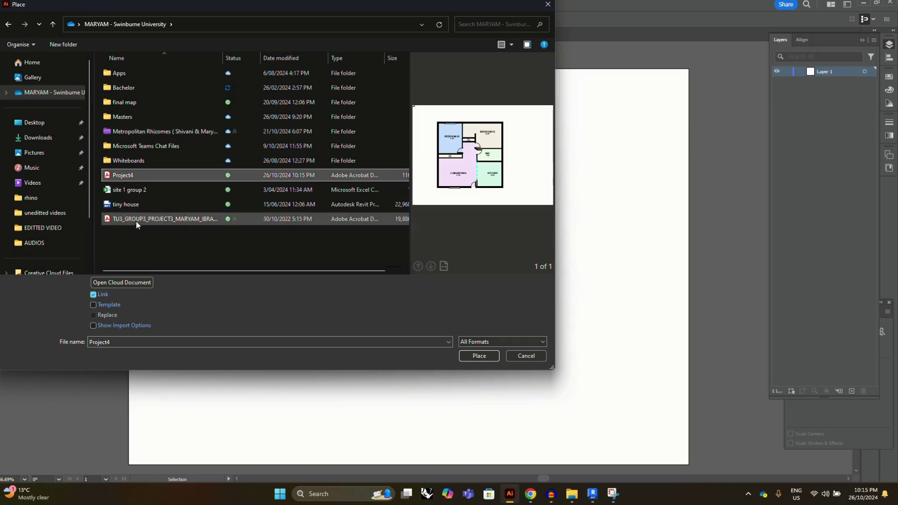
pyautogui.click(479, 356)
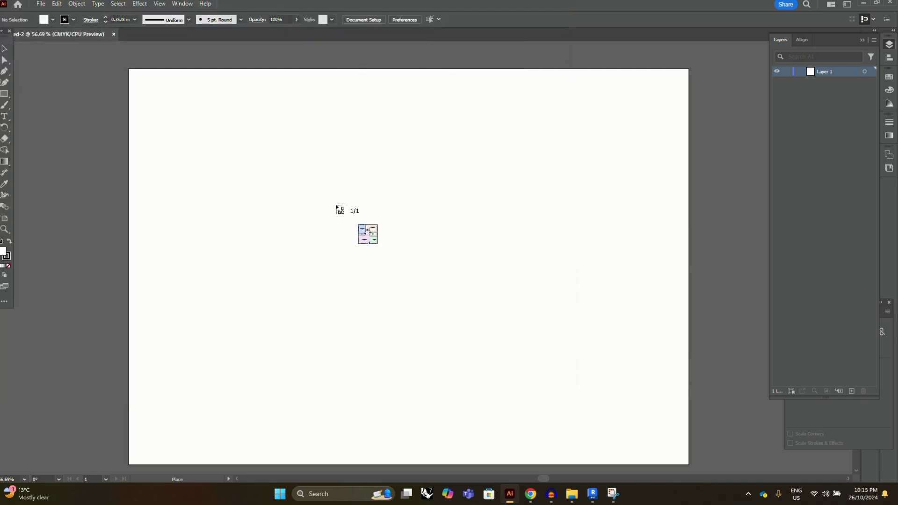
pyautogui.click(337, 206)
pyautogui.moveTo(479, 342); pyautogui.dragTo(327, 259)
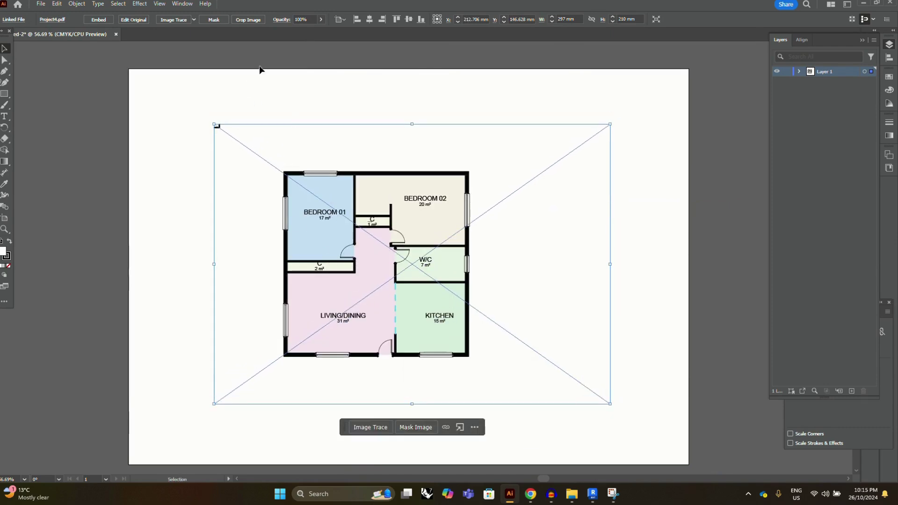
# Embed the placed floor plan in the document and ungroup it
pyautogui.click(100, 20)
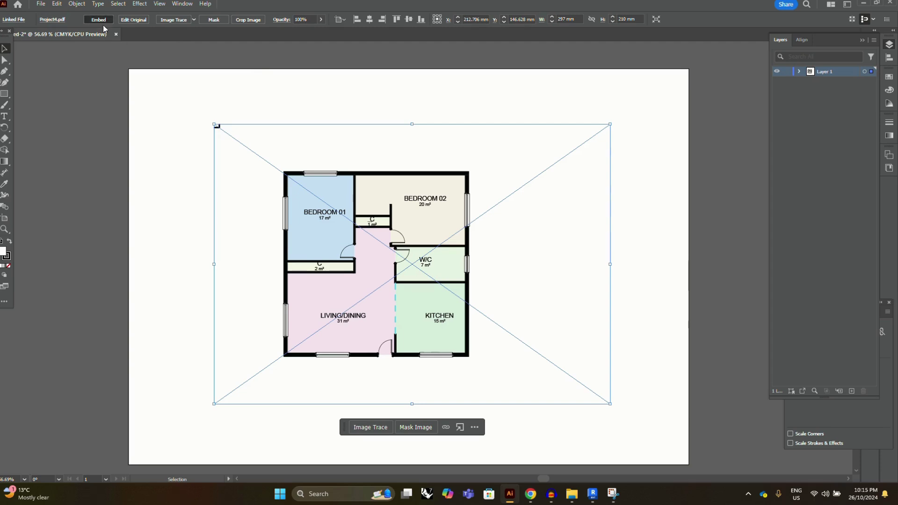
pyautogui.click(151, 185)
pyautogui.click(355, 206)
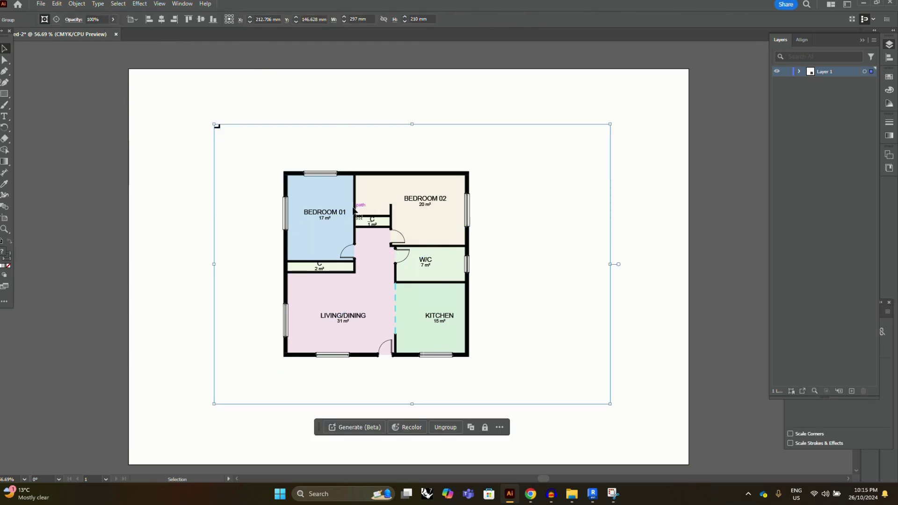
pyautogui.doubleClick(354, 205)
pyautogui.moveTo(215, 224); pyautogui.dragTo(293, 211)
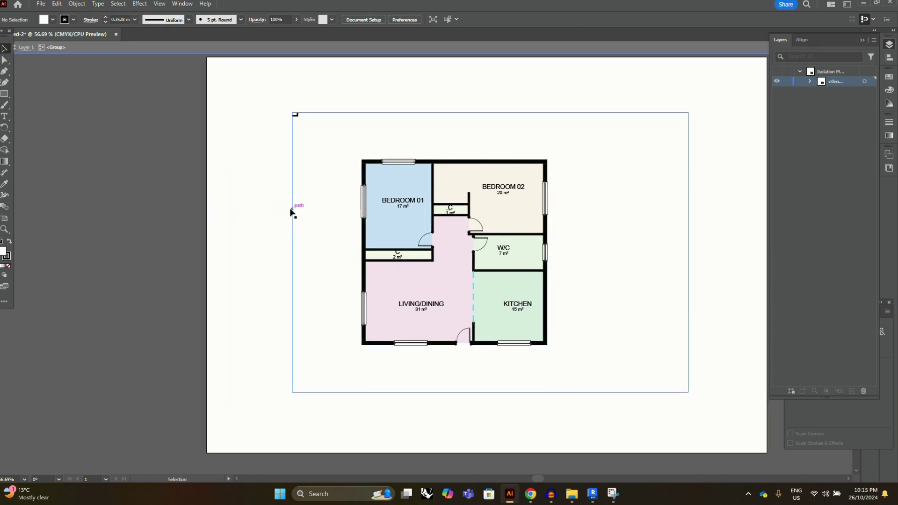
pyautogui.doubleClick(246, 199)
pyautogui.click(416, 195)
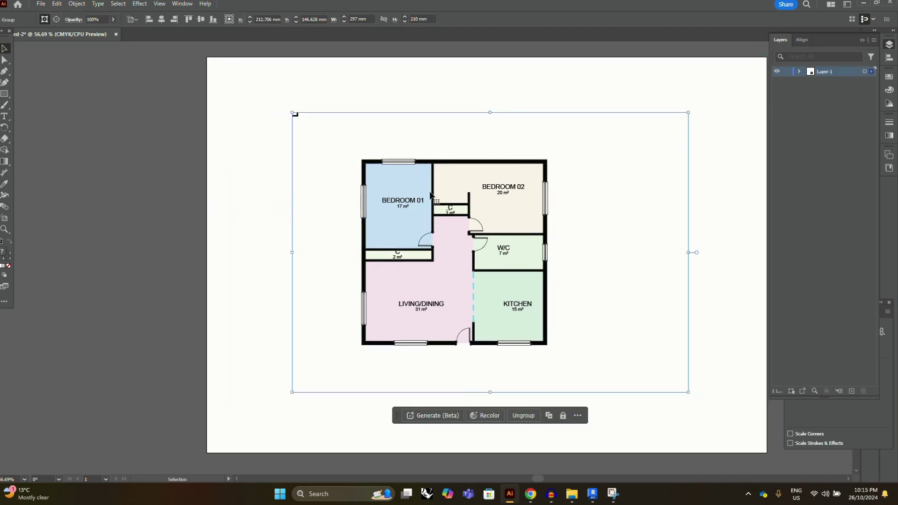
pyautogui.rightClick(430, 193)
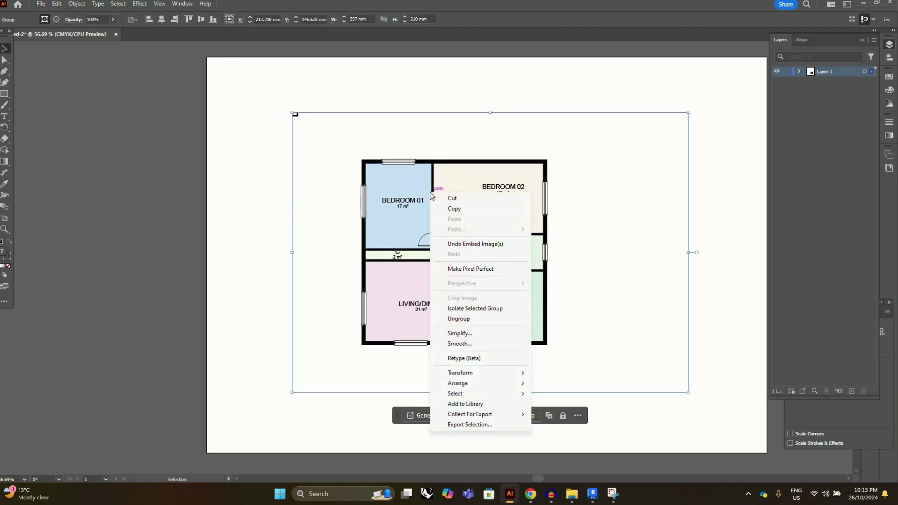
pyautogui.click(459, 318)
# Isolate the rectangular clipping path framing the floor plan and delete it
pyautogui.hscroll(5, 251, 283)
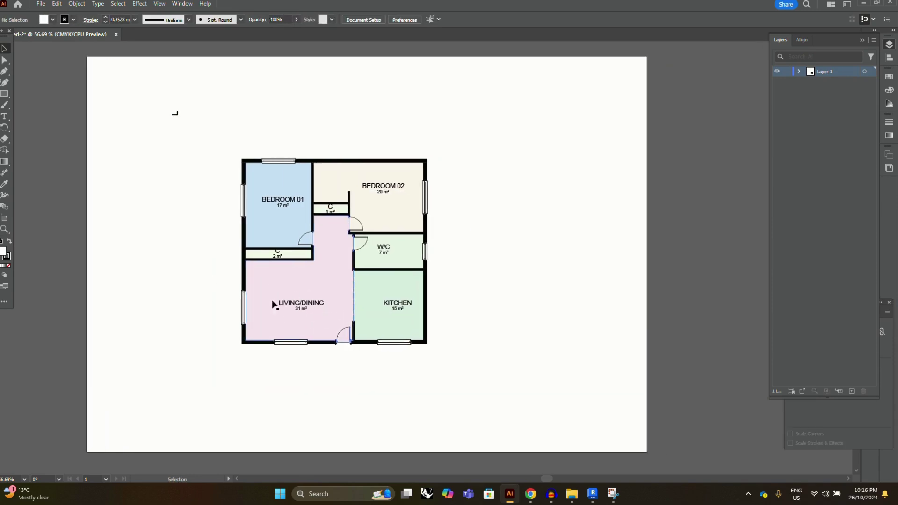
pyautogui.rightClick(337, 163)
pyautogui.click(299, 144)
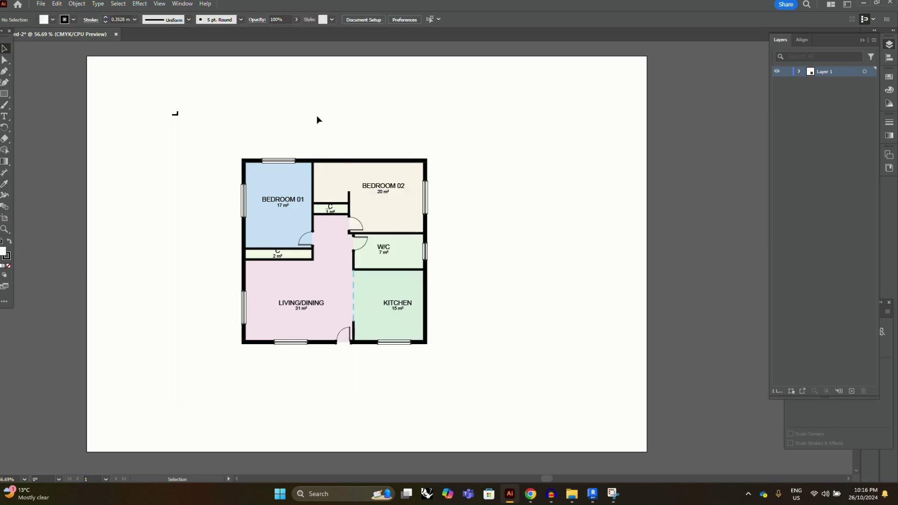
pyautogui.doubleClick(319, 112)
pyautogui.doubleClick(319, 111)
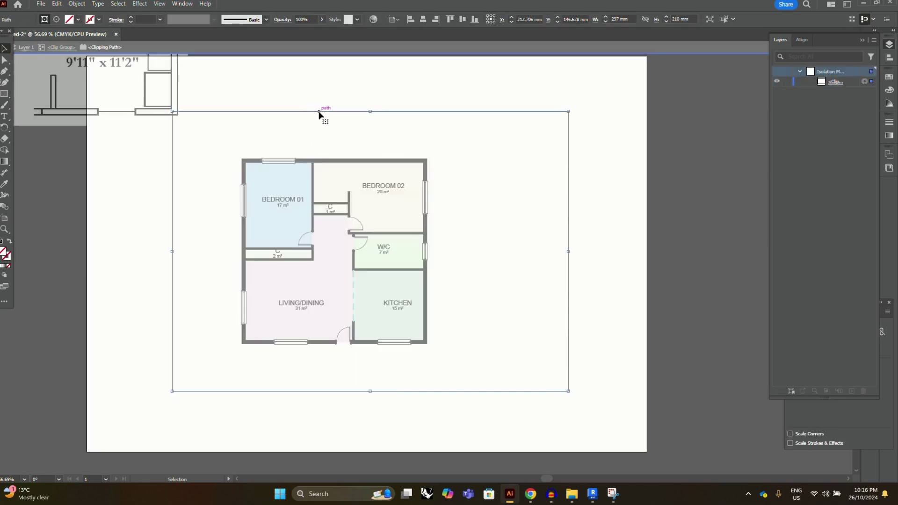
pyautogui.press('Delete')
pyautogui.press('Escape')
# Delete the reference floor plan image with the Living Room and Kitchen labels overlapping the artboard's corner
pyautogui.moveTo(231, 129); pyautogui.dragTo(357, 181)
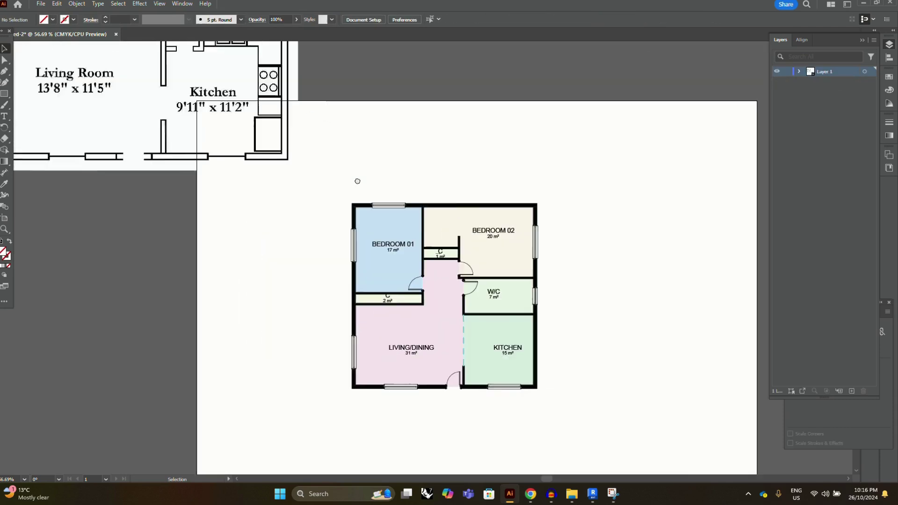
pyautogui.doubleClick(237, 138)
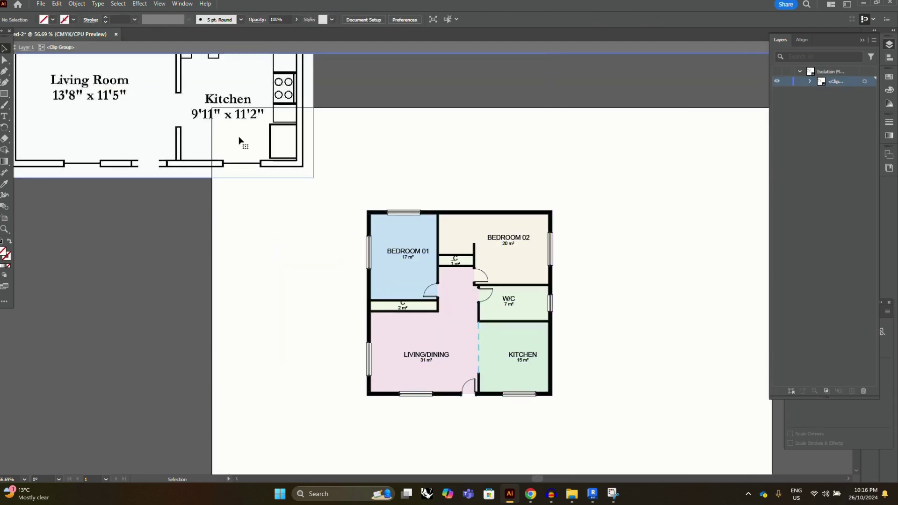
pyautogui.click(238, 138)
pyautogui.press('Delete')
pyautogui.doubleClick(321, 197)
# Ungroup the colored floor plan into separate objects and select the Bedroom 02 fill shape
pyautogui.click(391, 220)
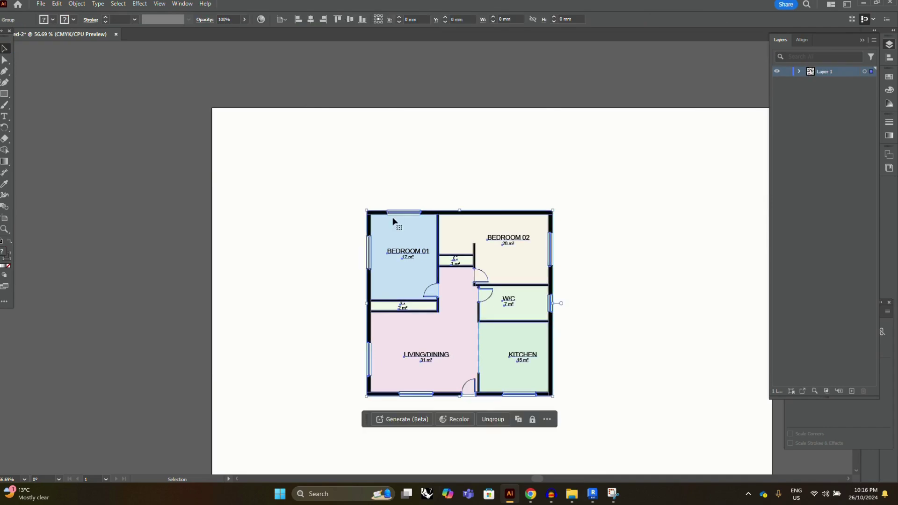
pyautogui.rightClick(393, 218)
pyautogui.click(412, 345)
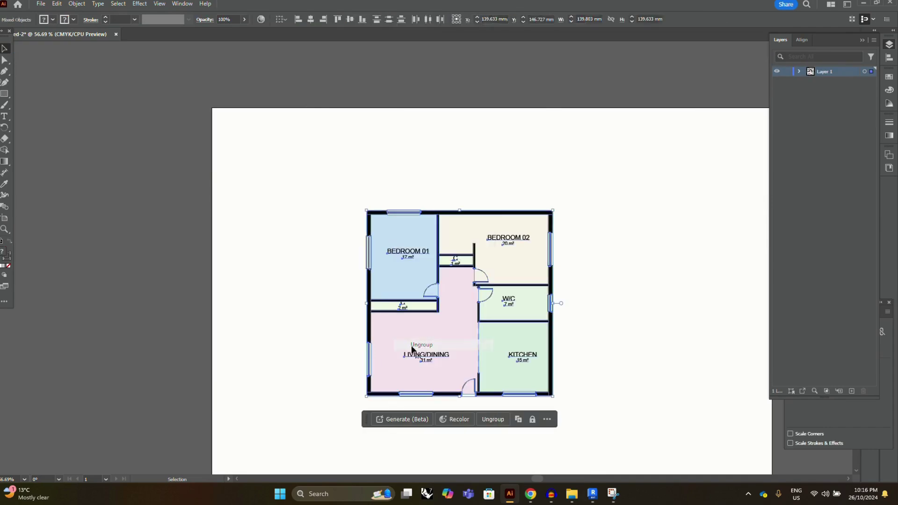
pyautogui.click(354, 295)
pyautogui.click(397, 244)
pyautogui.click(458, 237)
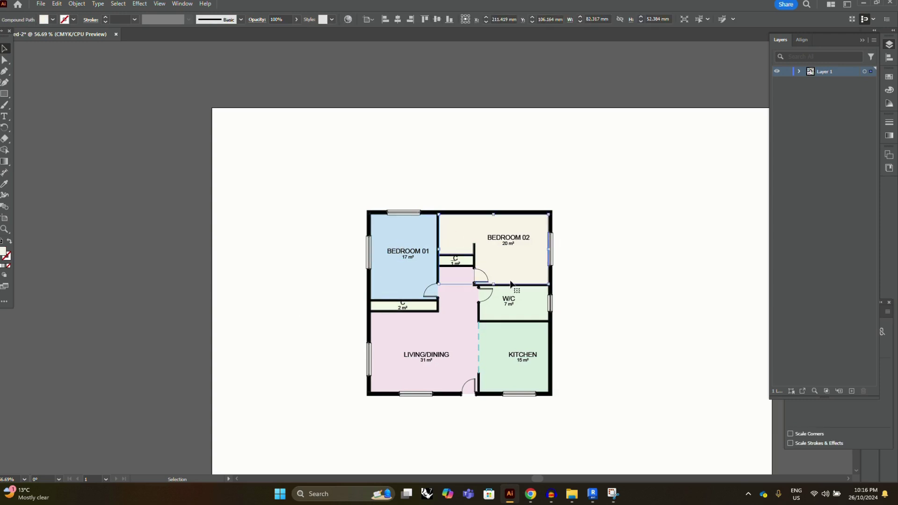
# Select the entire floor plan and scale it up proportionally on the artboard to about 178 mm wide
pyautogui.click(448, 324)
pyautogui.click(504, 335)
pyautogui.moveTo(579, 305); pyautogui.dragTo(459, 254, button='middle')
pyautogui.click(439, 159)
pyautogui.click(370, 445)
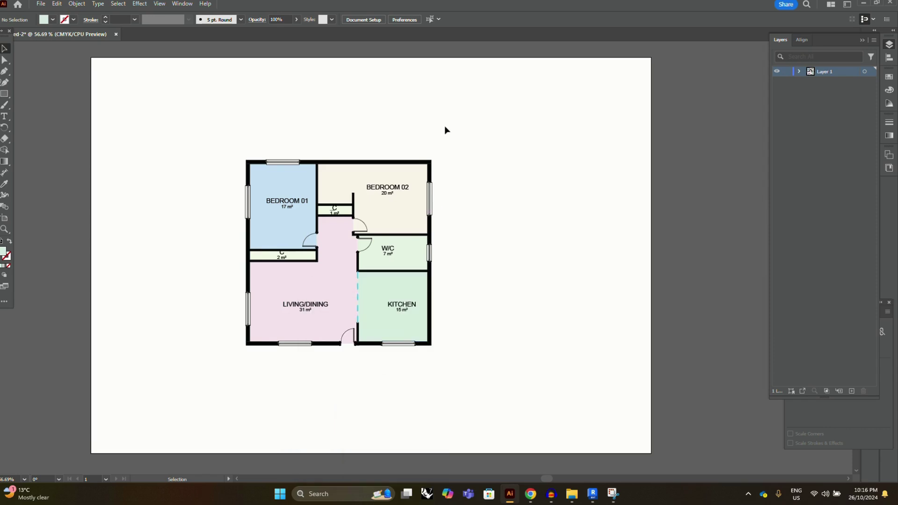
pyautogui.moveTo(445, 130); pyautogui.dragTo(219, 362)
pyautogui.moveTo(433, 345); pyautogui.dragTo(468, 381)
pyautogui.moveTo(245, 160); pyautogui.dragTo(229, 144)
pyautogui.click(531, 170)
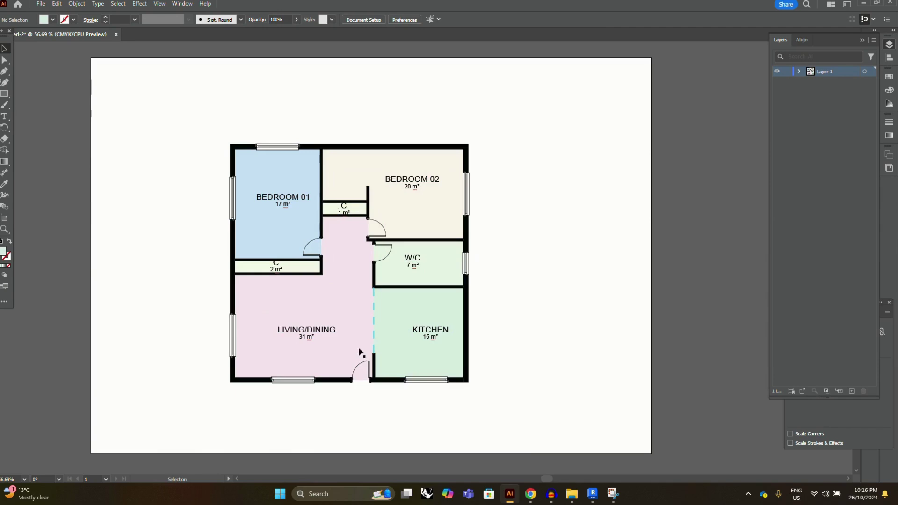
# Select all room names and area labels that share the Bedroom 02 label's font family
pyautogui.rightClick(410, 182)
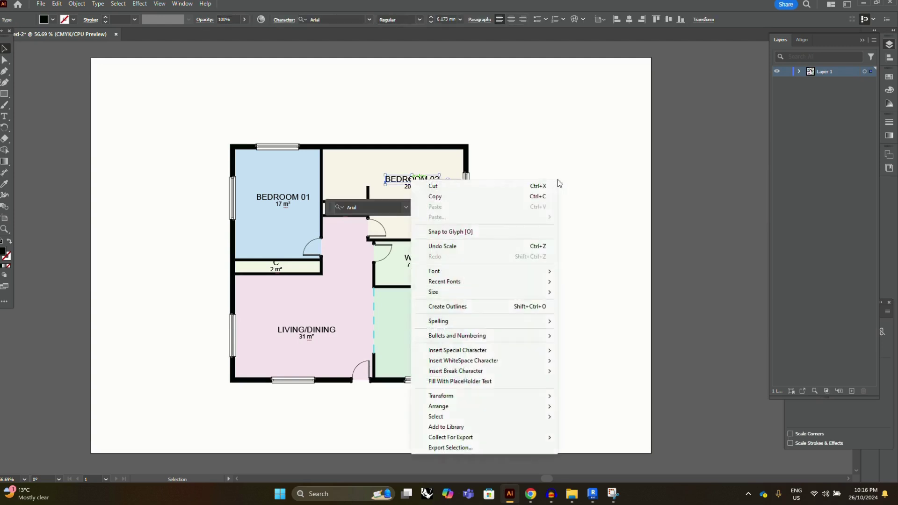
pyautogui.click(557, 182)
pyautogui.click(395, 184)
pyautogui.click(395, 184)
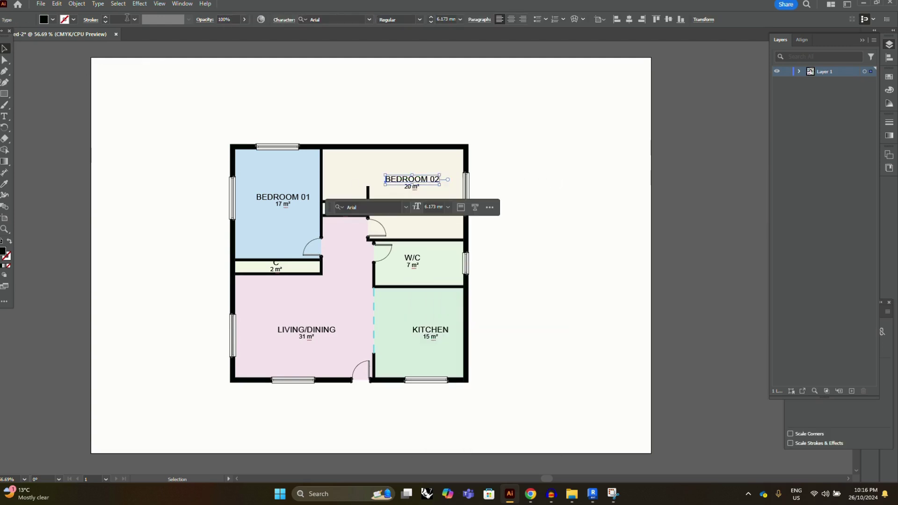
pyautogui.click(118, 4)
pyautogui.moveTo(92, 8)
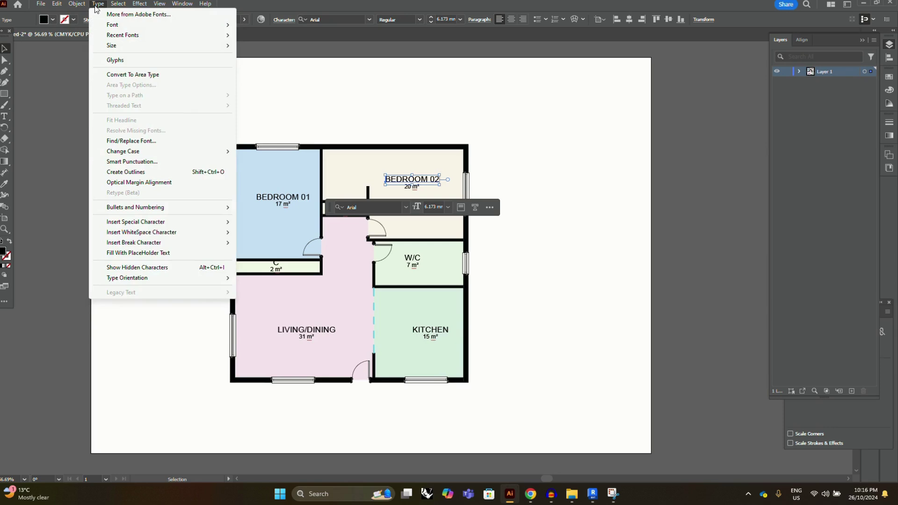
pyautogui.moveTo(138, 10)
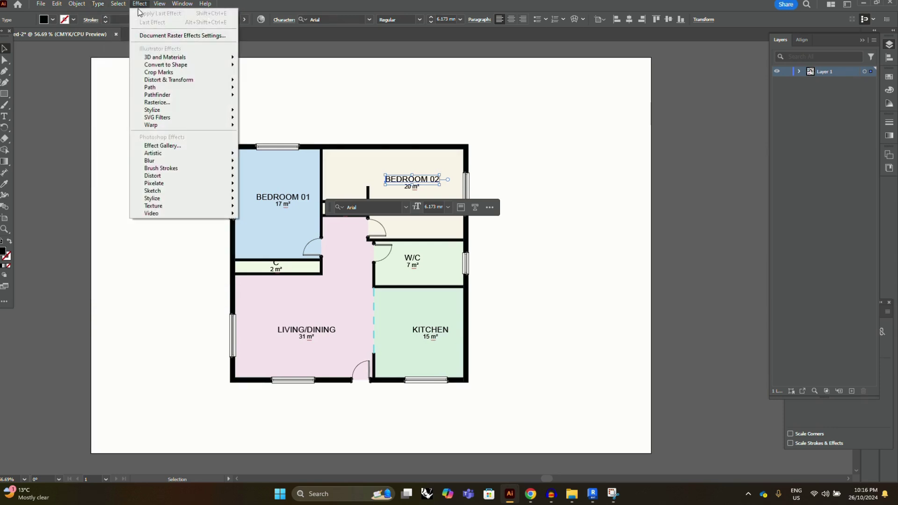
pyautogui.moveTo(145, 97)
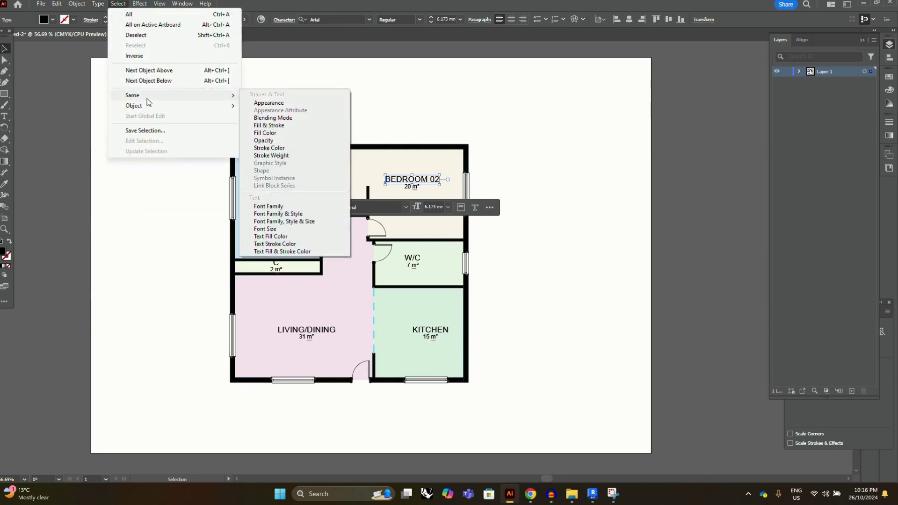
pyautogui.click(276, 207)
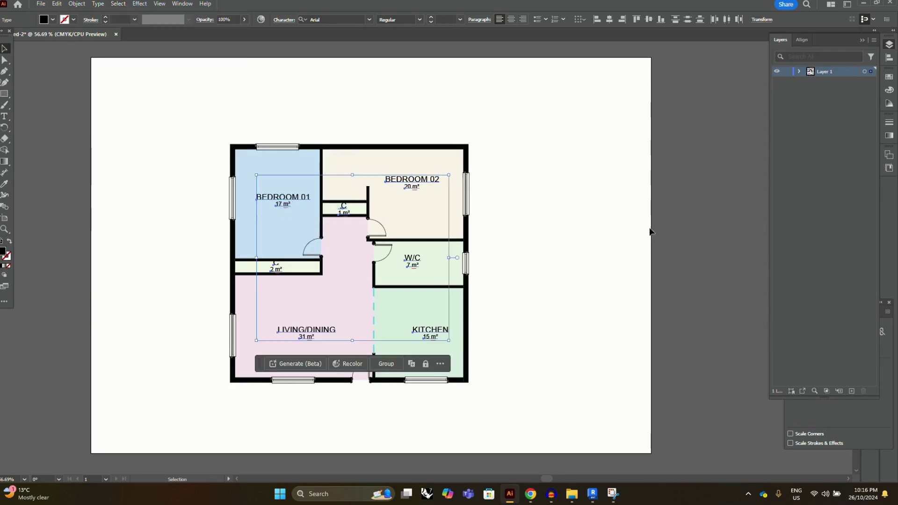
# Move the selected labels onto a new layer named TEXT and lock that layer
pyautogui.click(851, 392)
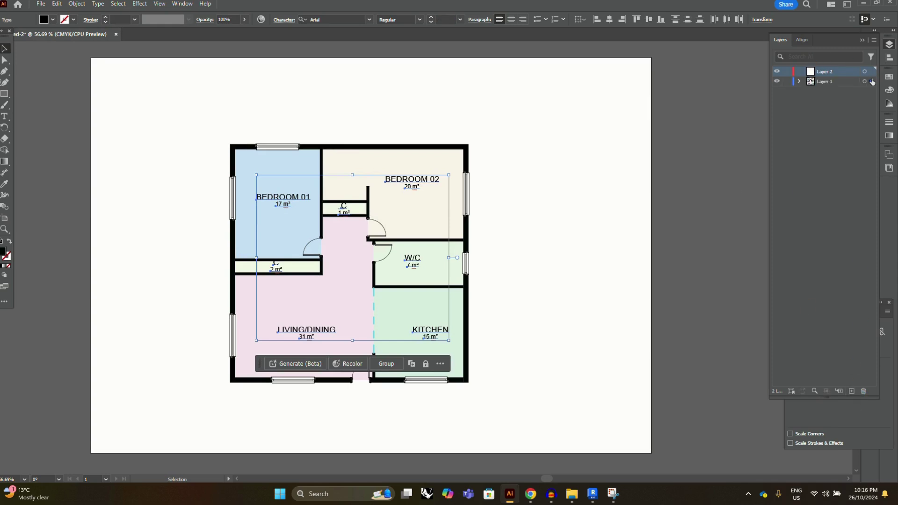
pyautogui.doubleClick(827, 71)
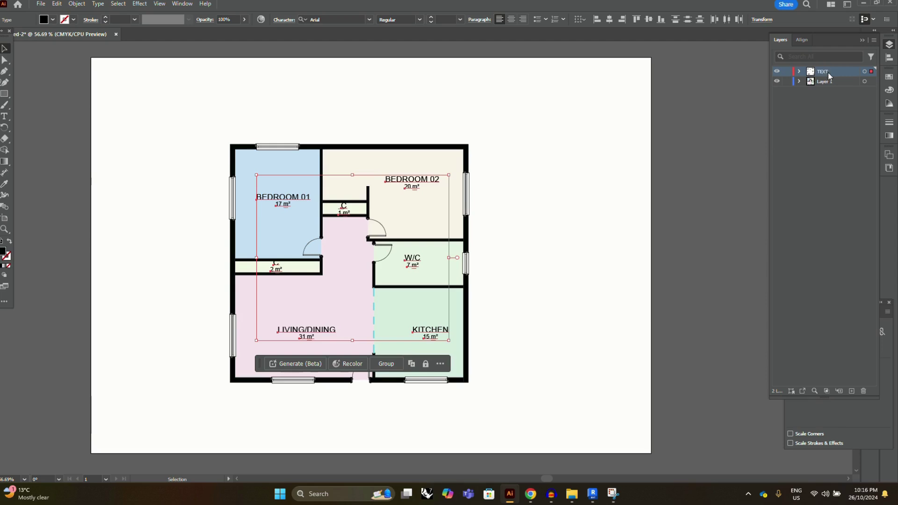
pyautogui.click(787, 71)
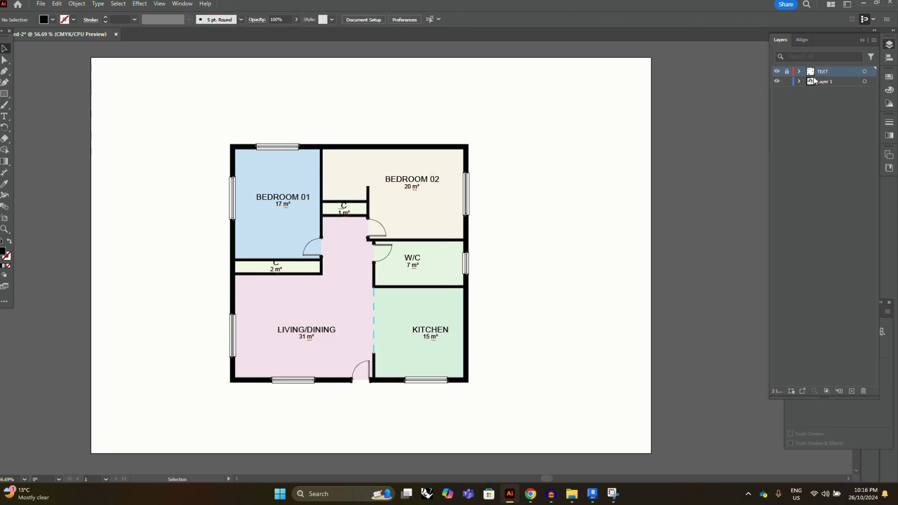
# Hide and show the TEXT layer to check which objects it contains
pyautogui.click(778, 72)
pyautogui.click(777, 72)
pyautogui.click(778, 72)
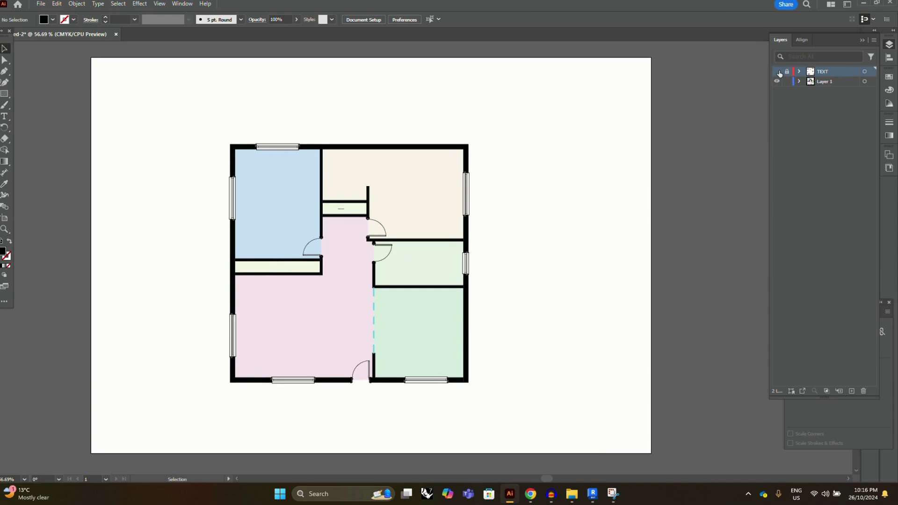
pyautogui.click(778, 72)
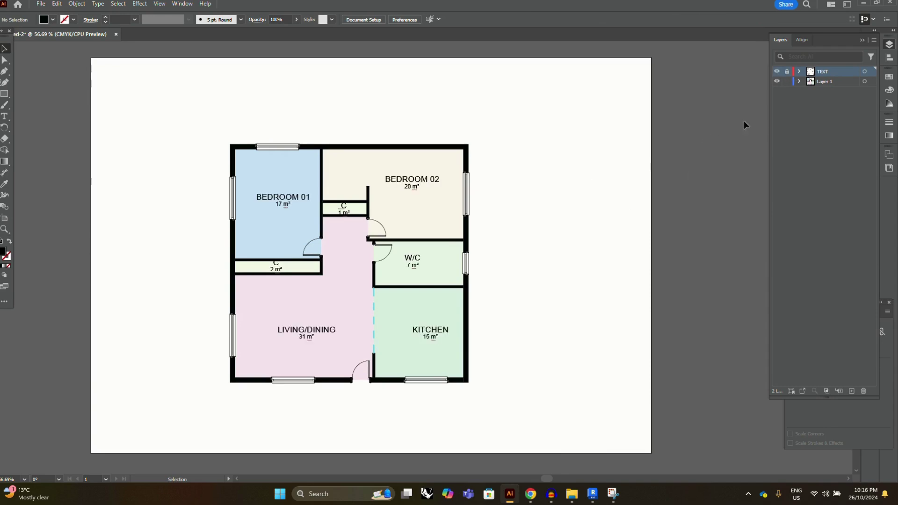
pyautogui.click(401, 147)
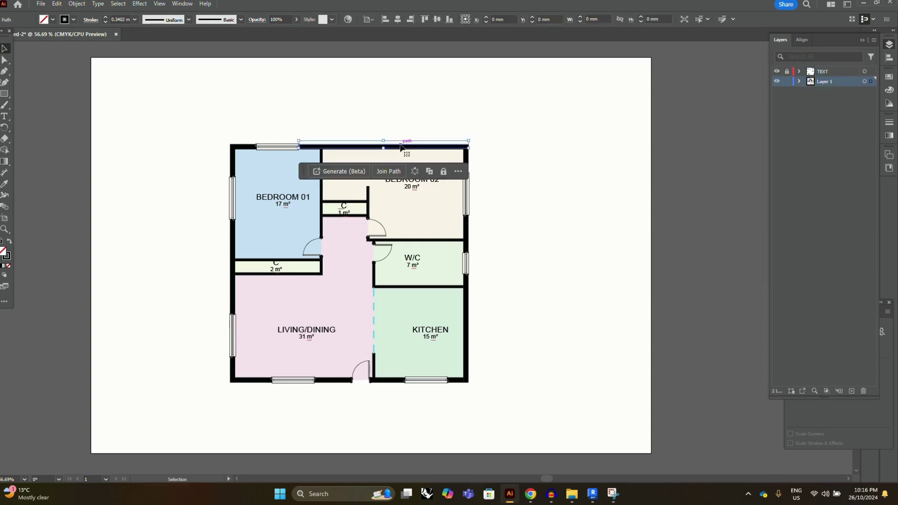
pyautogui.click(490, 155)
pyautogui.click(396, 147)
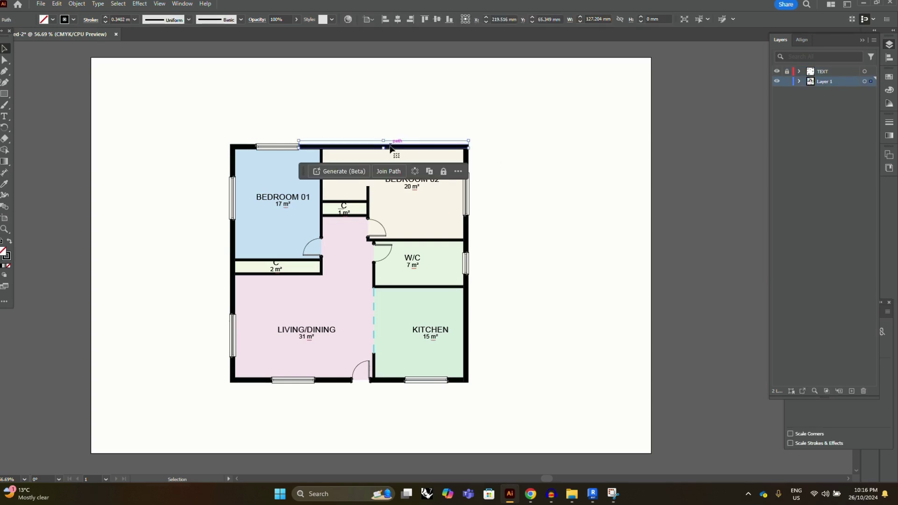
pyautogui.click(485, 141)
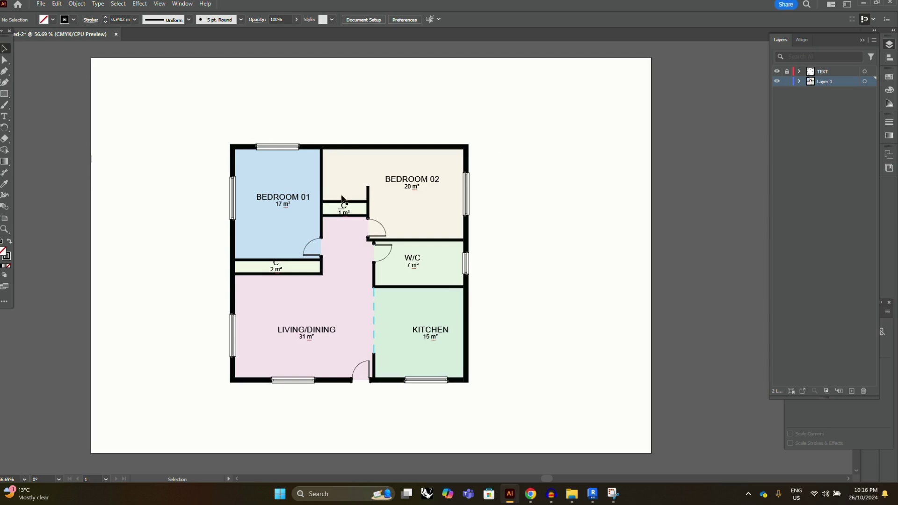
pyautogui.click(280, 148)
pyautogui.click(600, 147)
# Select the color fills of all the rooms and closets and move them onto a new layer directly above Layer 1
pyautogui.click(303, 161)
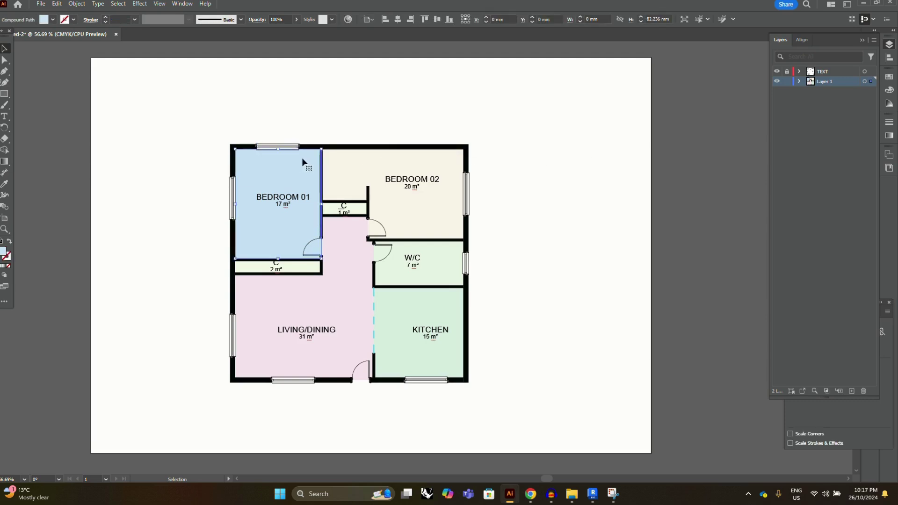
pyautogui.keyDown('shift'); pyautogui.click(364, 172); pyautogui.keyUp('shift')
pyautogui.keyDown('shift'); pyautogui.click(346, 236); pyautogui.keyUp('shift')
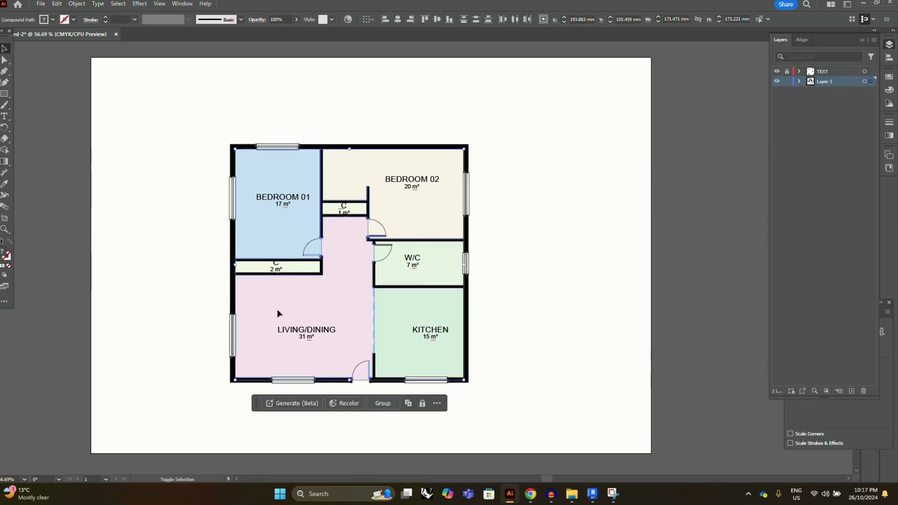
pyautogui.keyDown('shift'); pyautogui.click(439, 269); pyautogui.keyUp('shift')
pyautogui.keyDown('shift'); pyautogui.click(397, 310); pyautogui.keyUp('shift')
pyautogui.keyDown('shift'); pyautogui.click(358, 209); pyautogui.keyUp('shift')
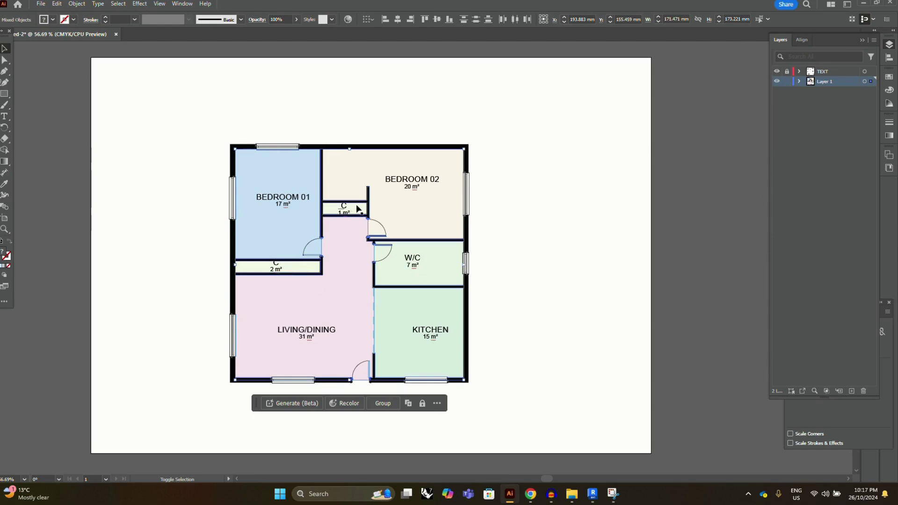
pyautogui.click(851, 389)
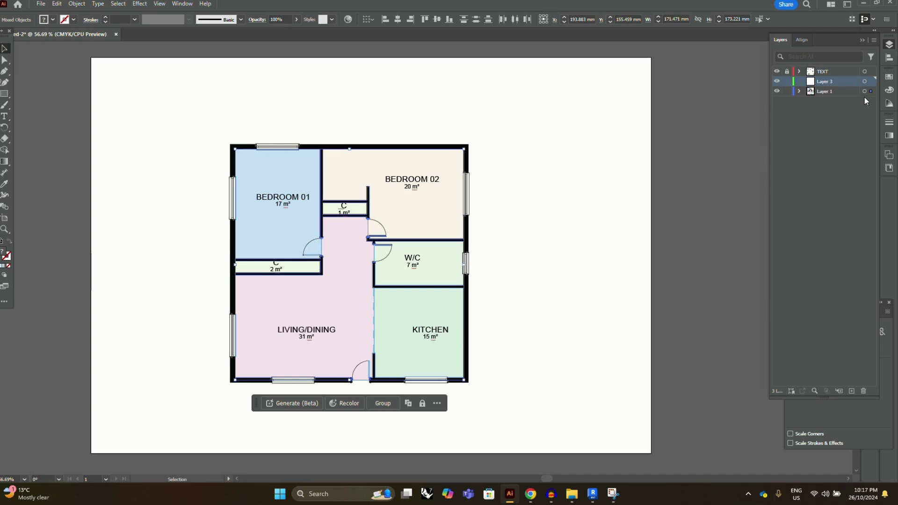
pyautogui.moveTo(873, 82); pyautogui.dragTo(873, 83)
# Rename the layer holding the room fills as COLOURS and lock it
pyautogui.doubleClick(827, 83)
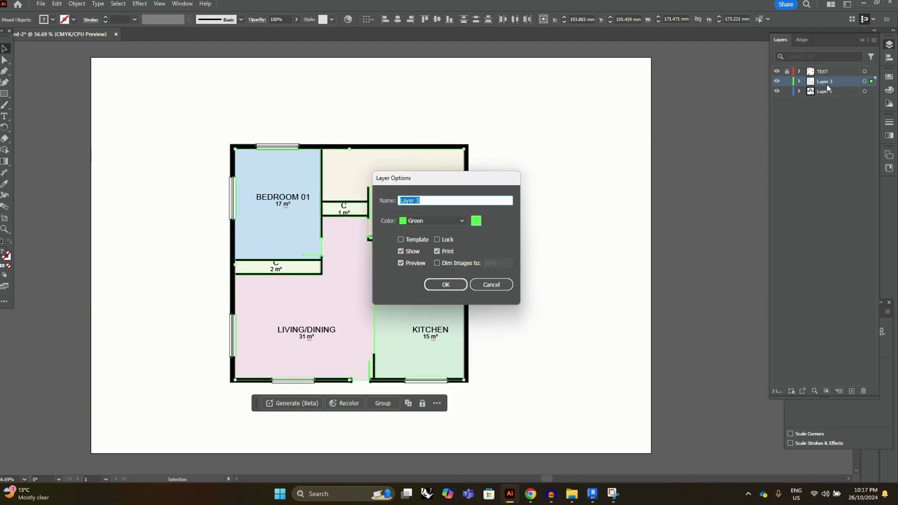
pyautogui.click(492, 285)
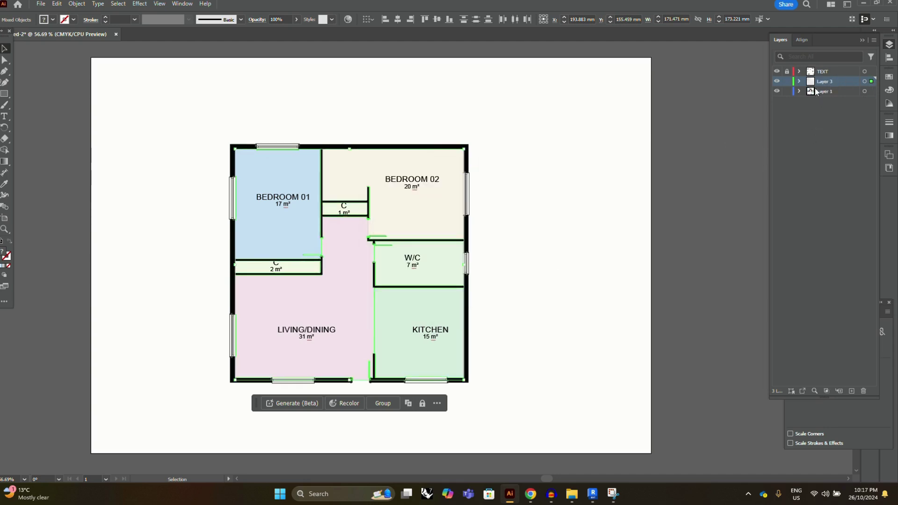
pyautogui.click(777, 82)
pyautogui.click(777, 82)
pyautogui.doubleClick(826, 81)
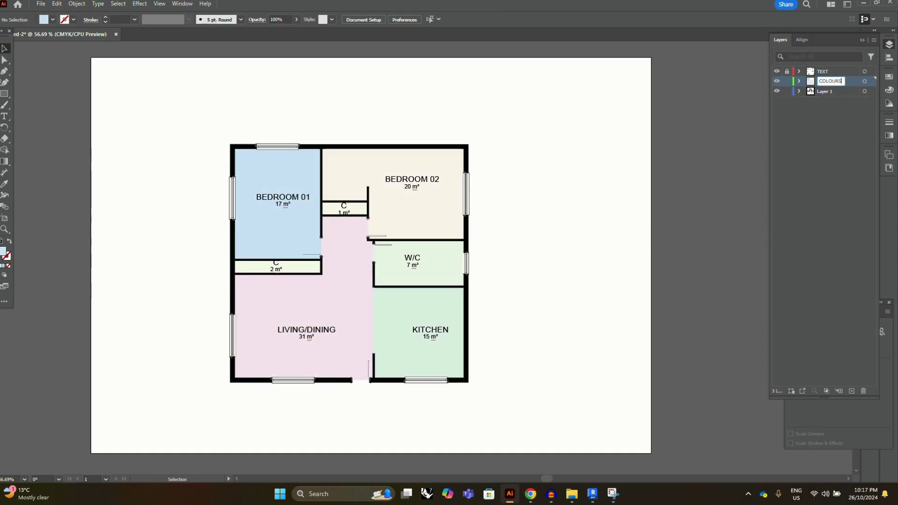
pyautogui.press('Return')
pyautogui.click(782, 91)
# Hide and show Layer 1 to check which linework remains on it
pyautogui.click(777, 91)
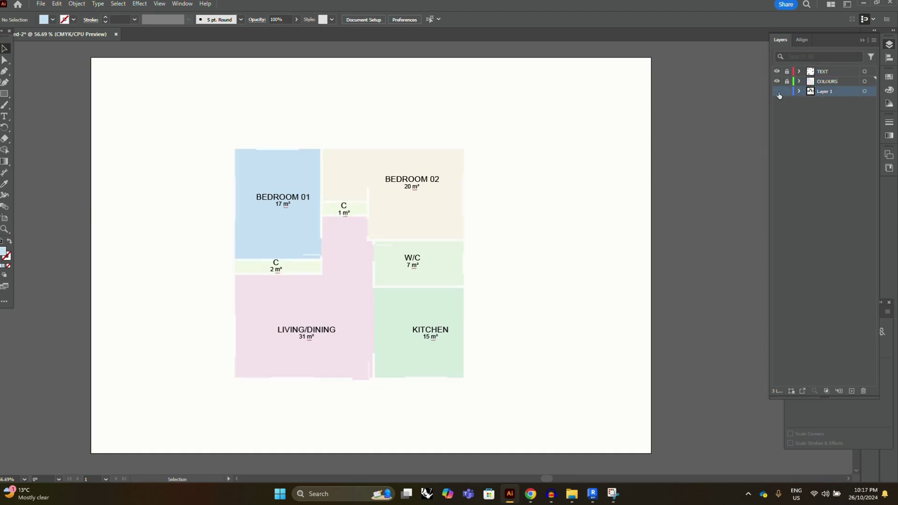
pyautogui.click(778, 92)
pyautogui.click(778, 92)
pyautogui.click(777, 92)
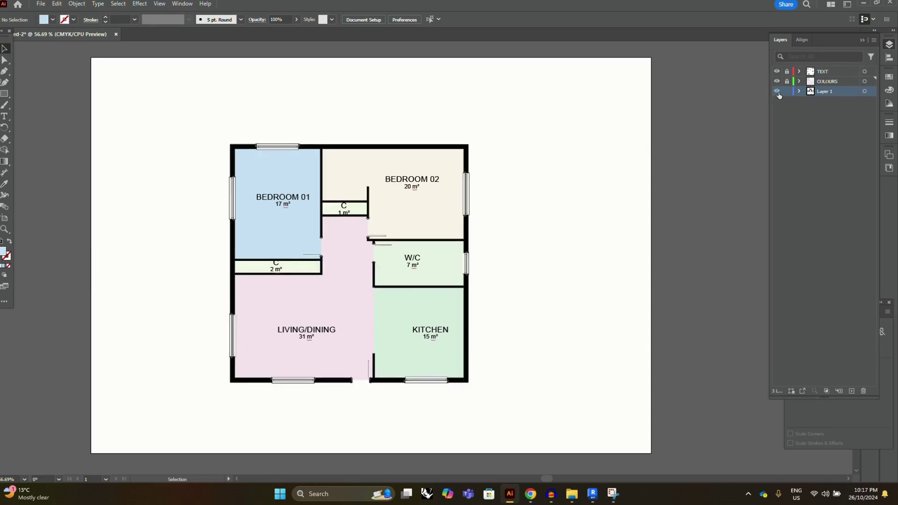
# Select all wall shapes with the same fill color as the upper exterior wall, undoing a trial move of the selection
pyautogui.click(367, 147)
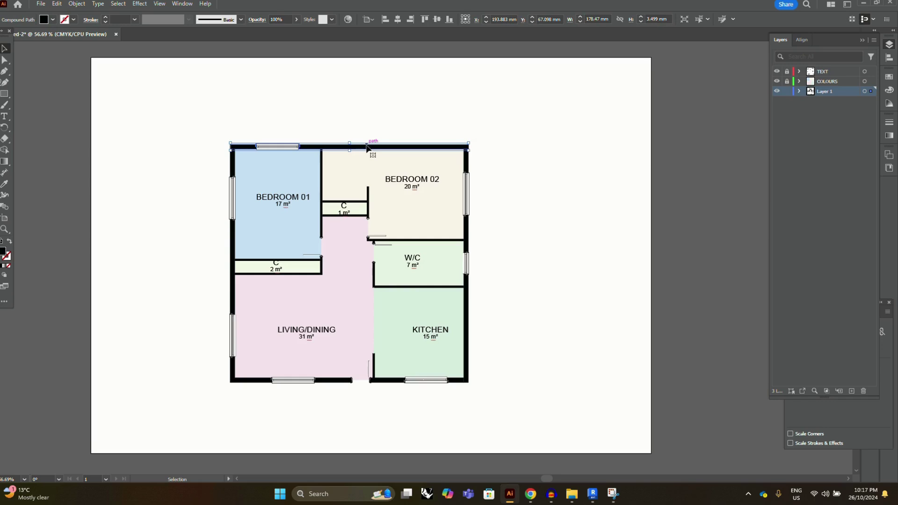
pyautogui.click(118, 3)
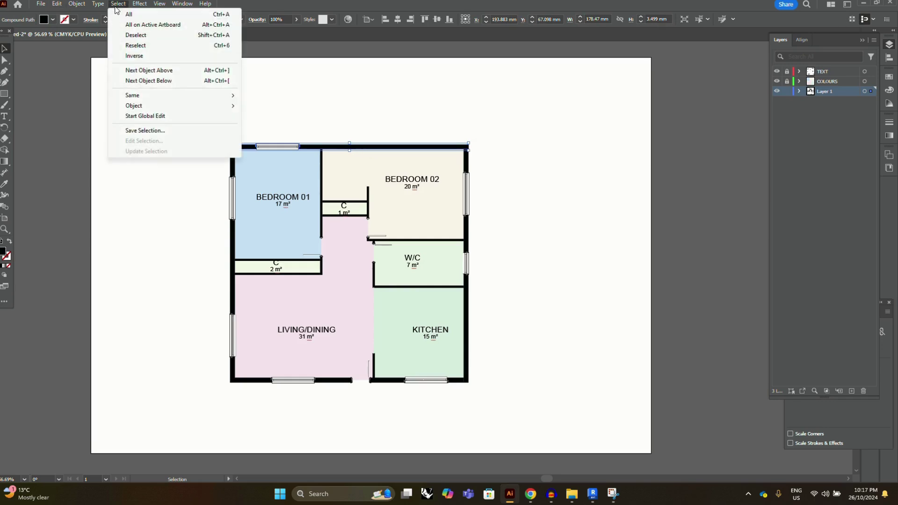
pyautogui.moveTo(138, 98)
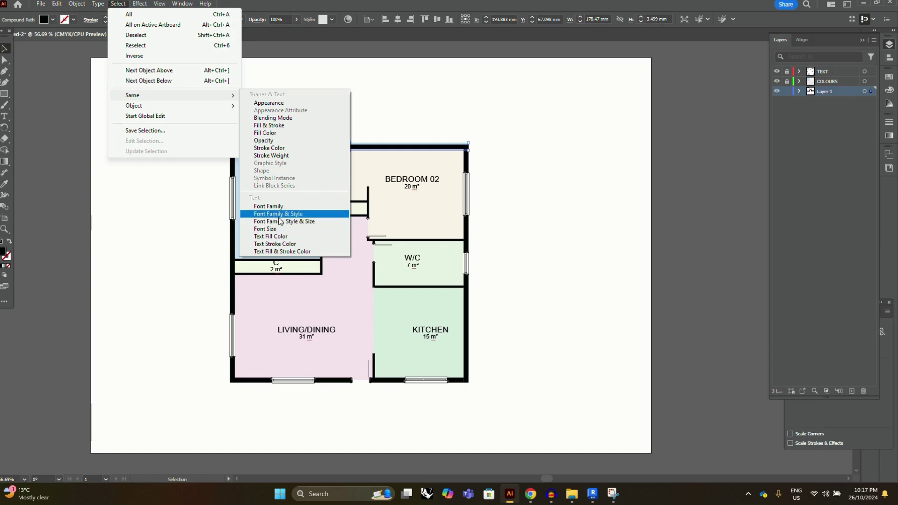
pyautogui.click(271, 134)
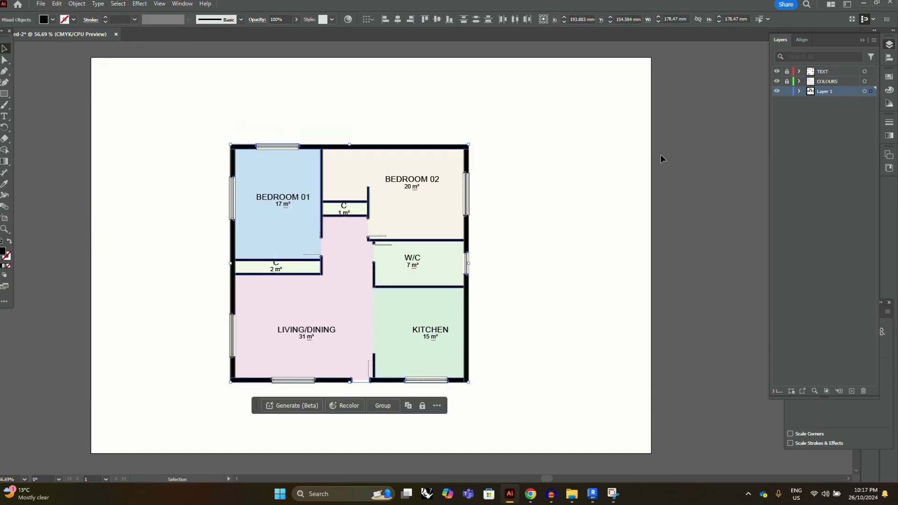
pyautogui.moveTo(398, 147); pyautogui.dragTo(519, 123)
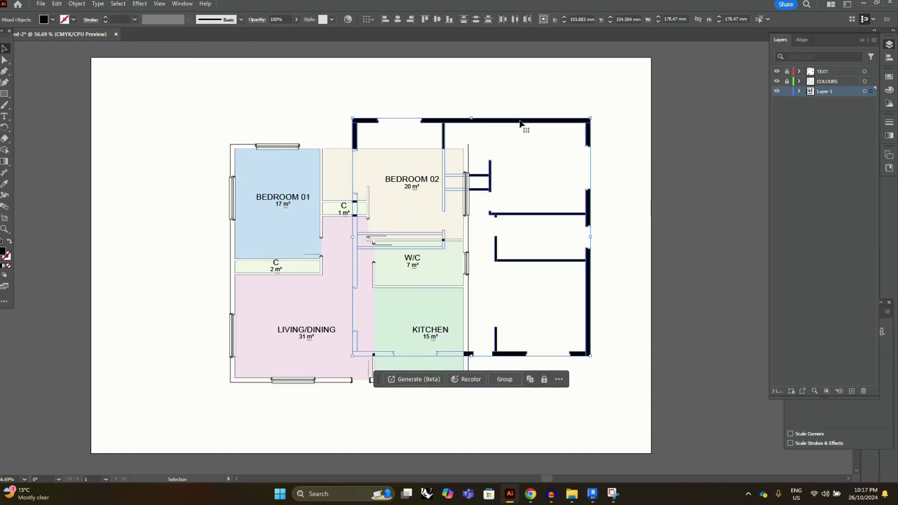
pyautogui.hotkey('ctrl', 'z')
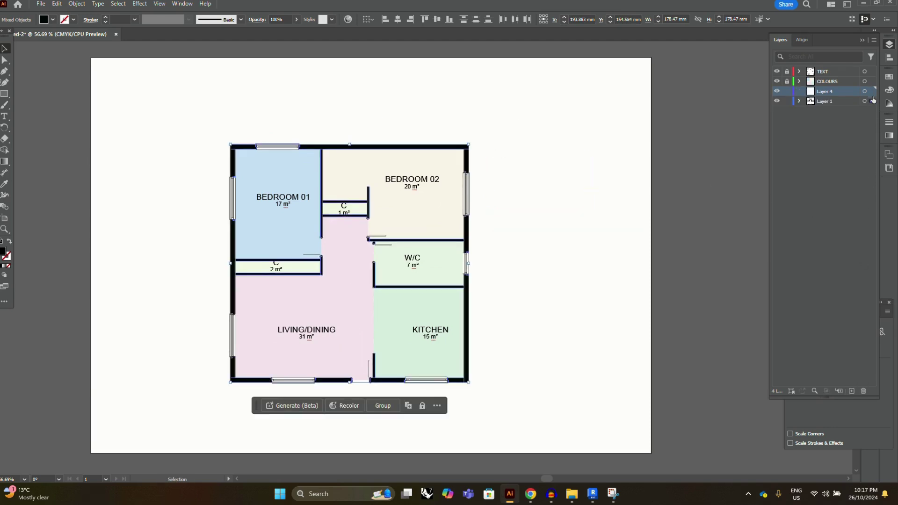
# Move the selected walls onto a new layer named WALLS and lock Layer 1
pyautogui.moveTo(871, 102); pyautogui.dragTo(871, 91)
pyautogui.doubleClick(826, 99)
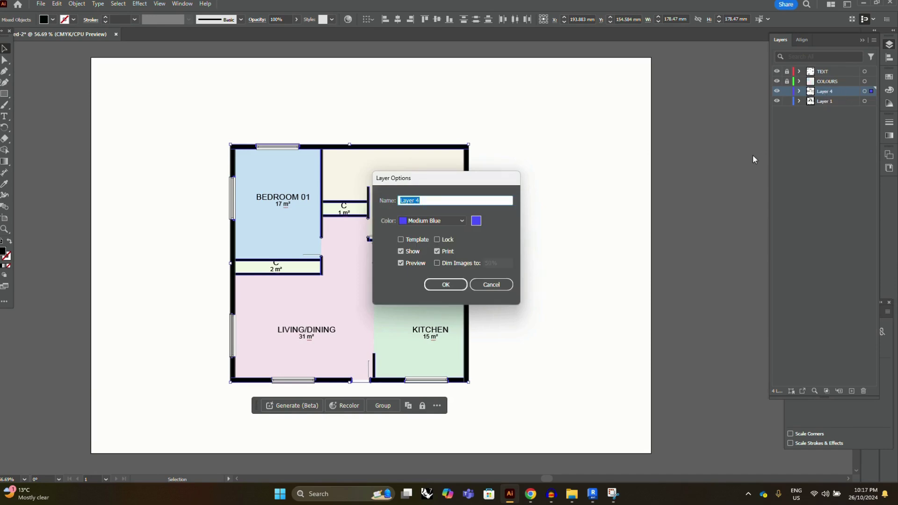
pyautogui.click(494, 283)
pyautogui.doubleClick(831, 92)
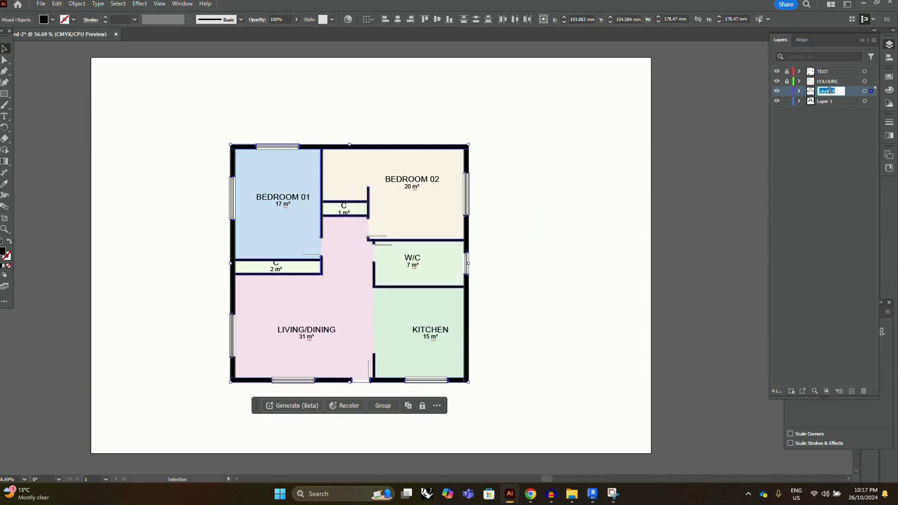
pyautogui.write('WALLS')
pyautogui.press('Return')
pyautogui.click(787, 101)
# Change the fill of the selected walls to a medium gray swatch and deselect them
pyautogui.click(54, 20)
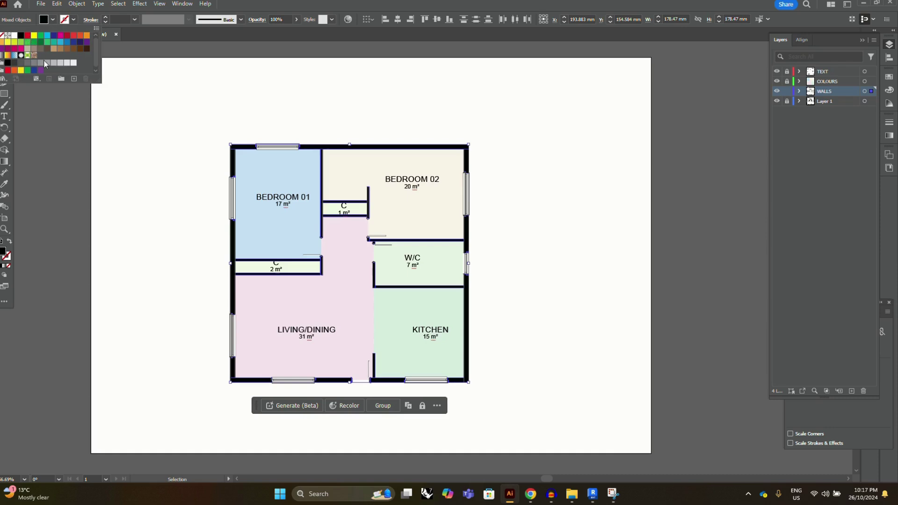
pyautogui.click(40, 63)
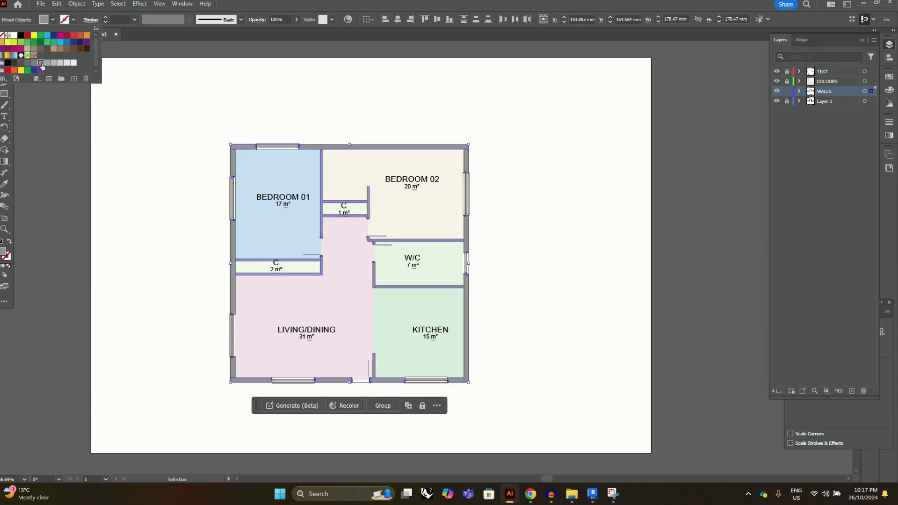
pyautogui.click(130, 214)
pyautogui.hscroll(-3, 130, 213)
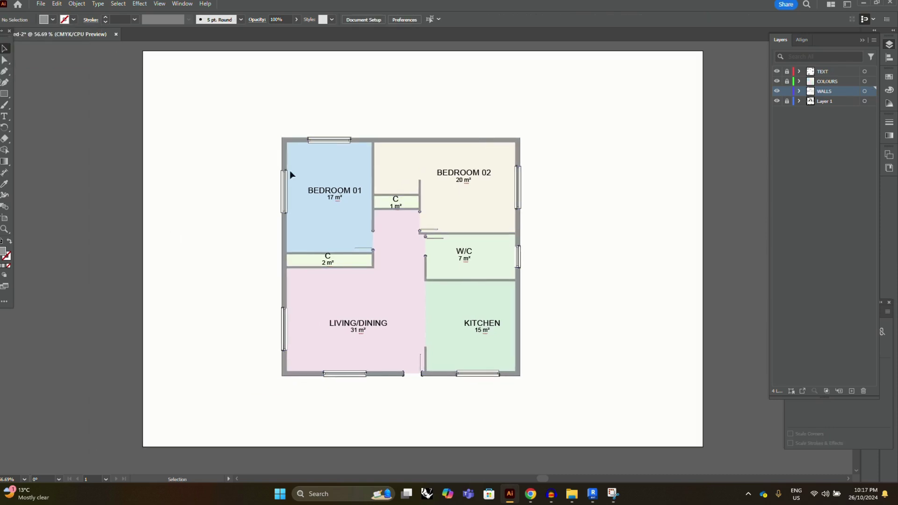
# Select all walls on the WALLS layer, try a light gray swatch as their fill, and deselect them
pyautogui.moveTo(566, 122); pyautogui.dragTo(243, 397)
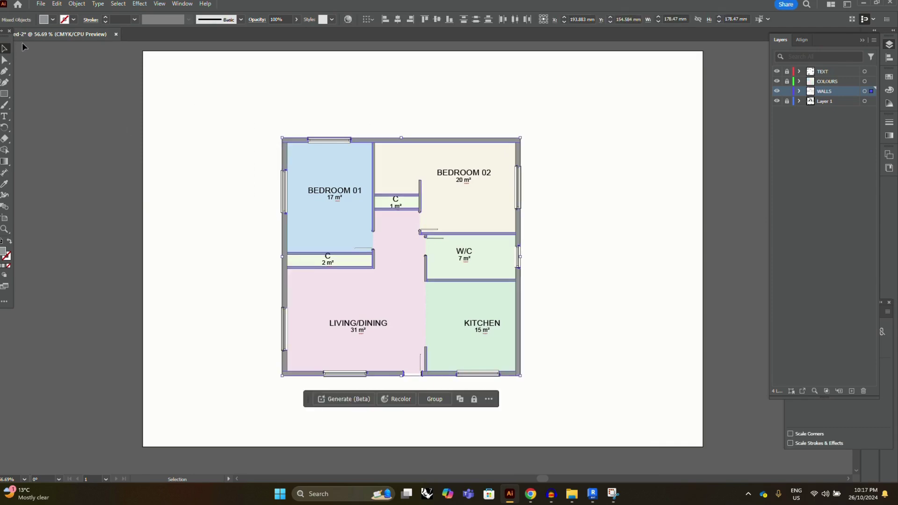
pyautogui.click(52, 20)
pyautogui.click(59, 64)
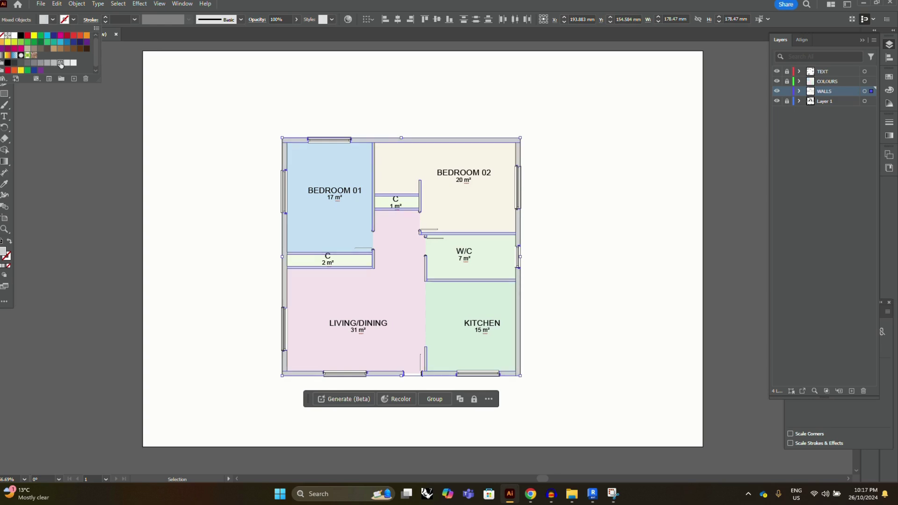
pyautogui.click(186, 153)
pyautogui.moveTo(187, 154)
pyautogui.mouseDown()
pyautogui.moveTo(197, 144)
pyautogui.moveTo(171, 158)
pyautogui.mouseUp()
# Reselect all the walls, try an even paler, near-white gray swatch as their fill, and clear the selection
pyautogui.moveTo(540, 125); pyautogui.dragTo(223, 412)
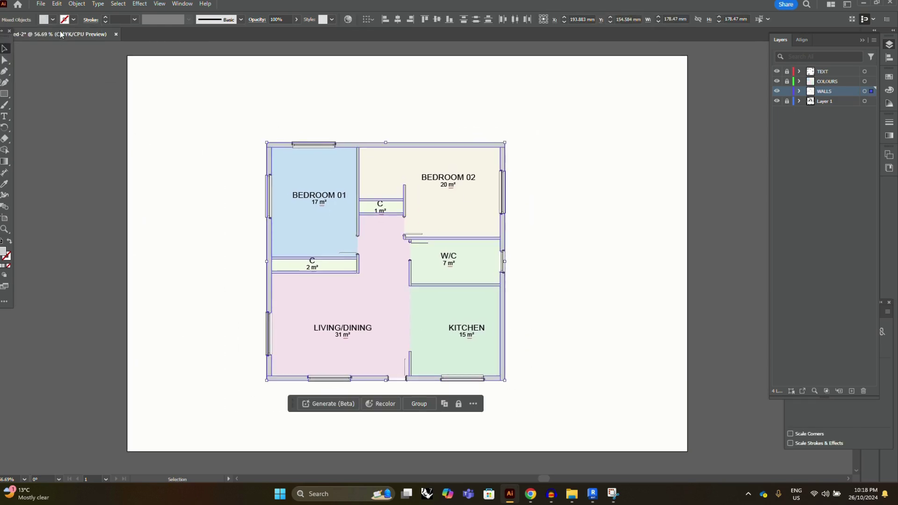
pyautogui.click(53, 20)
pyautogui.click(67, 63)
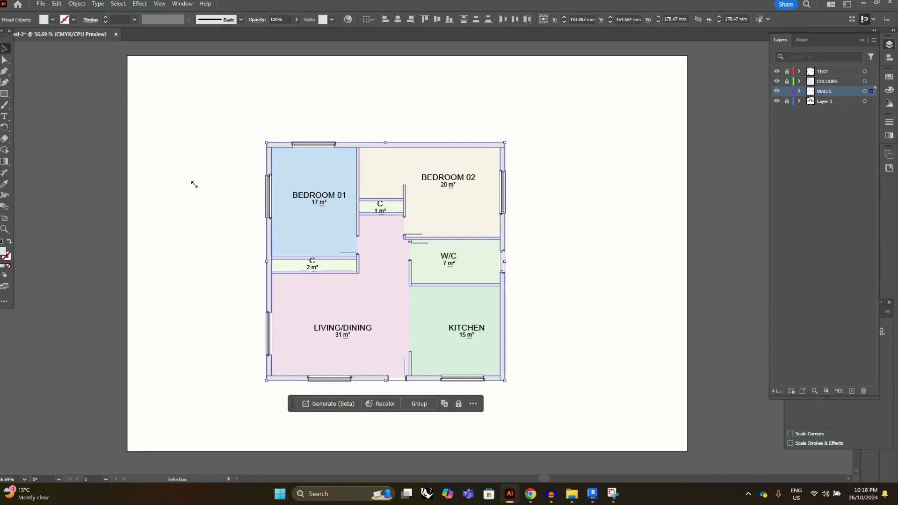
pyautogui.click(175, 181)
pyautogui.moveTo(175, 182); pyautogui.dragTo(169, 182)
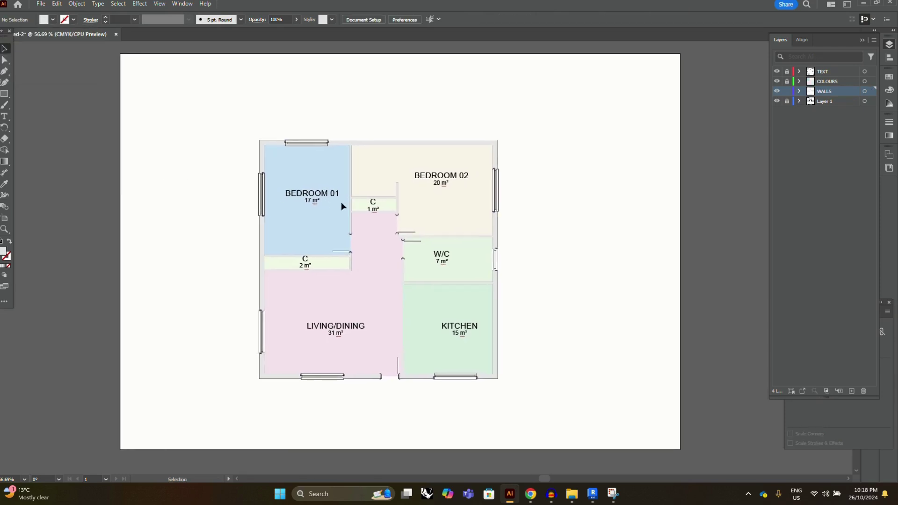
# Select the whole set of walls again, fill them with a dark charcoal gray swatch, and deselect them
pyautogui.moveTo(429, 194); pyautogui.dragTo(419, 198)
pyautogui.moveTo(528, 128); pyautogui.dragTo(209, 407)
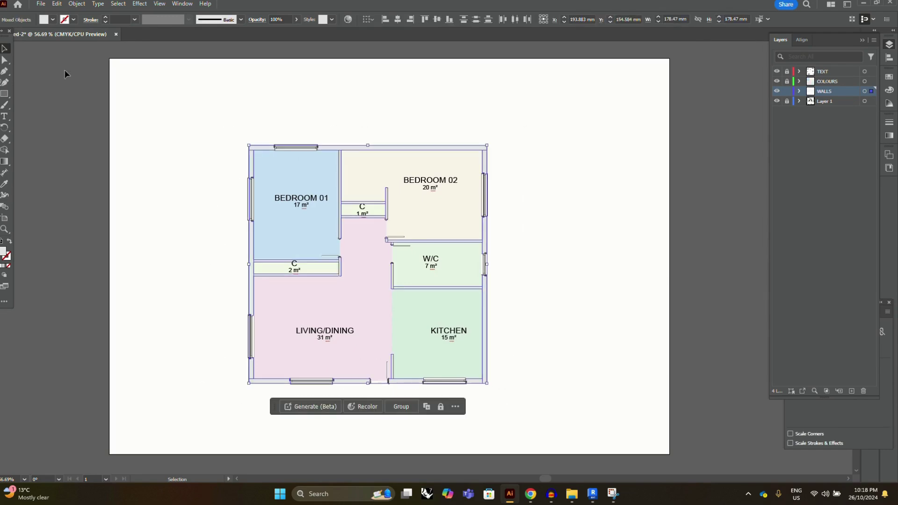
pyautogui.click(53, 20)
pyautogui.click(16, 63)
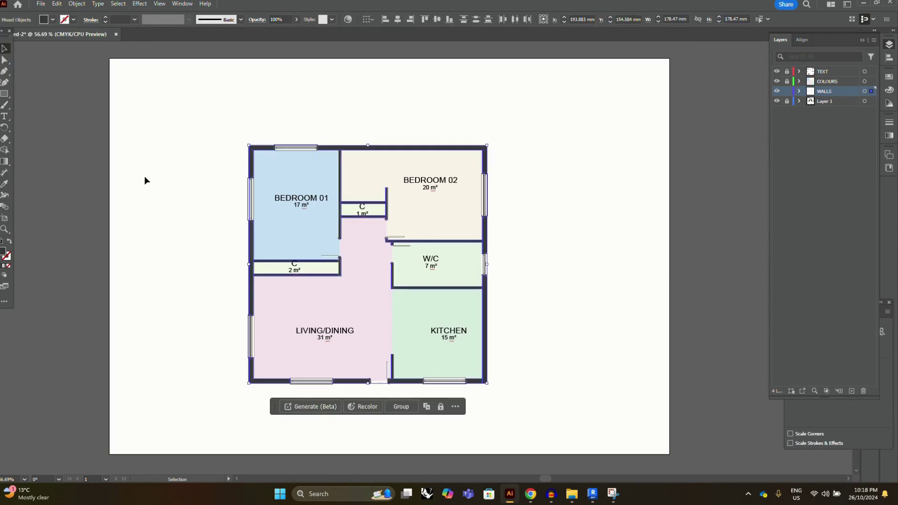
pyautogui.click(140, 175)
pyautogui.moveTo(140, 175); pyautogui.dragTo(148, 176)
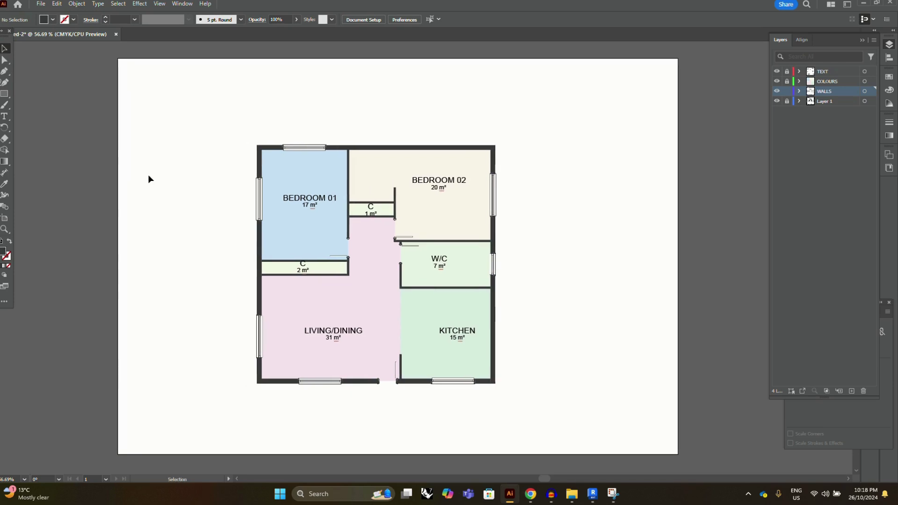